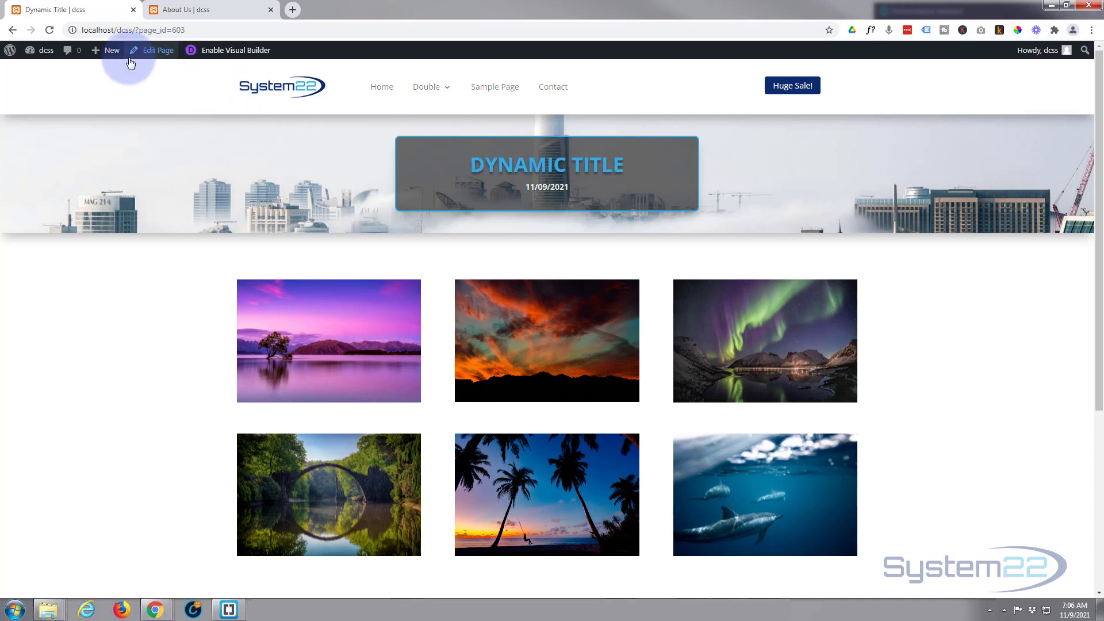
Create a new WordPress page in a separate browser tab and title it "My New Page"
{"action": "mouse_move", "coordinate": [114, 59]}
{"action": "middle_click", "coordinate": [102, 104]}
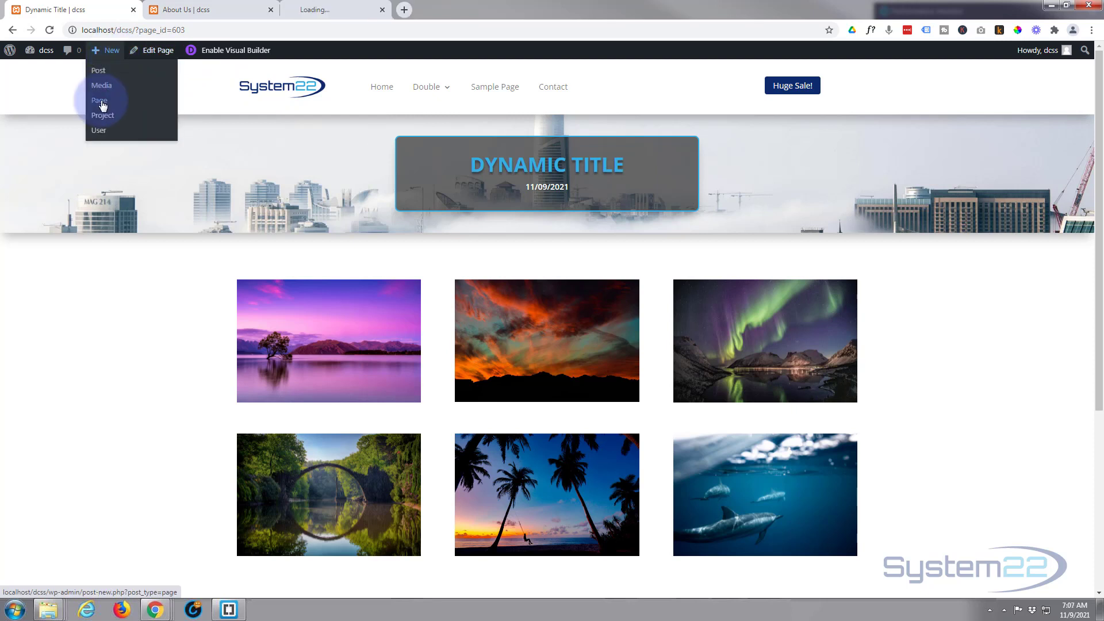
{"action": "left_click", "coordinate": [329, 13]}
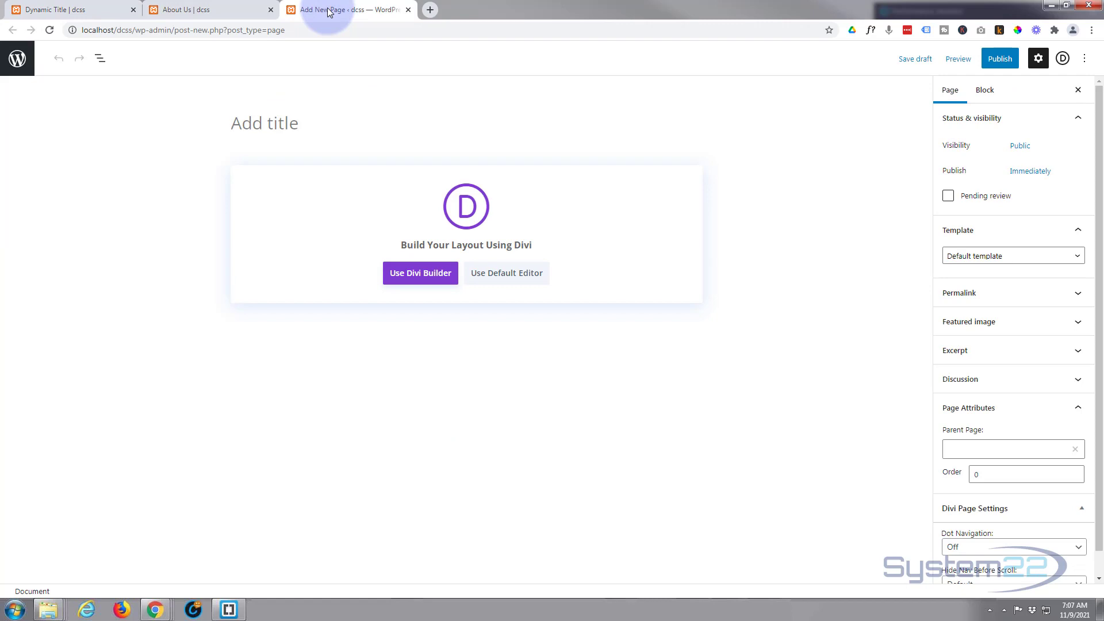
{"action": "type", "text": "My"}
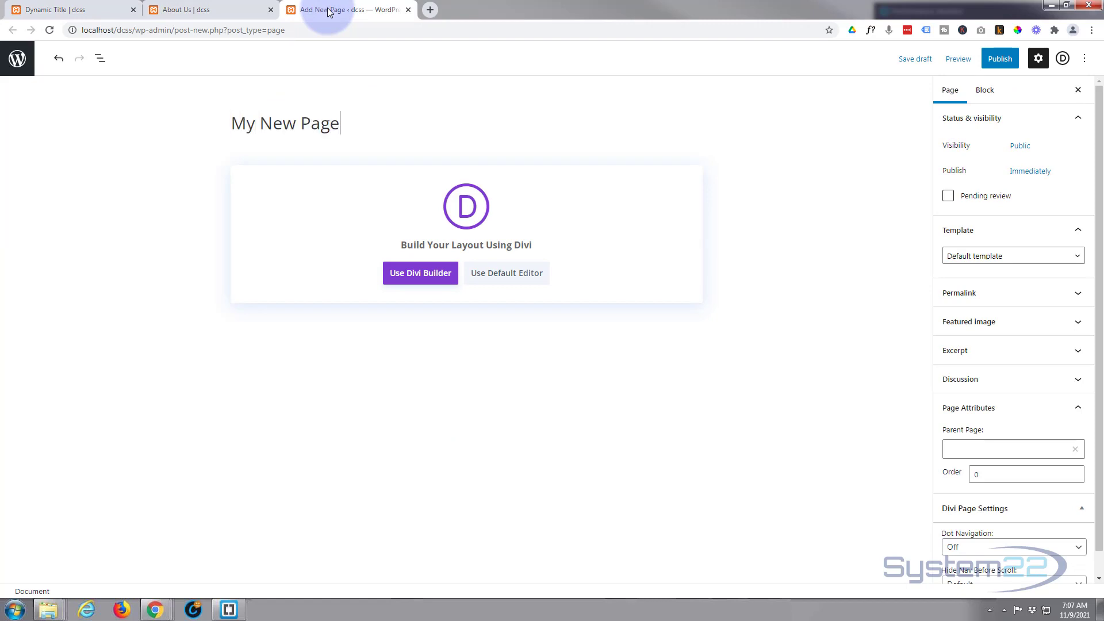
{"action": "type", "text": " New Page"}
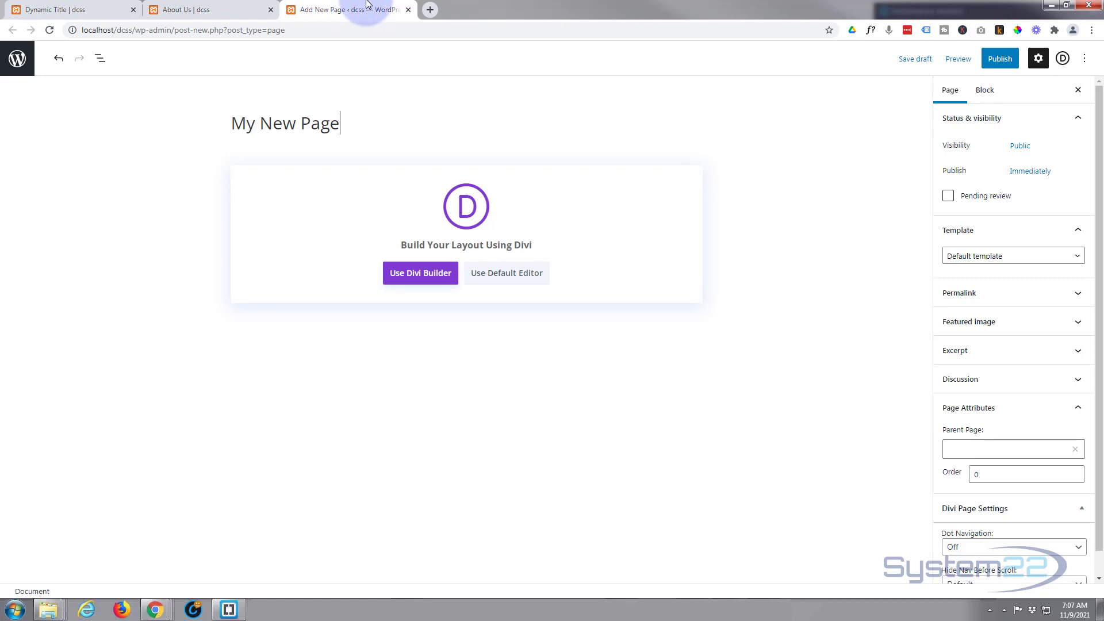
Launch the Divi Builder for the page with the build-from-scratch option and dismiss the row insertion prompt
{"action": "left_click", "coordinate": [414, 281]}
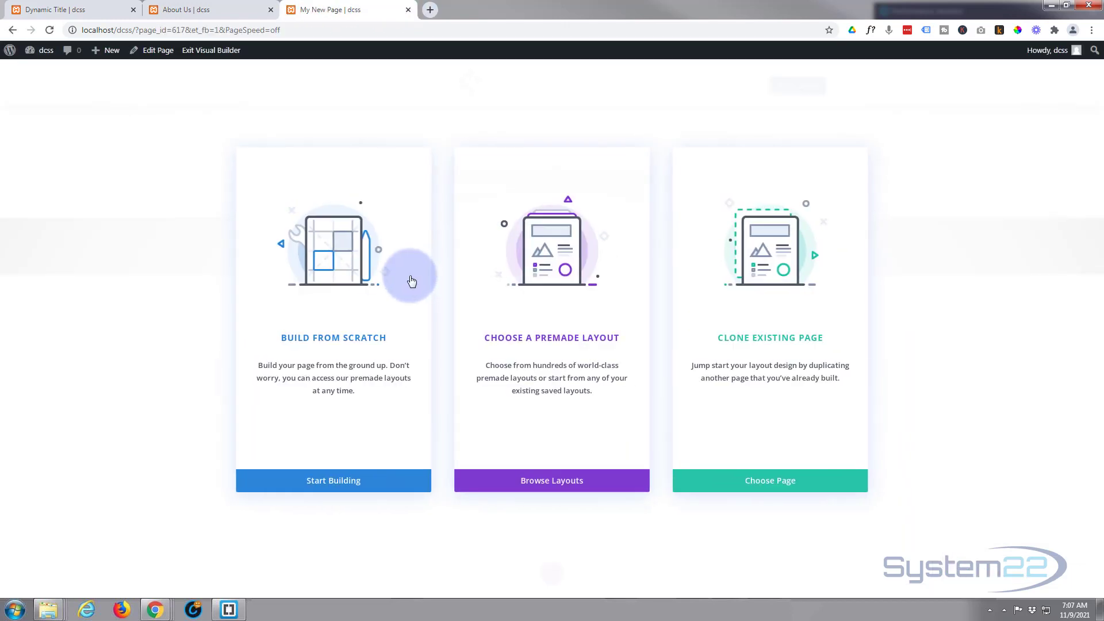
{"action": "left_click", "coordinate": [342, 487]}
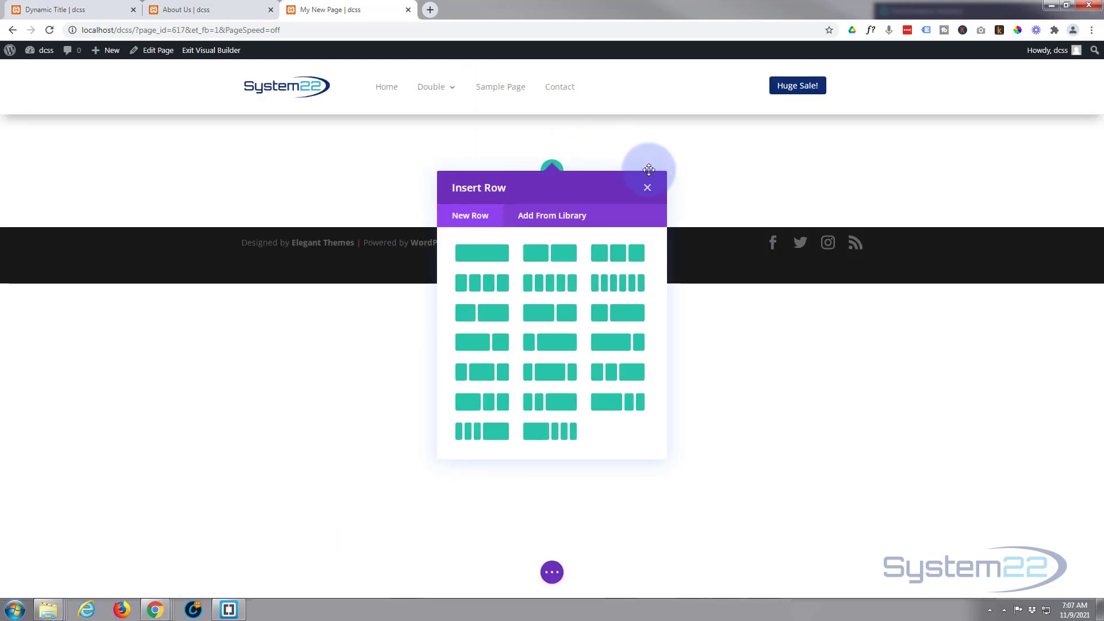
{"action": "left_click", "coordinate": [643, 197]}
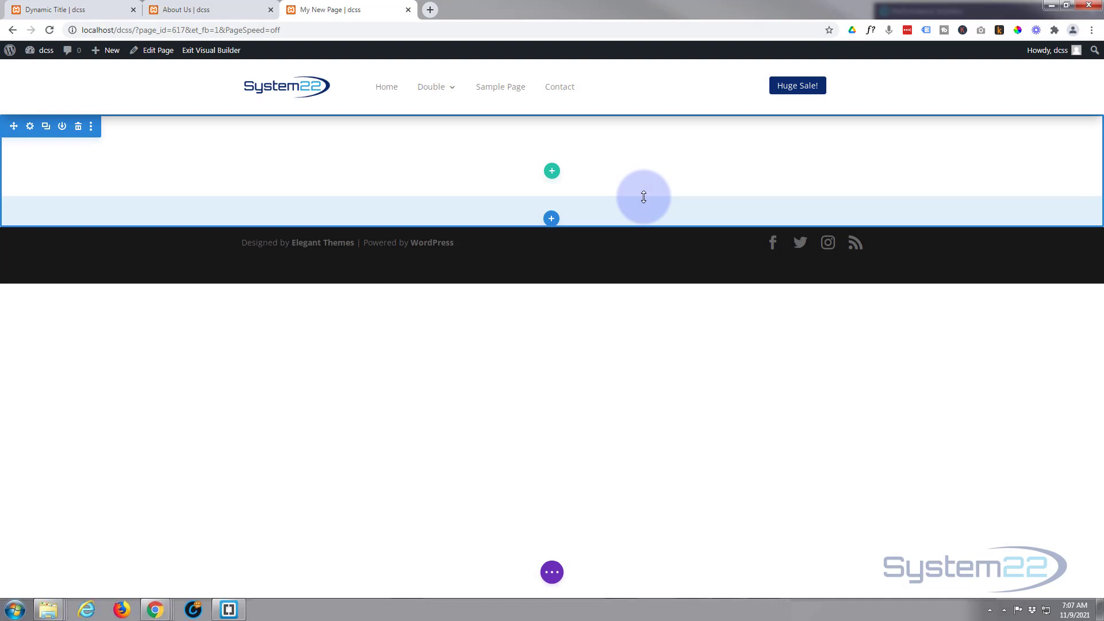
Insert the saved "dhd" section from the library and move it above the empty section
{"action": "left_click", "coordinate": [553, 222]}
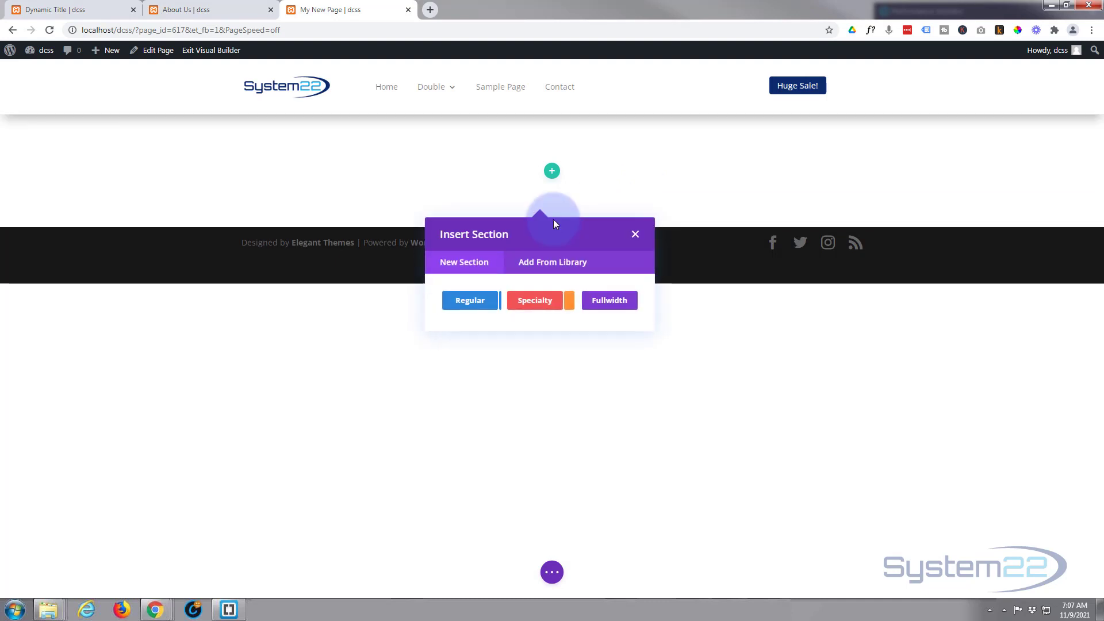
{"action": "left_click", "coordinate": [534, 263]}
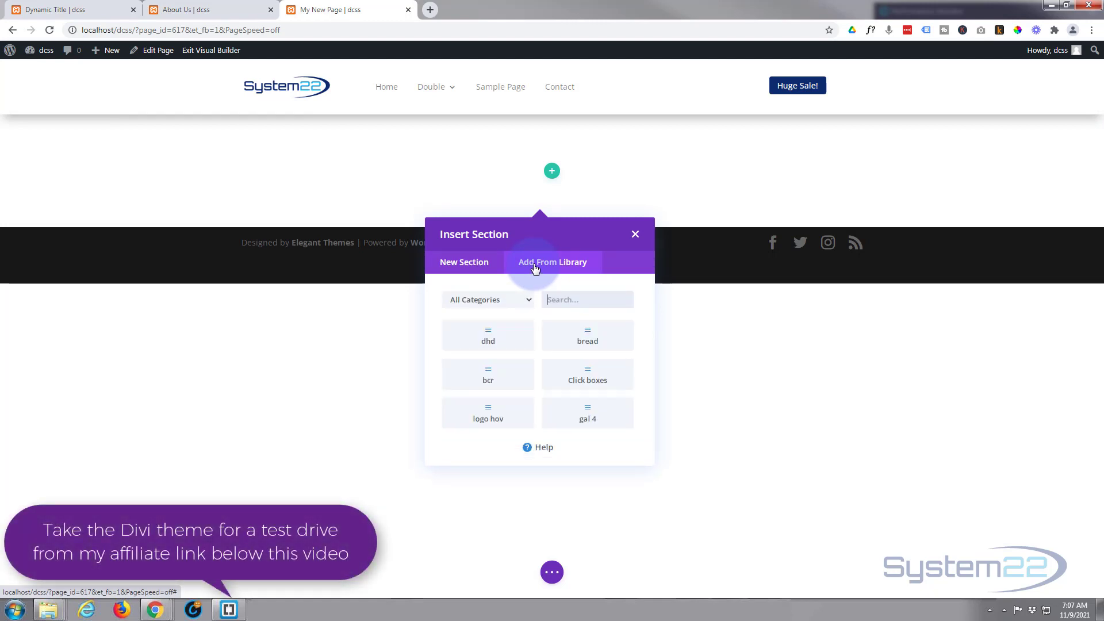
{"action": "left_click", "coordinate": [488, 341]}
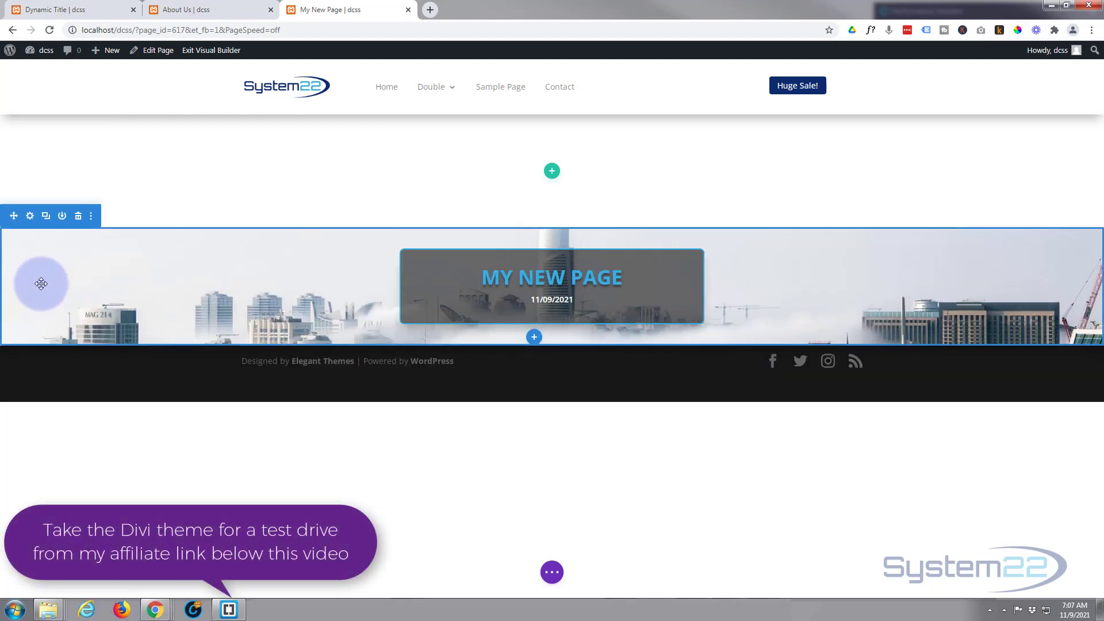
{"action": "left_click_drag", "start_coordinate": [15, 216], "coordinate": [25, 111]}
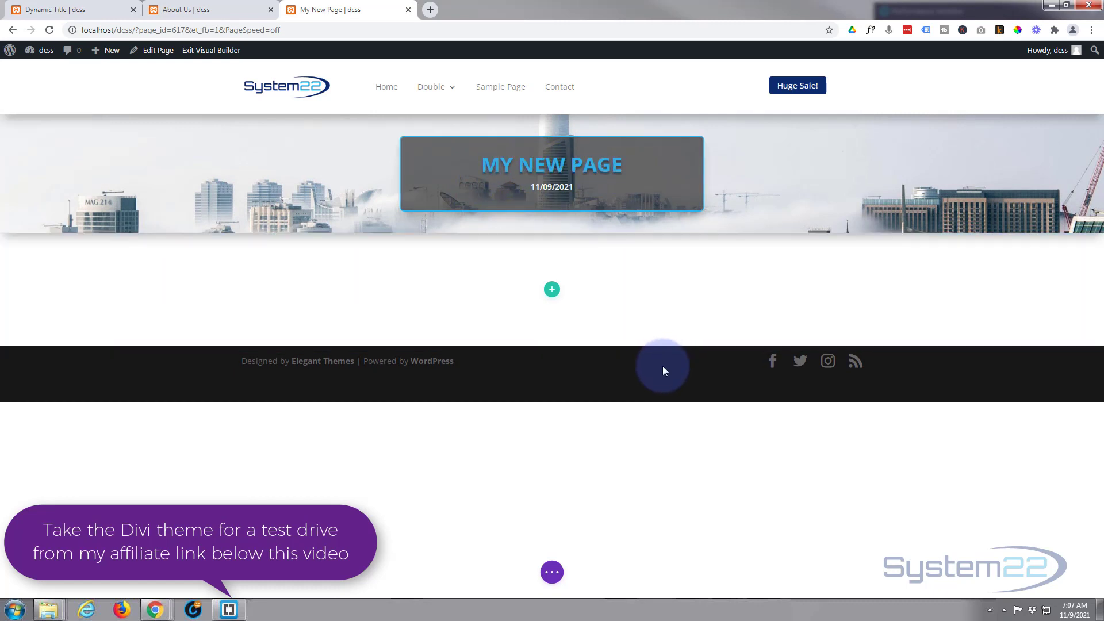
Expand the builder's page options and delete the title banner section above the empty section
{"action": "left_click", "coordinate": [551, 573]}
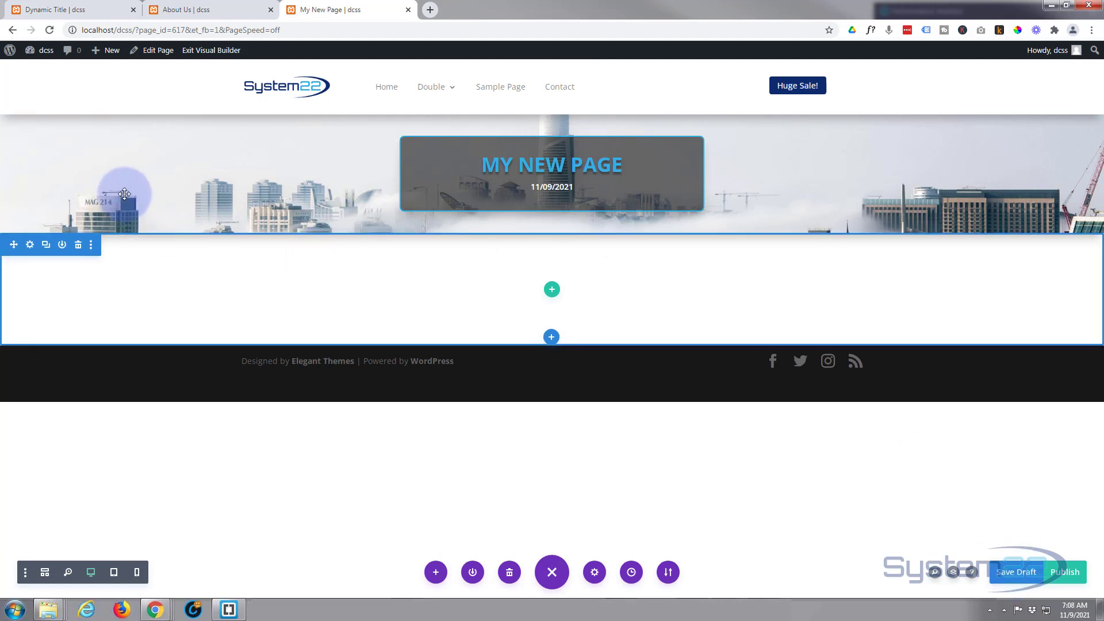
{"action": "left_click", "coordinate": [79, 126]}
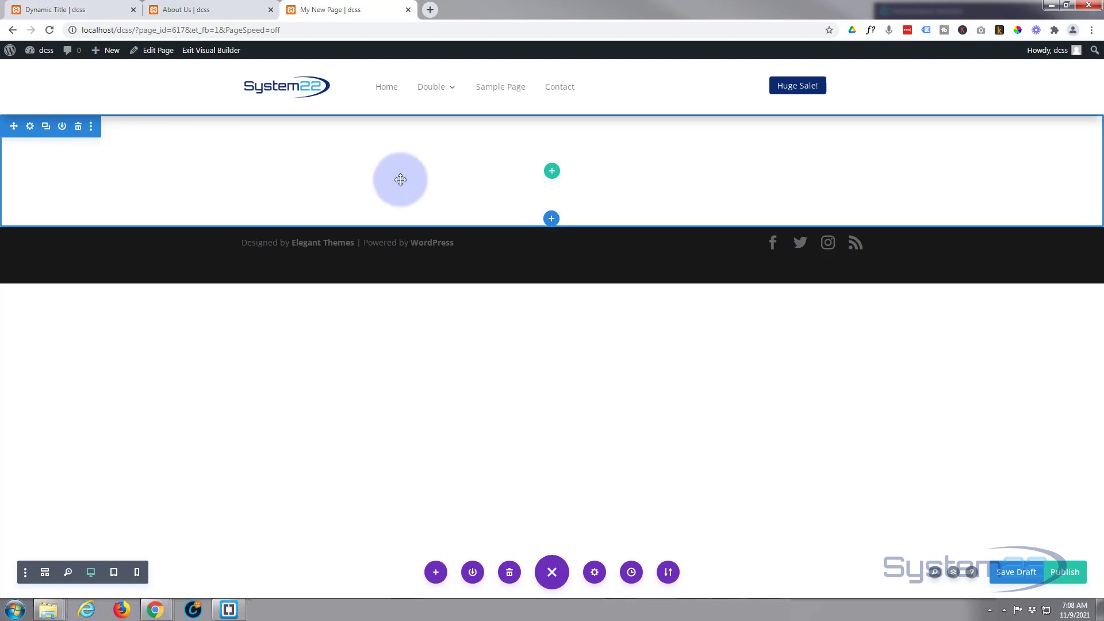
Add a single-column row with a Blurb module to the empty section
{"action": "left_click", "coordinate": [553, 174]}
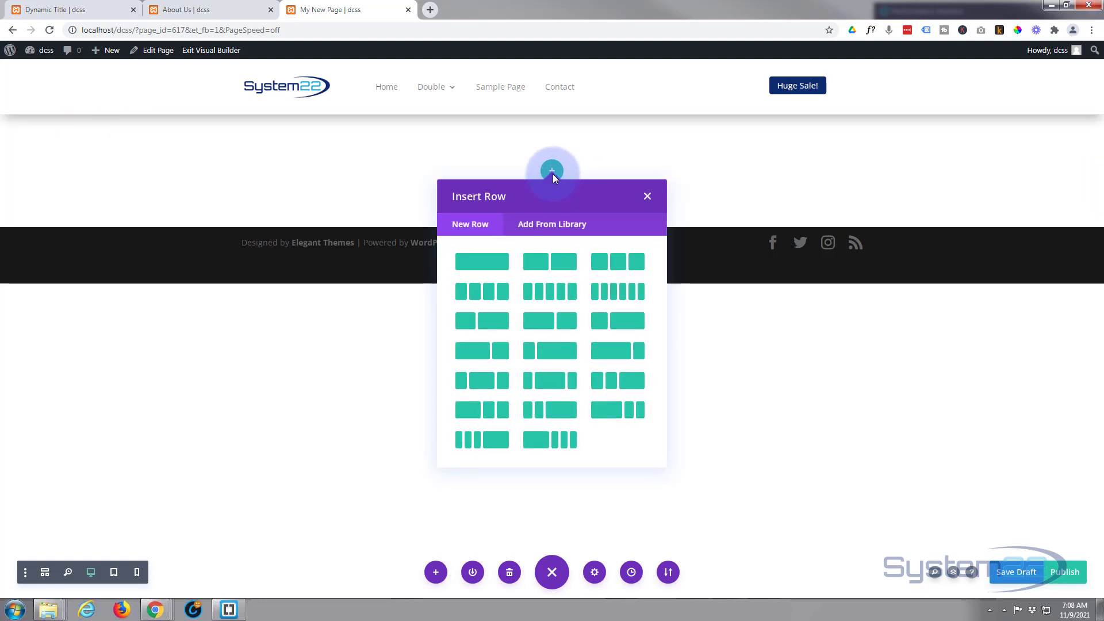
{"action": "left_click", "coordinate": [482, 270]}
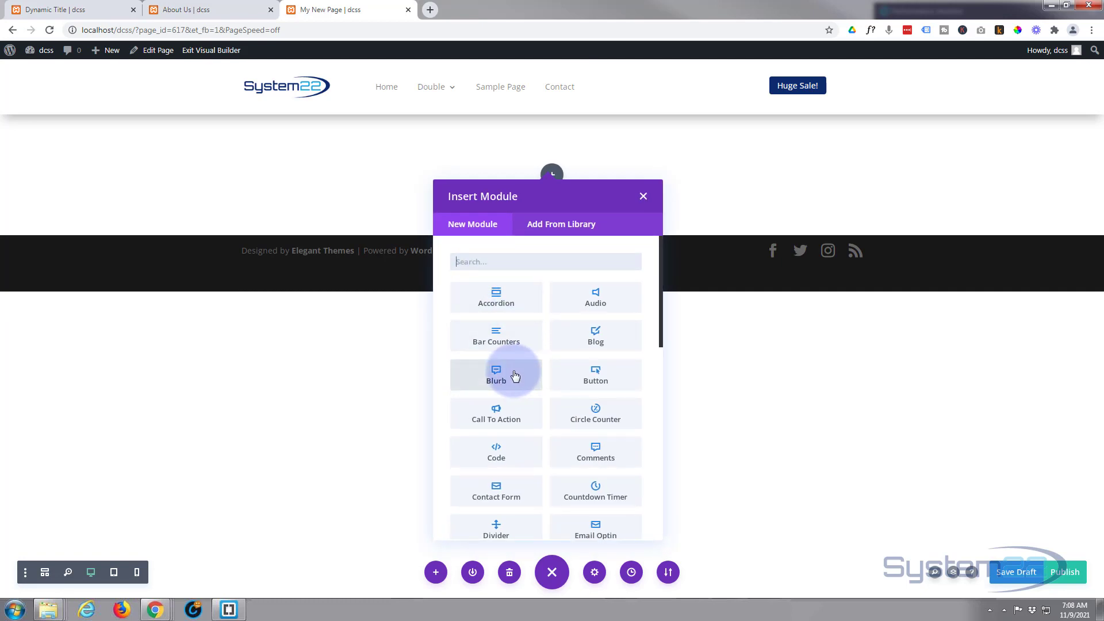
{"action": "left_click", "coordinate": [496, 380]}
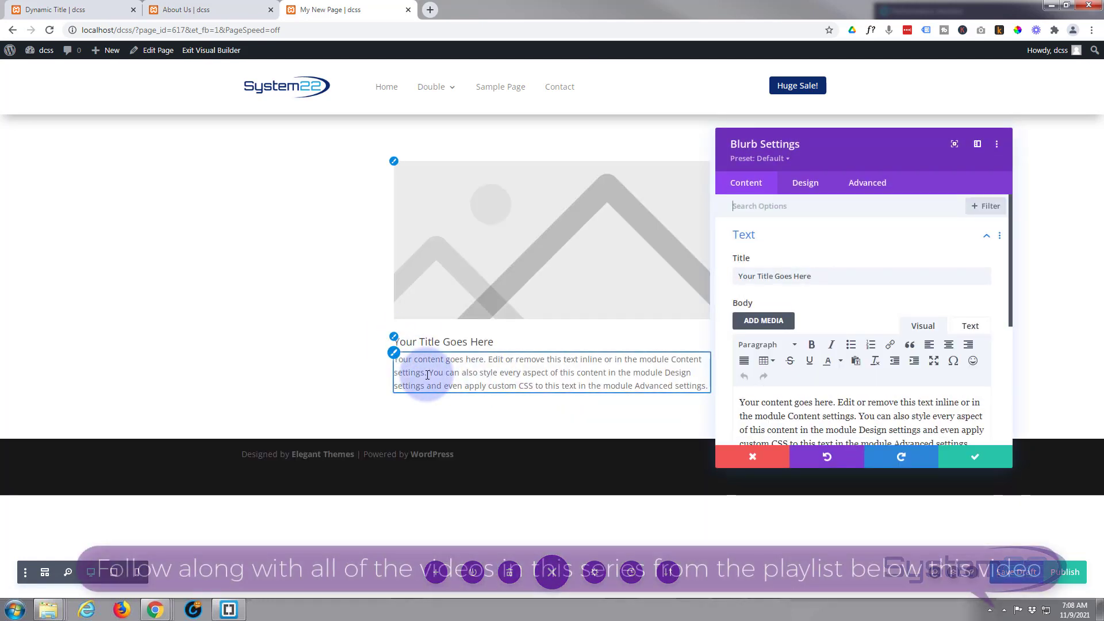
Remove the placeholder image from the blurb
{"action": "scroll", "coordinate": [759, 242], "scroll_direction": "down", "scroll_amount": 4}
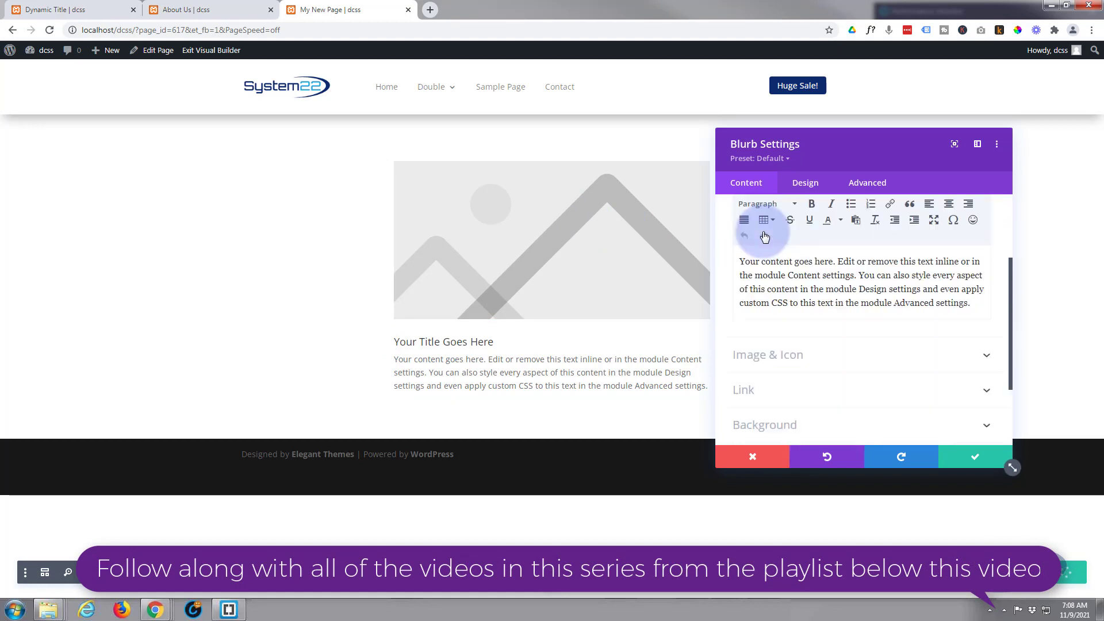
{"action": "left_click", "coordinate": [826, 284]}
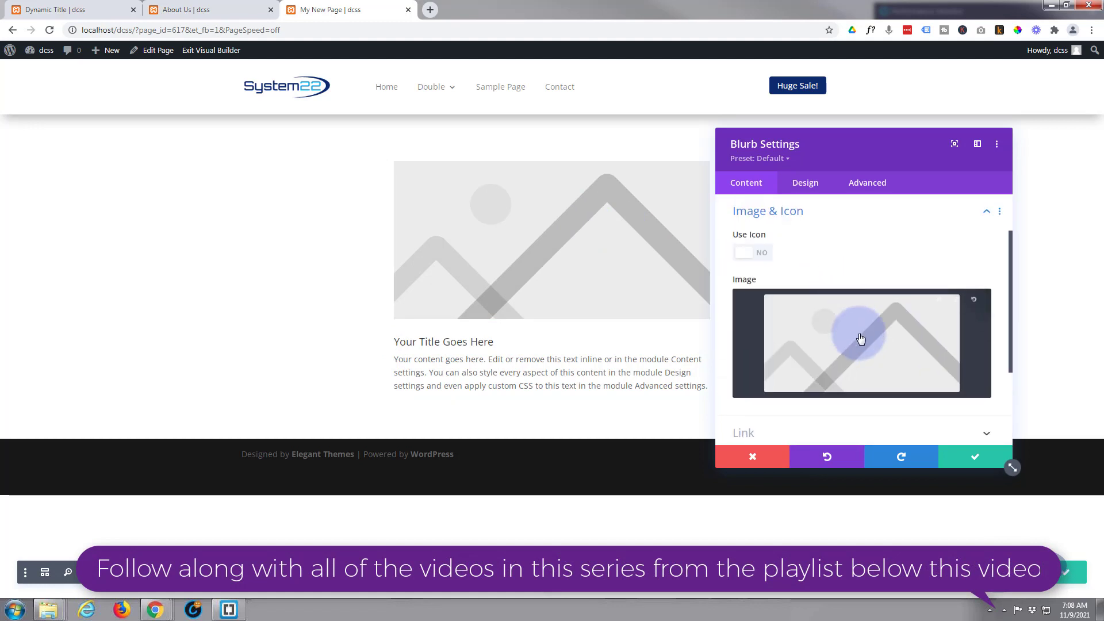
{"action": "left_click", "coordinate": [956, 309]}
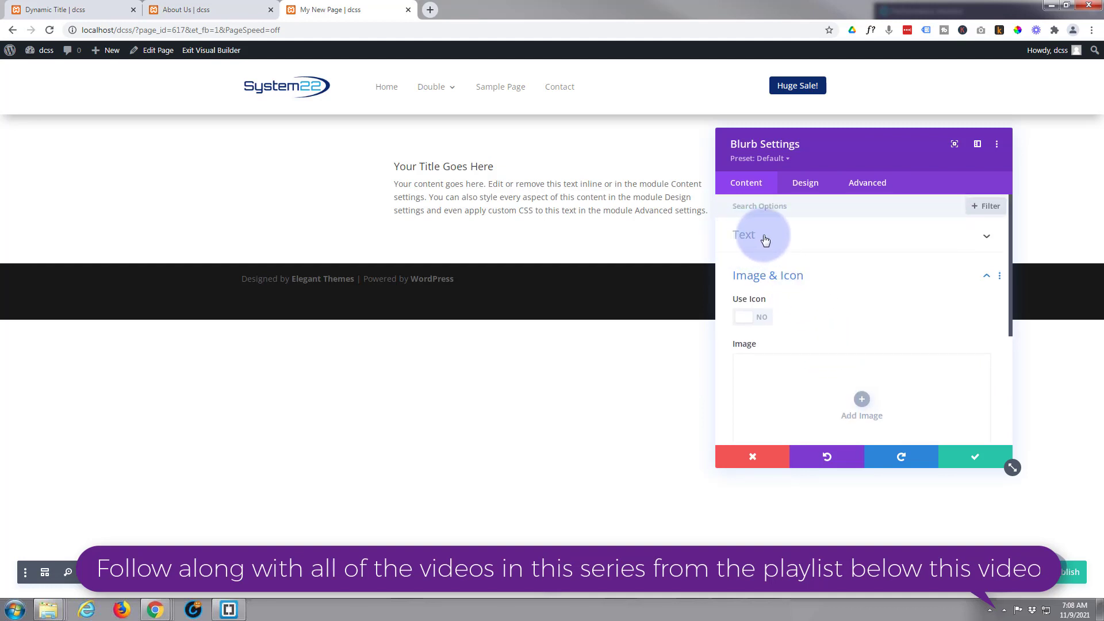
Replace the blurb's title with the dynamic Page/Archive Title content
{"action": "left_click", "coordinate": [745, 181]}
{"action": "left_click", "coordinate": [845, 234]}
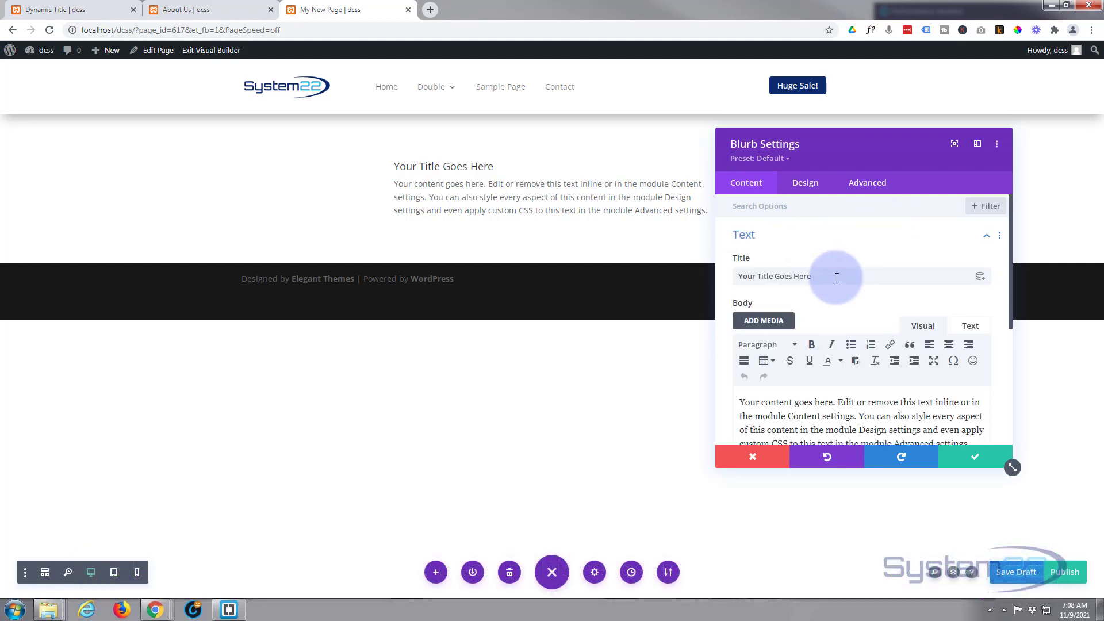
{"action": "left_click", "coordinate": [980, 279]}
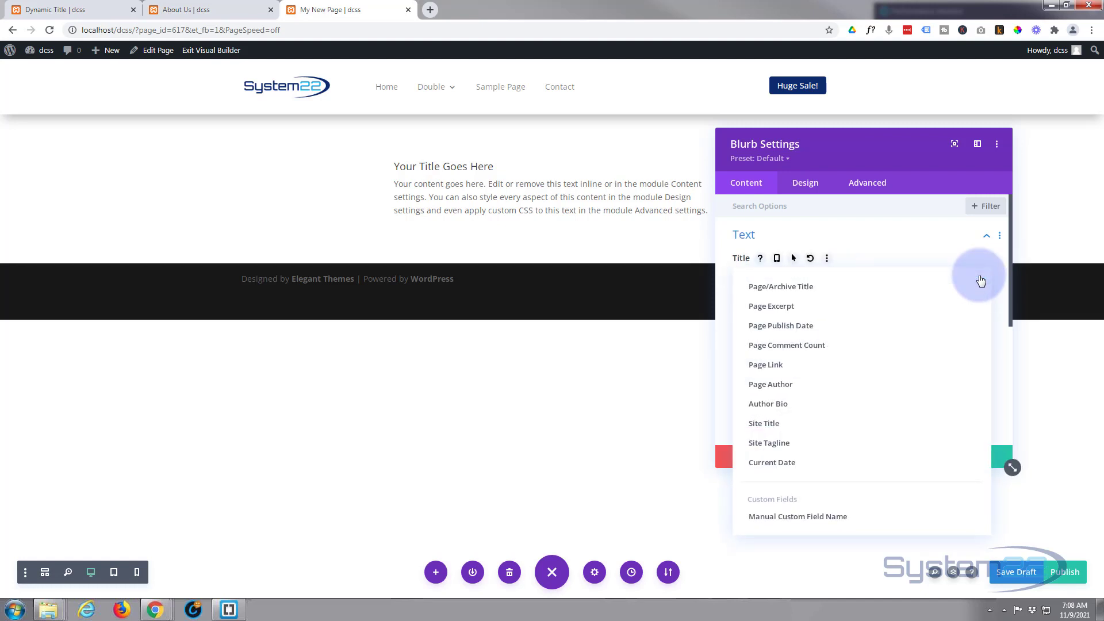
{"action": "left_click", "coordinate": [781, 286]}
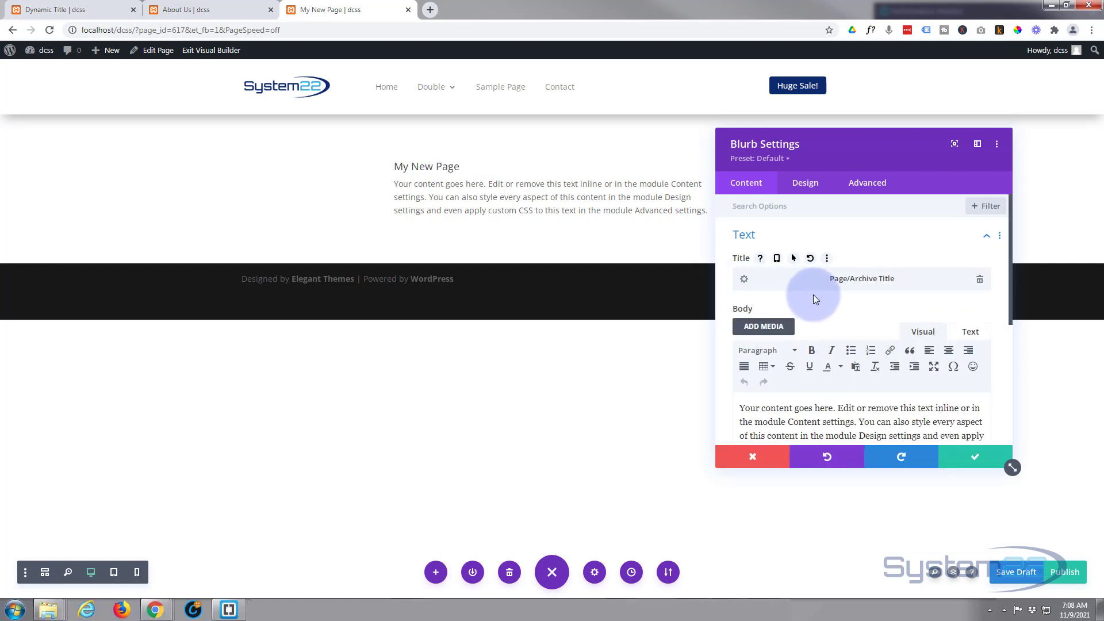
Delete the blurb's placeholder body text and use the dynamic Current Date content instead
{"action": "scroll", "coordinate": [817, 295], "scroll_direction": "down", "scroll_amount": 1}
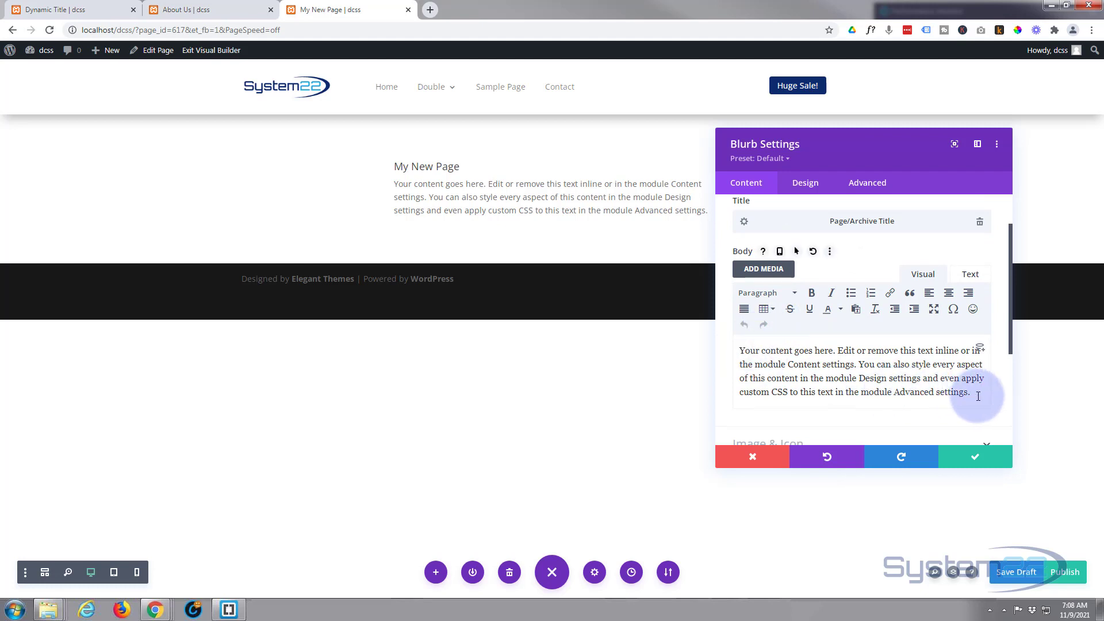
{"action": "left_click_drag", "start_coordinate": [978, 394], "coordinate": [730, 337]}
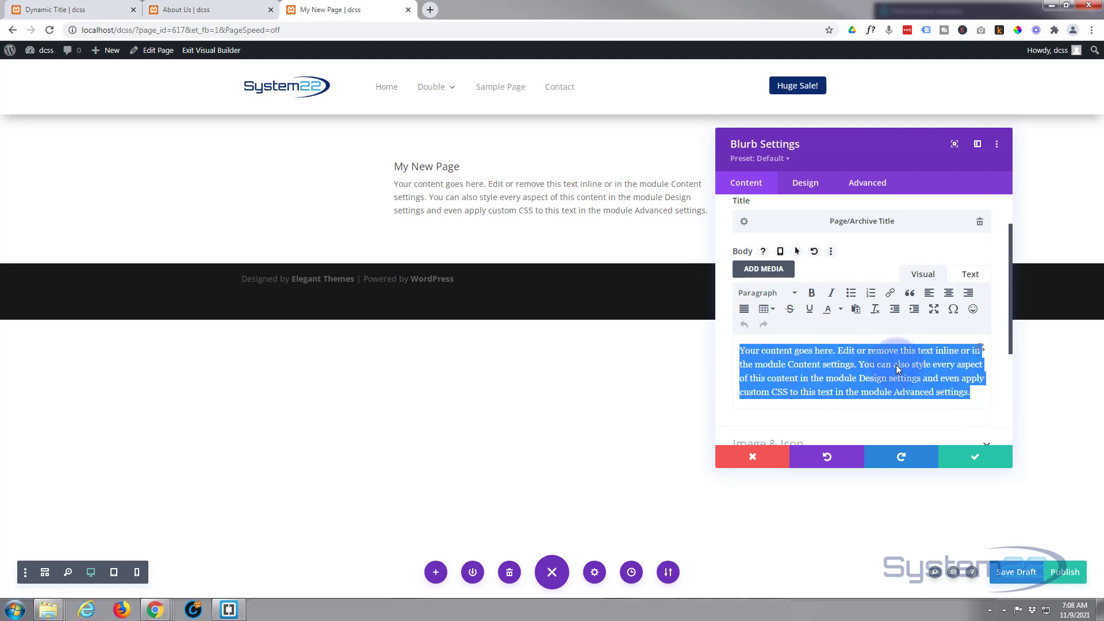
{"action": "key", "text": "BackSpace"}
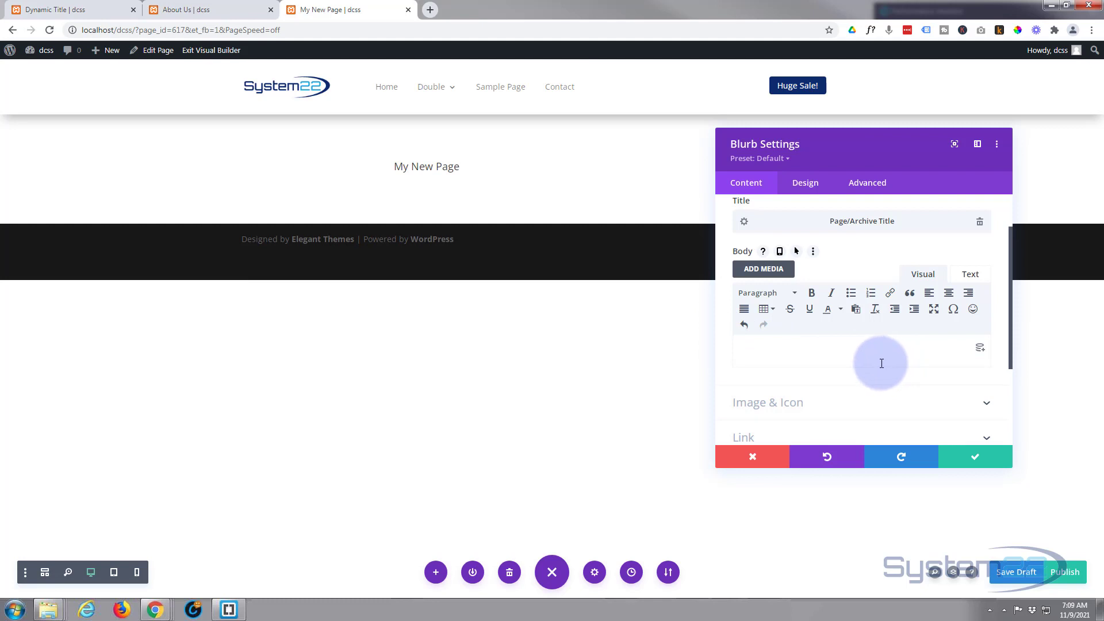
{"action": "left_click", "coordinate": [979, 349]}
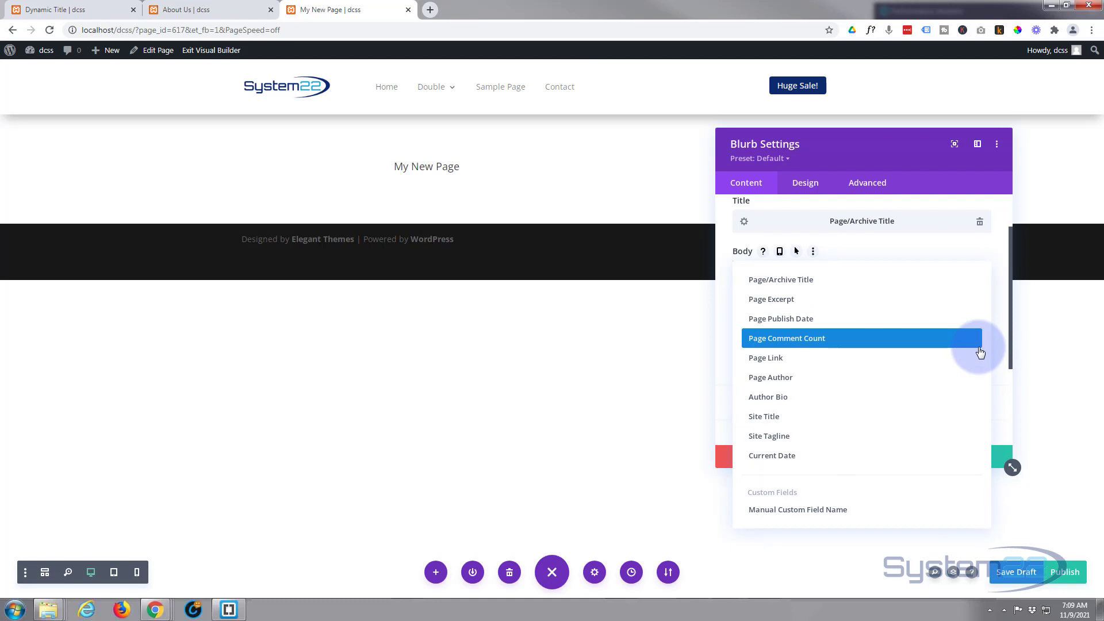
{"action": "left_click", "coordinate": [803, 460]}
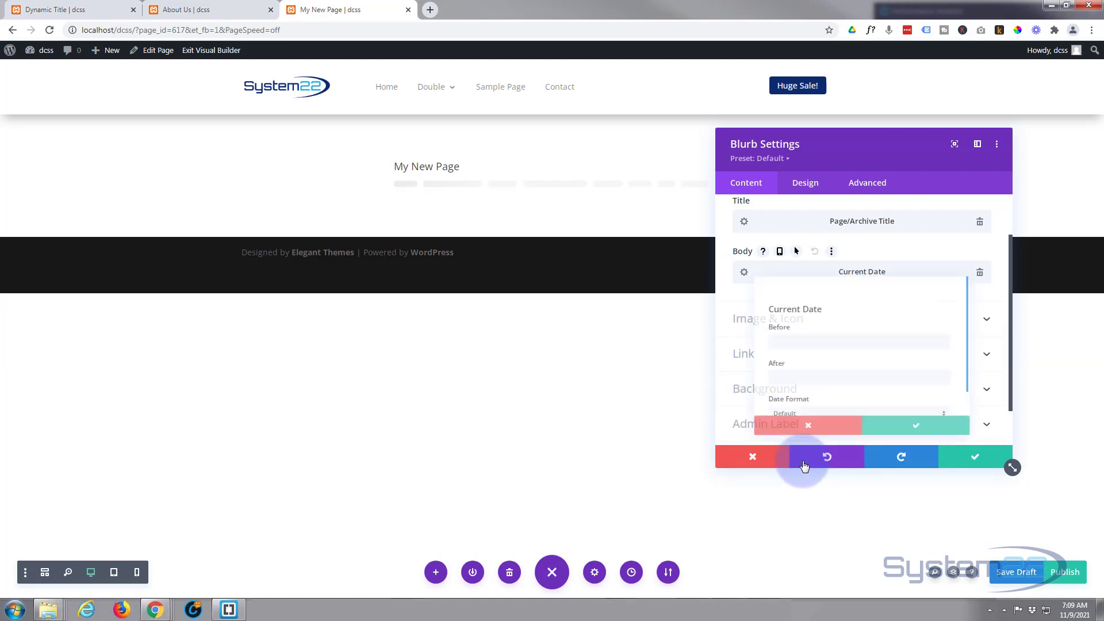
Set the Current Date format to 08/06/1999 (m/d/Y) and save the dynamic content settings
{"action": "scroll", "coordinate": [848, 311], "scroll_direction": "down", "scroll_amount": 1}
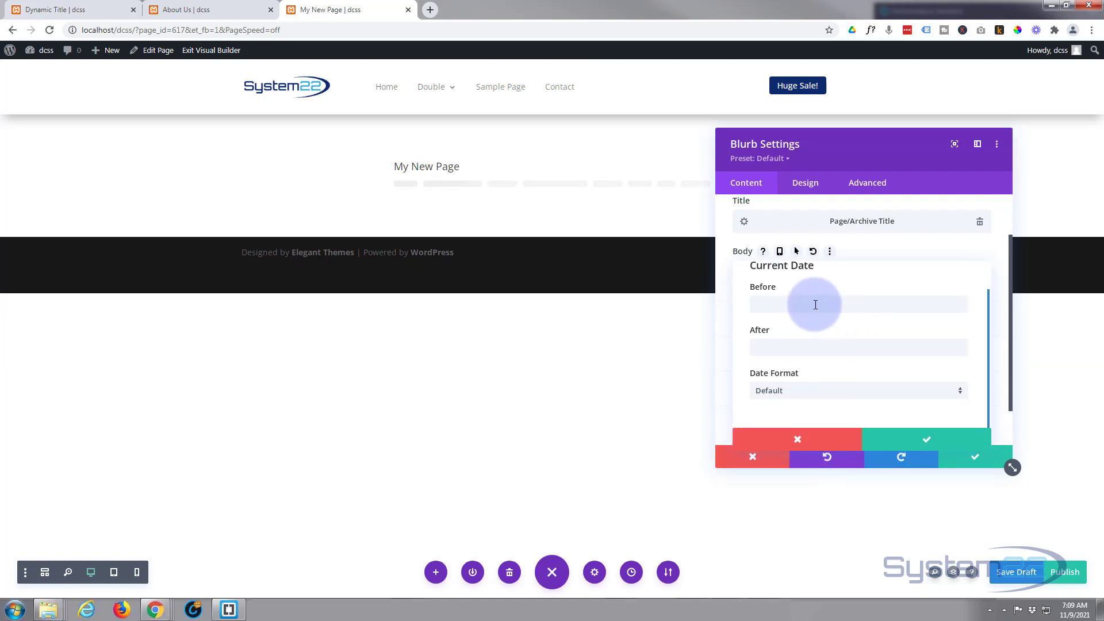
{"action": "left_click", "coordinate": [844, 396]}
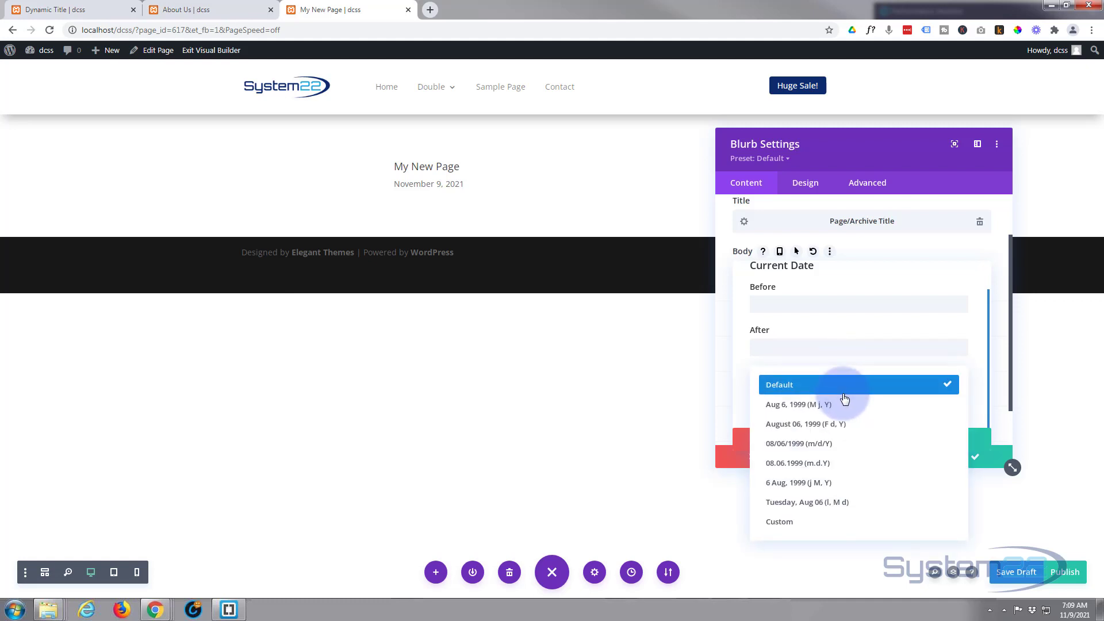
{"action": "left_click", "coordinate": [791, 444]}
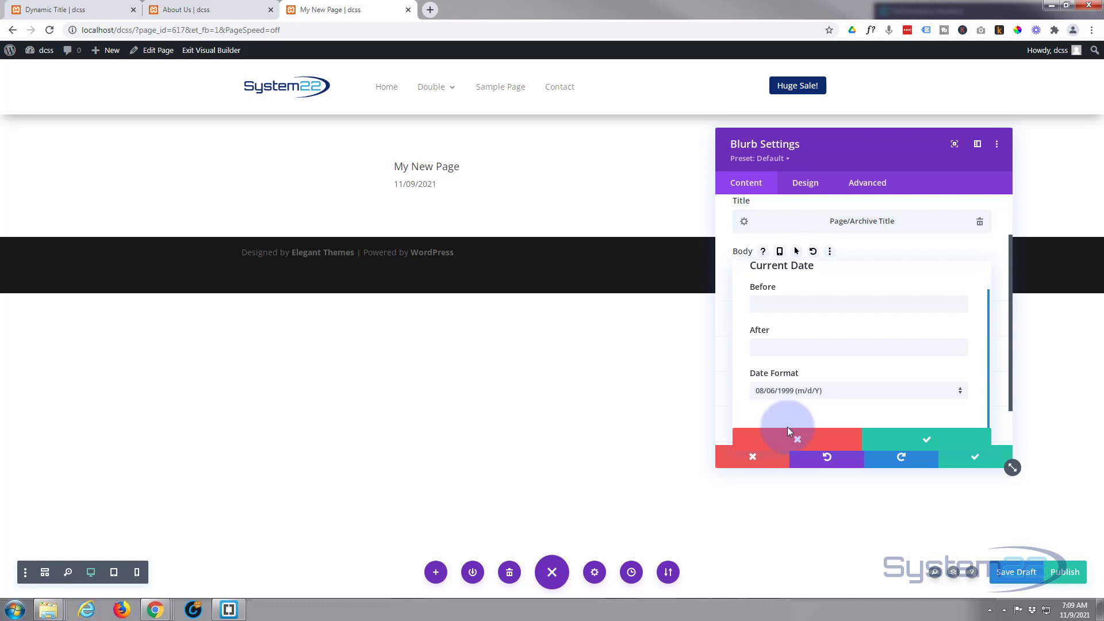
{"action": "left_click", "coordinate": [939, 442]}
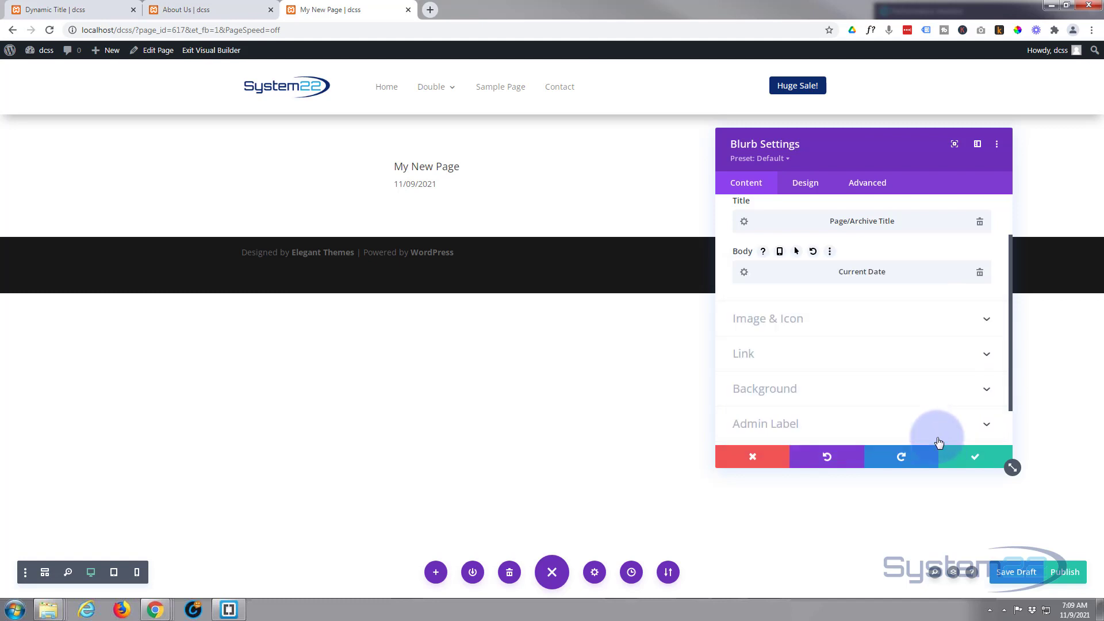
Set the blurb's text alignment to centered in its design settings
{"action": "left_click", "coordinate": [796, 185]}
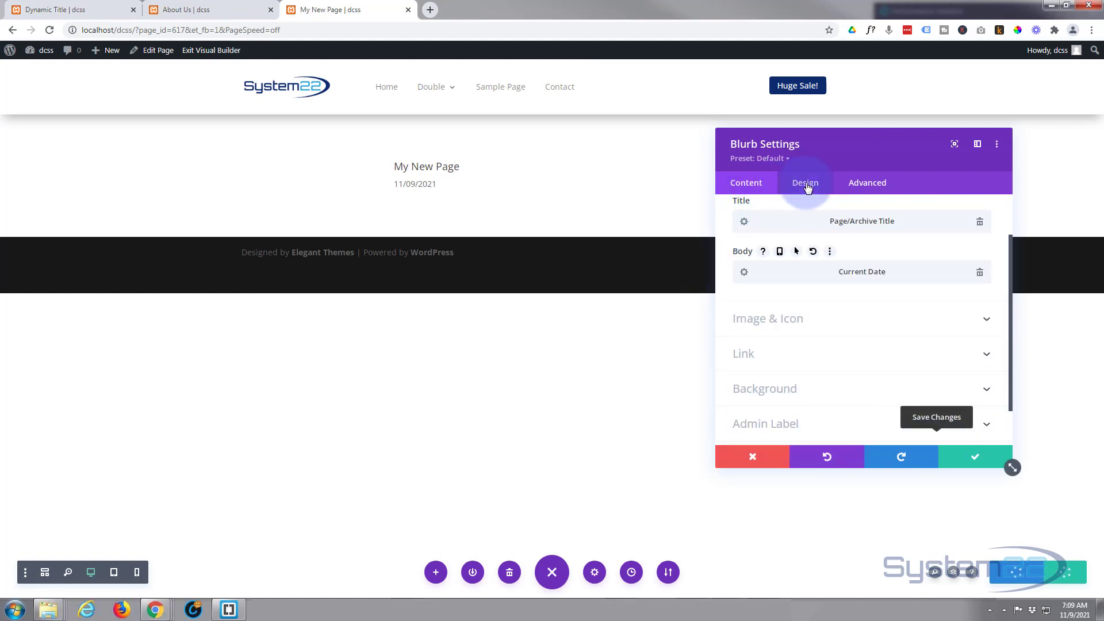
{"action": "left_click", "coordinate": [839, 271]}
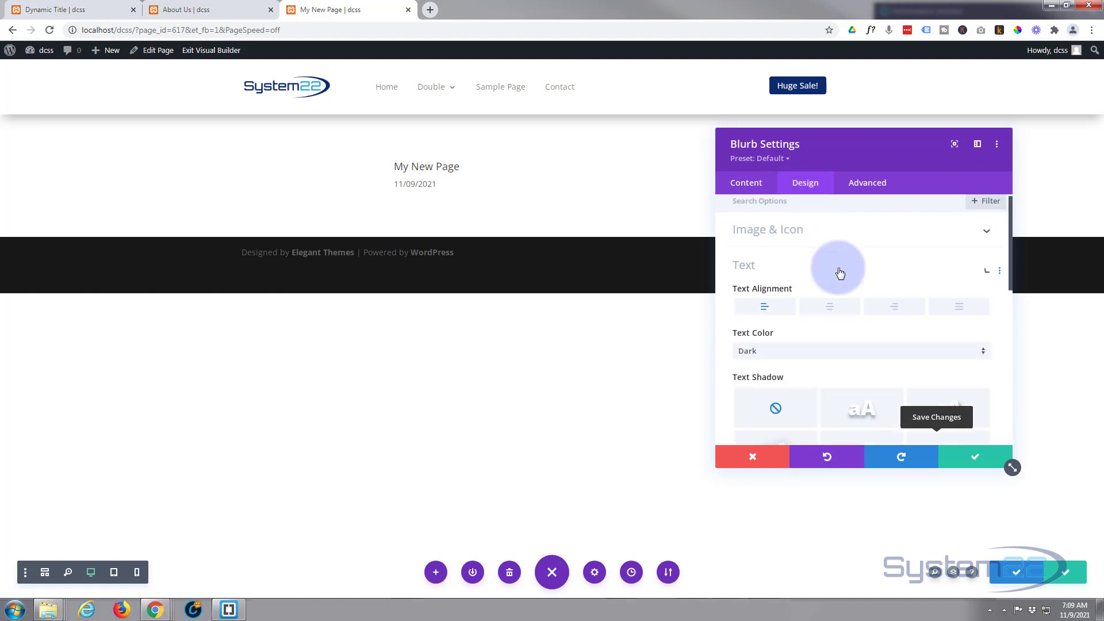
{"action": "left_click", "coordinate": [830, 254]}
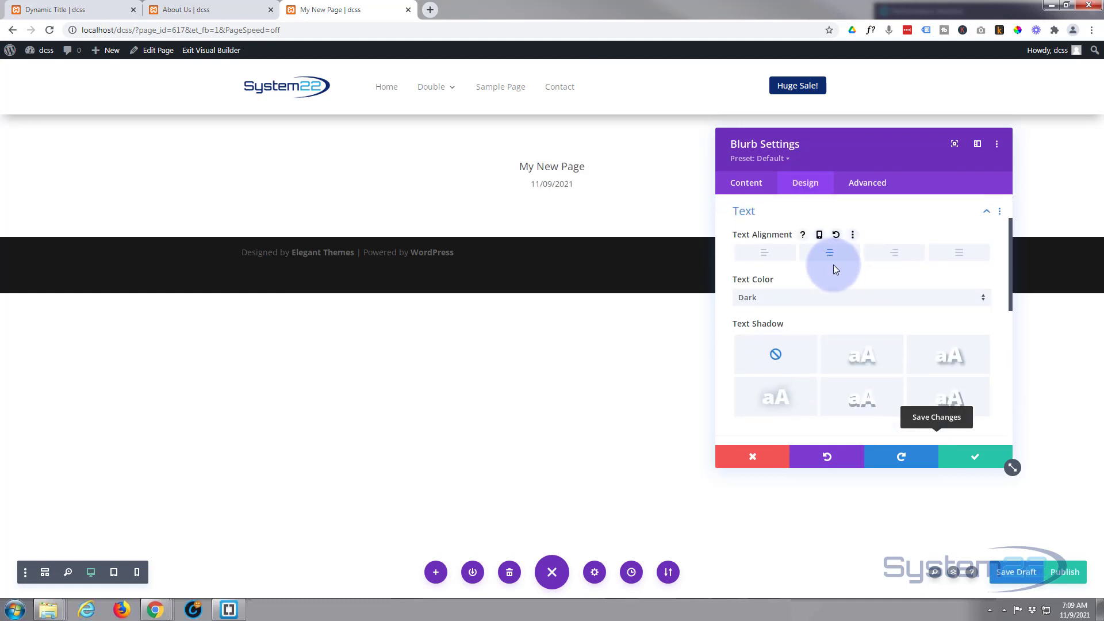
{"action": "scroll", "coordinate": [833, 265], "scroll_direction": "down", "scroll_amount": 3}
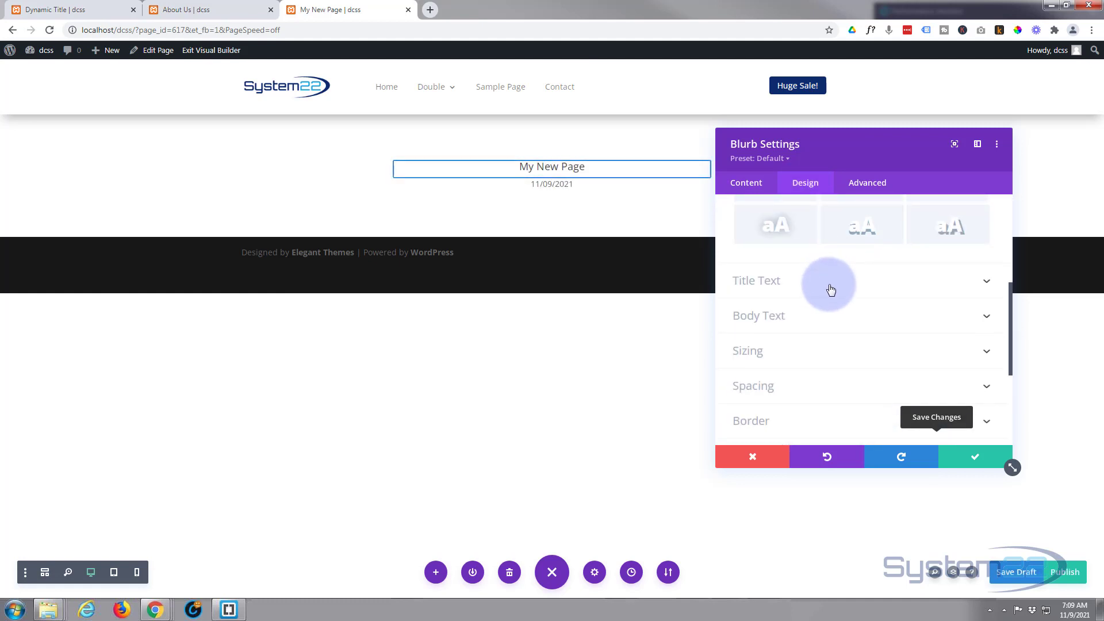
Style the blurb's title text in uppercase and set its size to 30px
{"action": "left_click", "coordinate": [830, 288]}
{"action": "scroll", "coordinate": [831, 295], "scroll_direction": "down", "scroll_amount": 1}
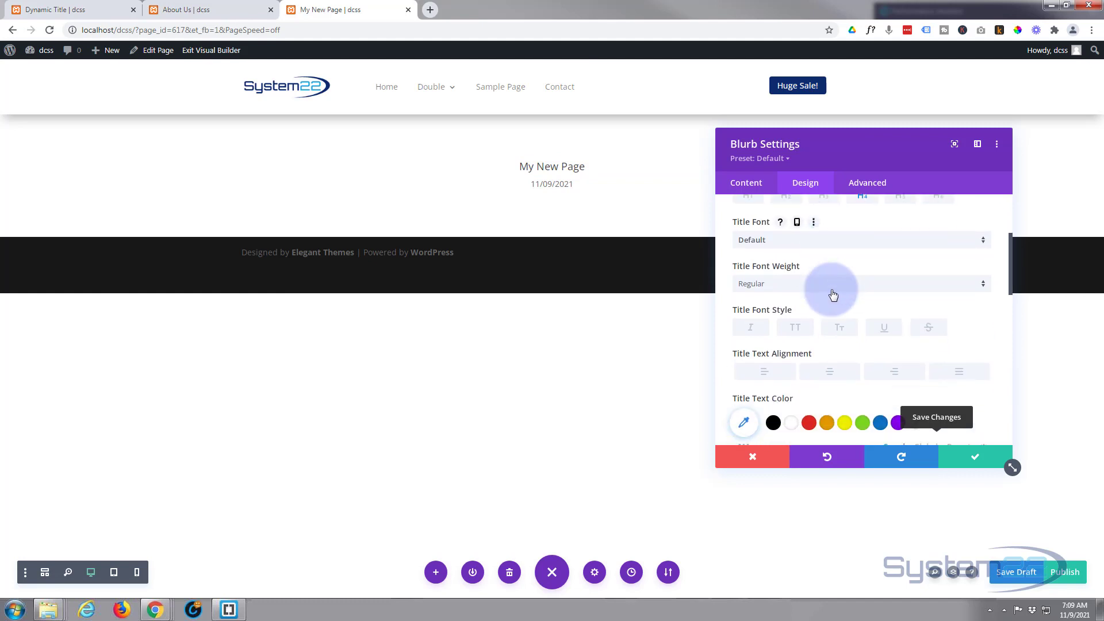
{"action": "left_click", "coordinate": [795, 329]}
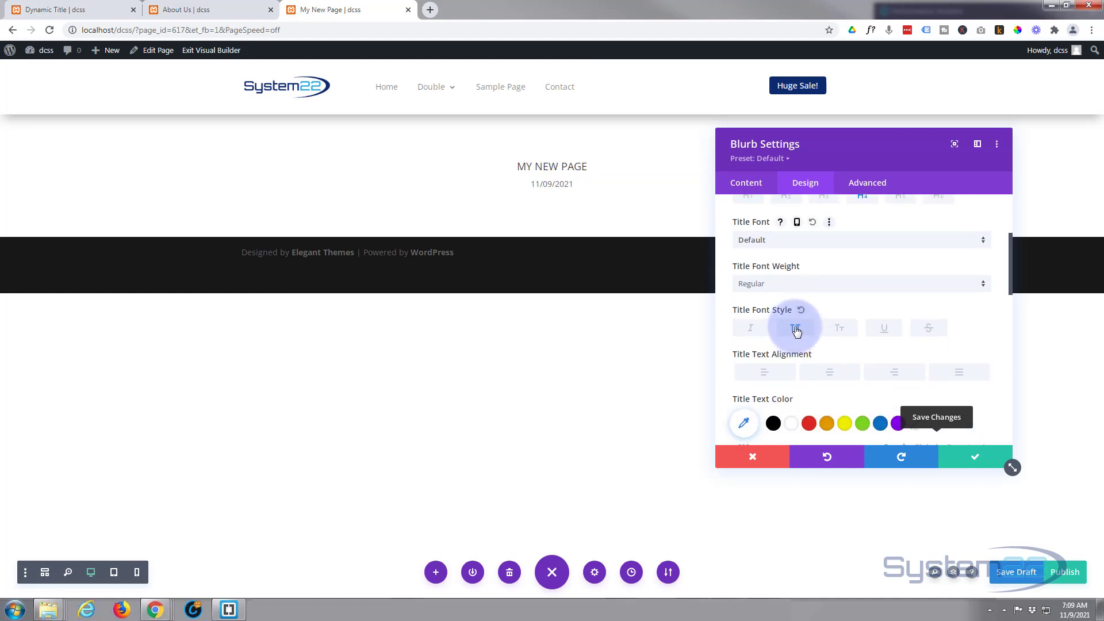
{"action": "scroll", "coordinate": [797, 328], "scroll_direction": "down", "scroll_amount": 2}
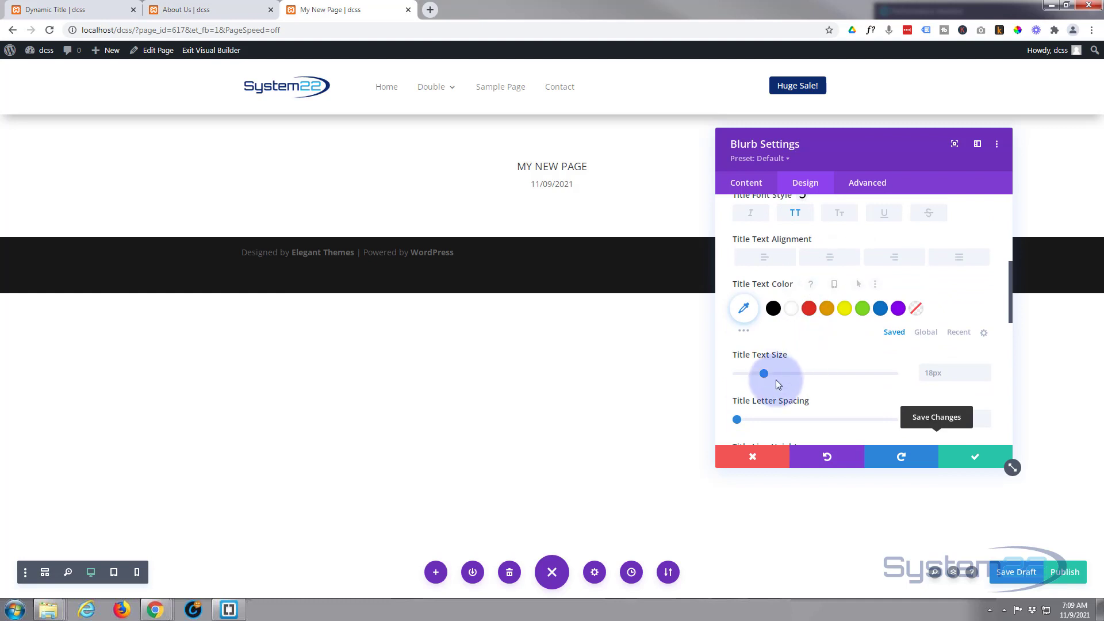
{"action": "left_click_drag", "start_coordinate": [763, 373], "coordinate": [785, 374]}
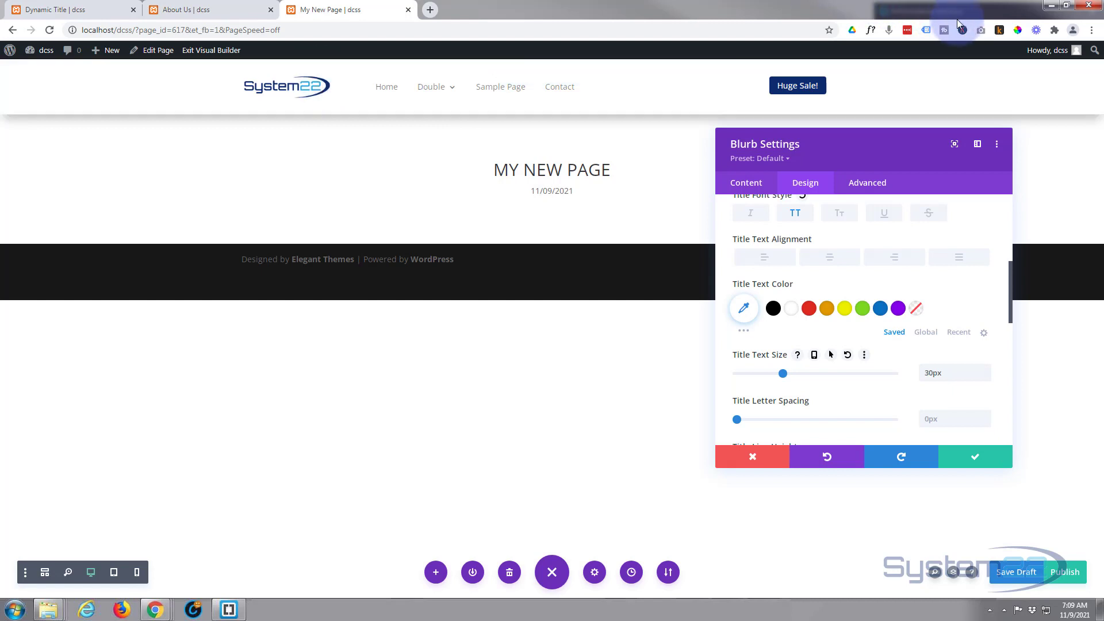
Sample the light blue from the site logo with the eyedropper and apply #1da6e0 as the title text color
{"action": "left_click", "coordinate": [1018, 31]}
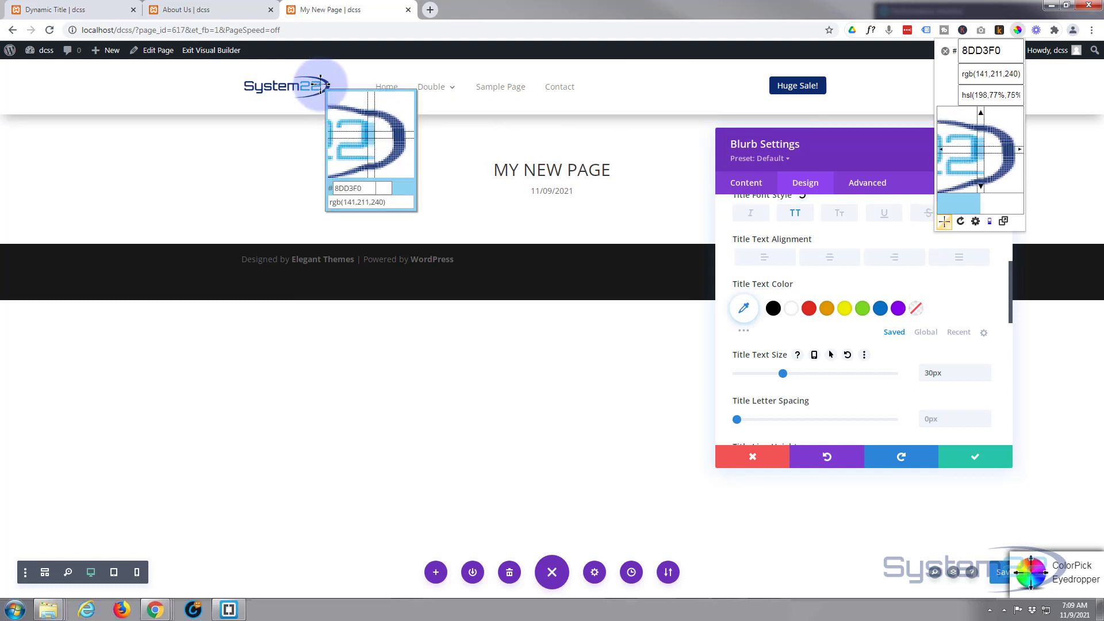
{"action": "left_click", "coordinate": [318, 85]}
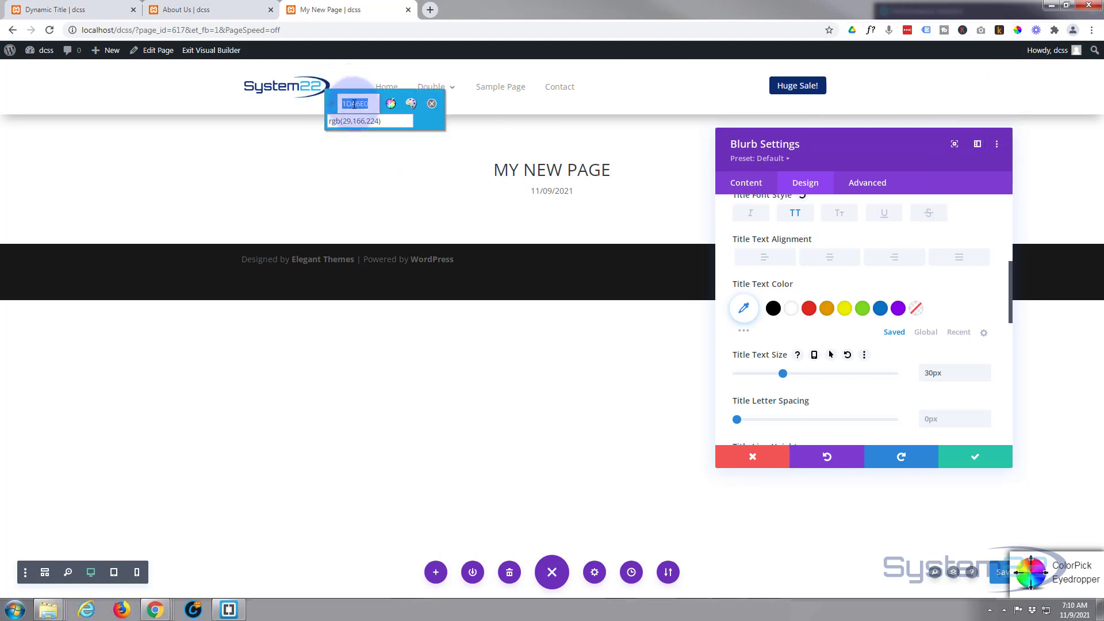
{"action": "right_click", "coordinate": [355, 103]}
{"action": "left_click", "coordinate": [381, 111]}
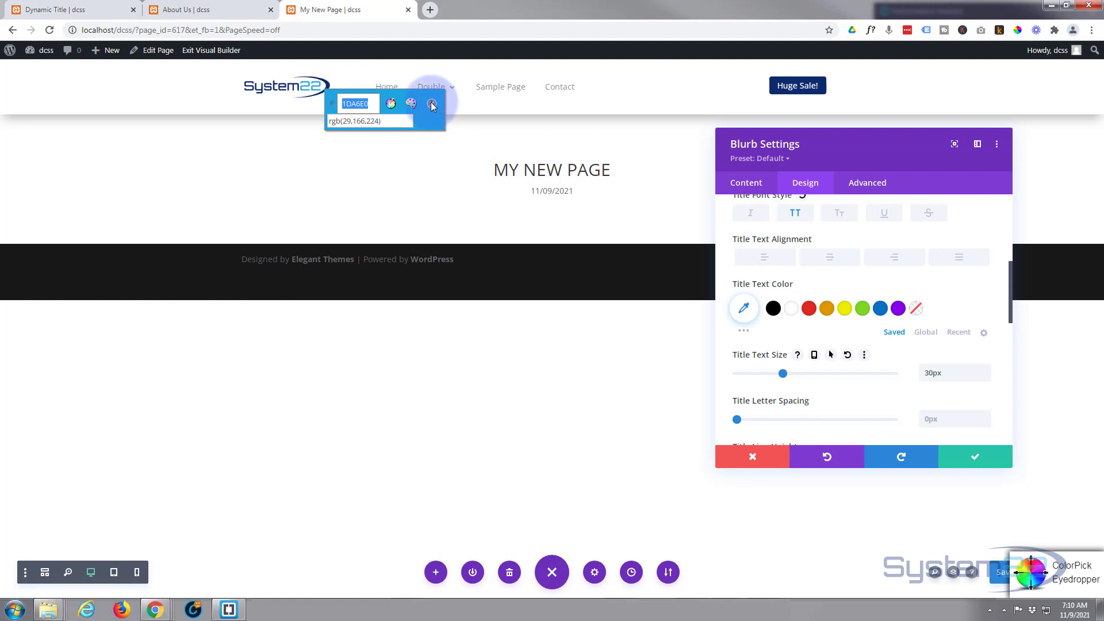
{"action": "left_click", "coordinate": [432, 104]}
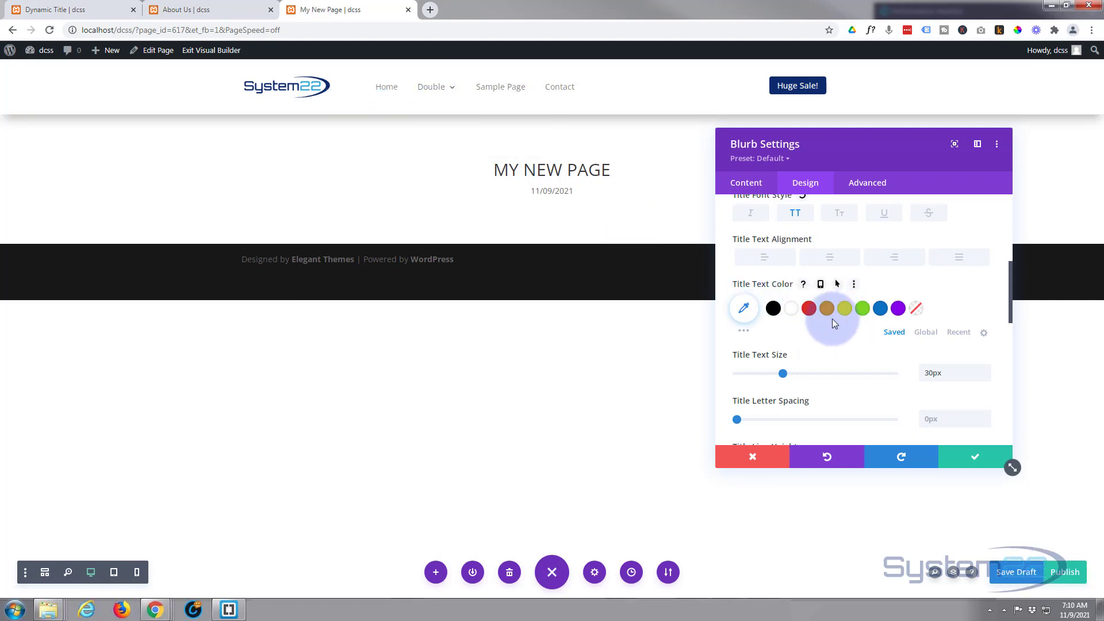
{"action": "left_click", "coordinate": [743, 308]}
{"action": "left_click", "coordinate": [749, 311]}
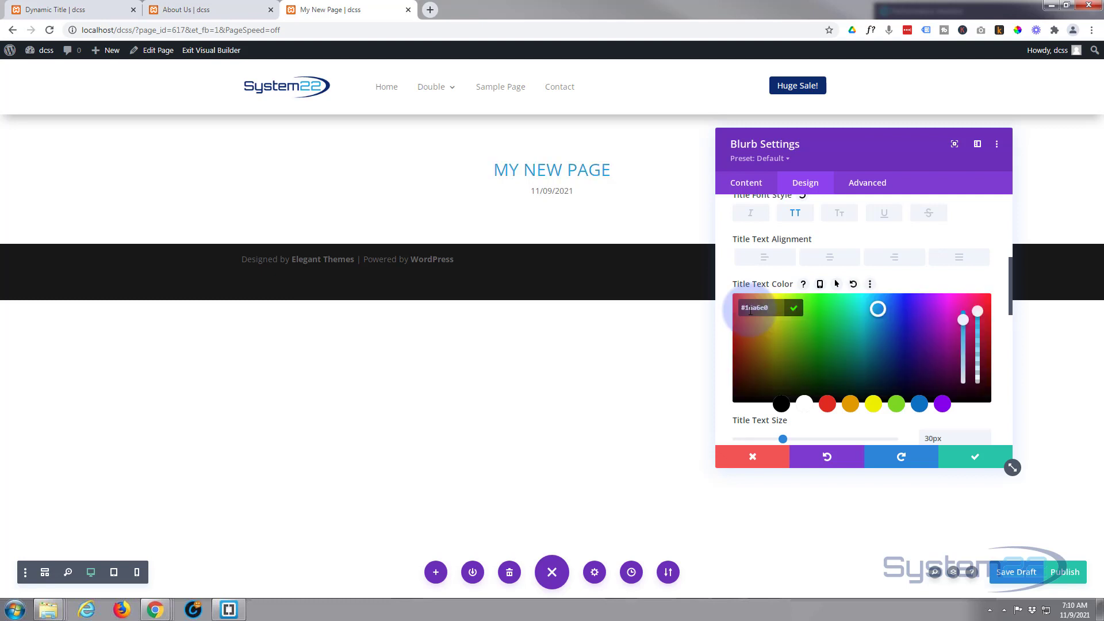
Set the blurb's title font weight to Bold
{"action": "scroll", "coordinate": [830, 295], "scroll_direction": "down", "scroll_amount": 2}
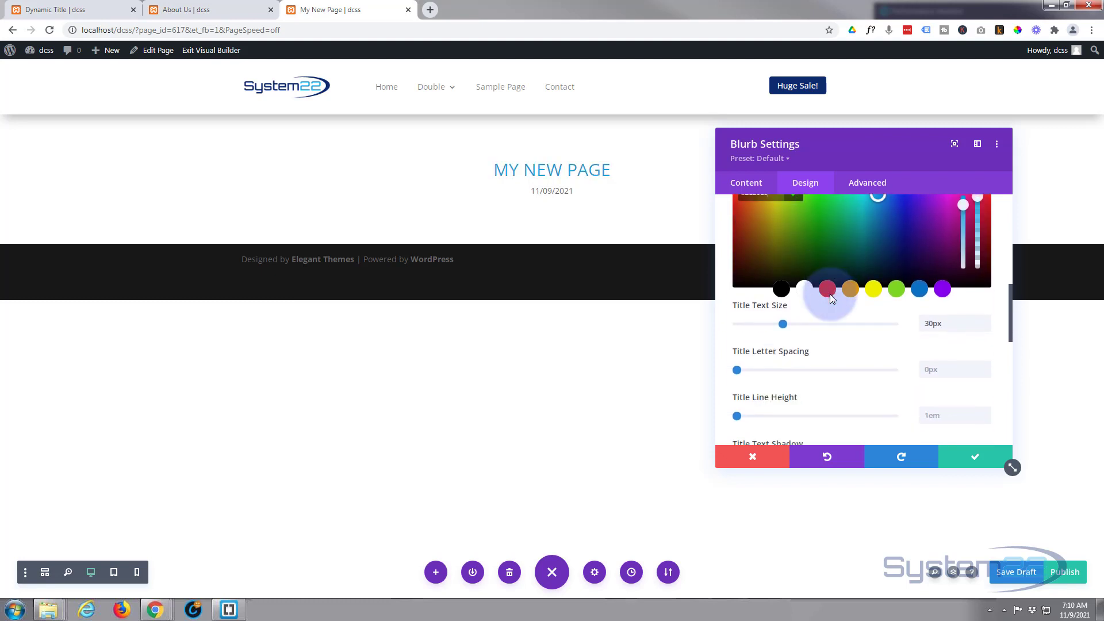
{"action": "scroll", "coordinate": [830, 296], "scroll_direction": "up", "scroll_amount": 4}
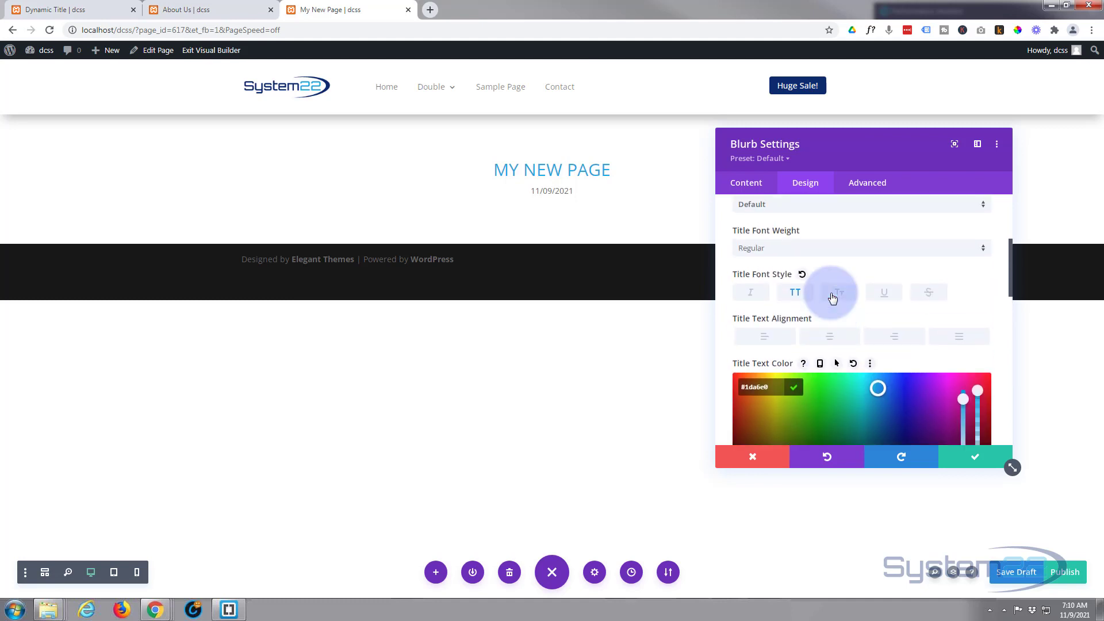
{"action": "left_click", "coordinate": [798, 345]}
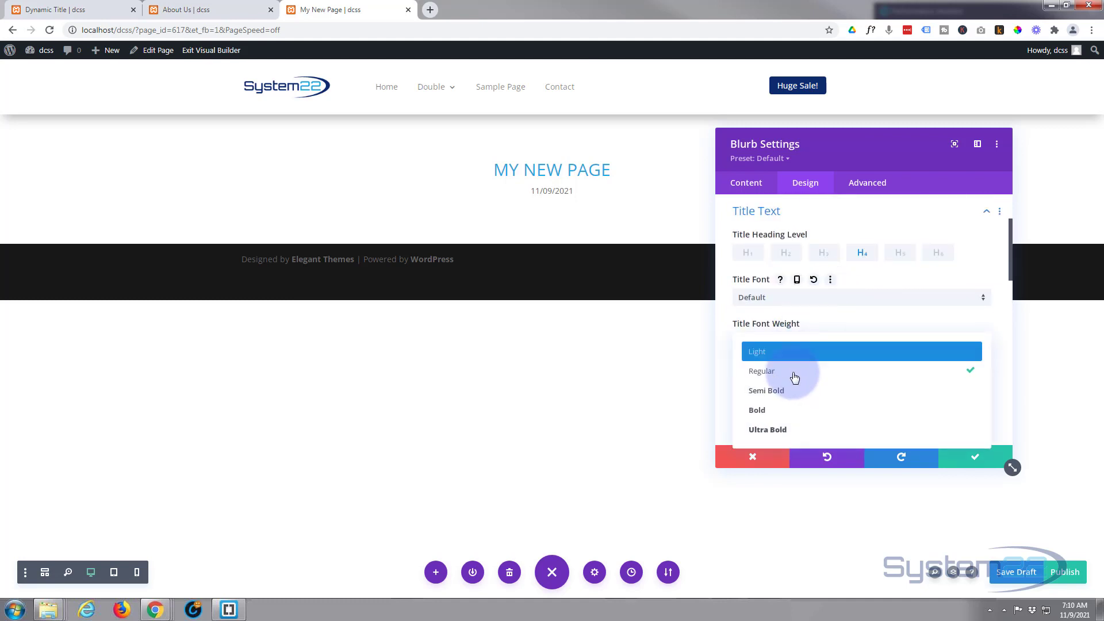
{"action": "left_click", "coordinate": [792, 415]}
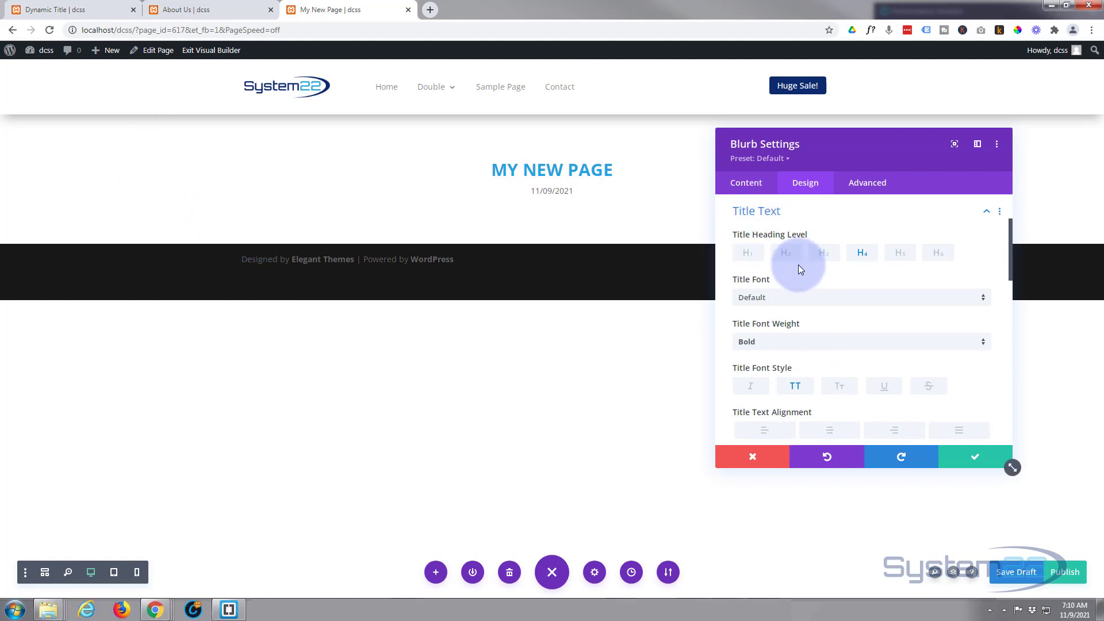
Give the blurb a black background color and lower its opacity to rgba(0,0,0,0.61)
{"action": "left_click", "coordinate": [747, 188]}
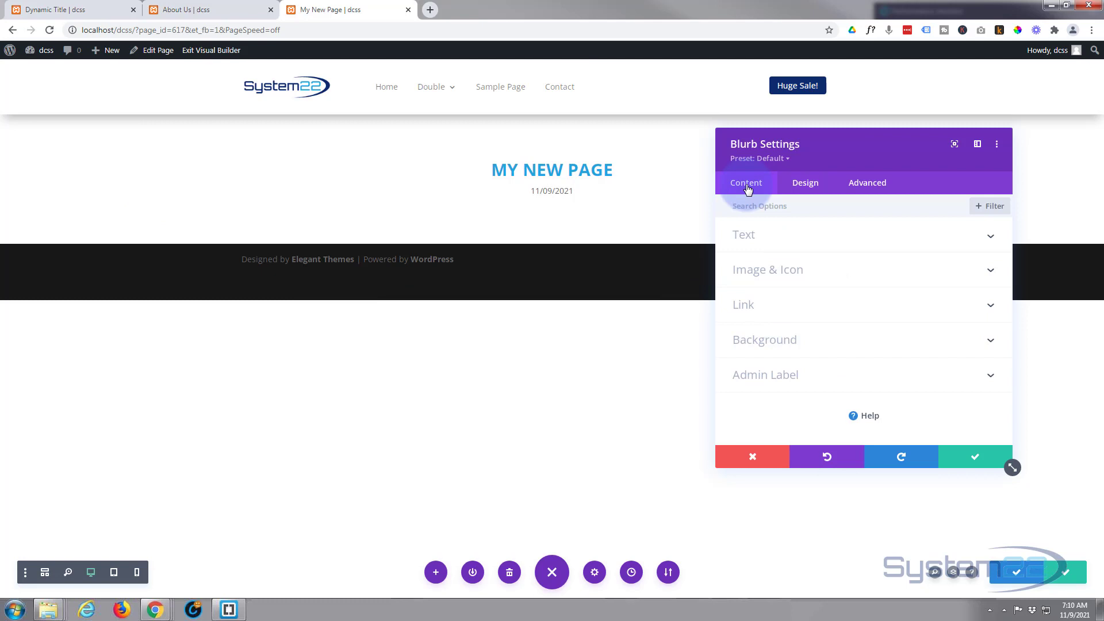
{"action": "left_click", "coordinate": [808, 342]}
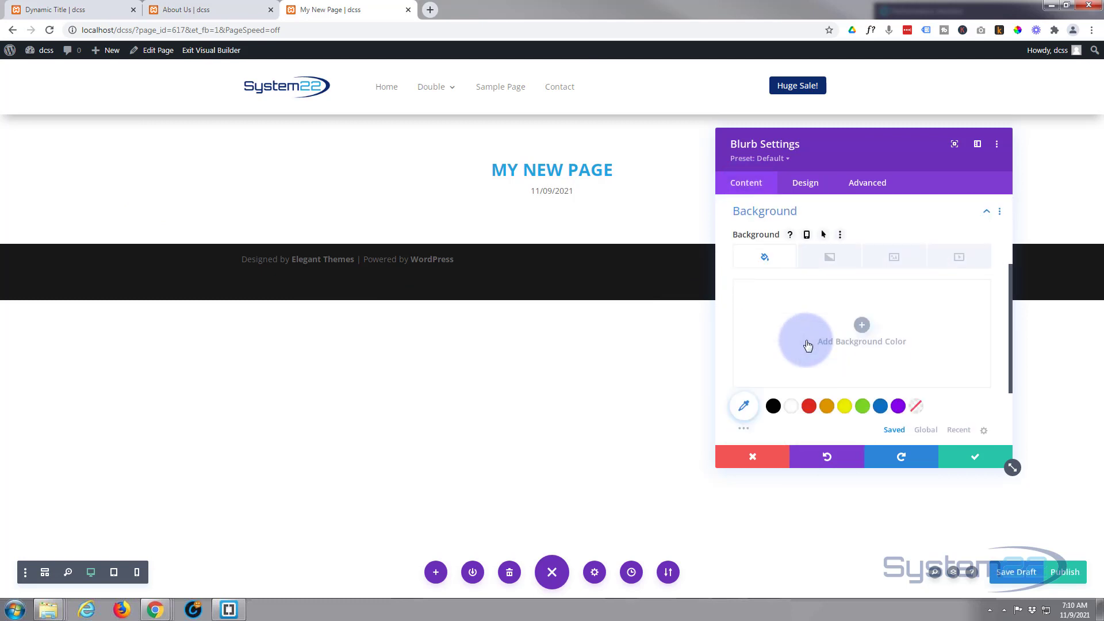
{"action": "scroll", "coordinate": [812, 340], "scroll_direction": "down", "scroll_amount": 1}
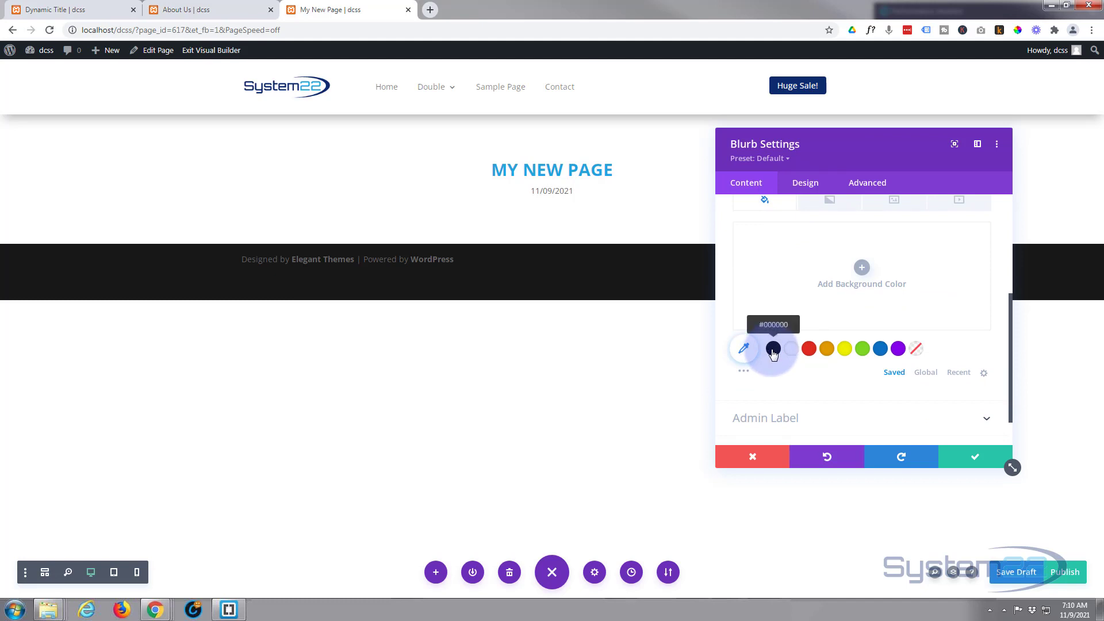
{"action": "left_click", "coordinate": [773, 350]}
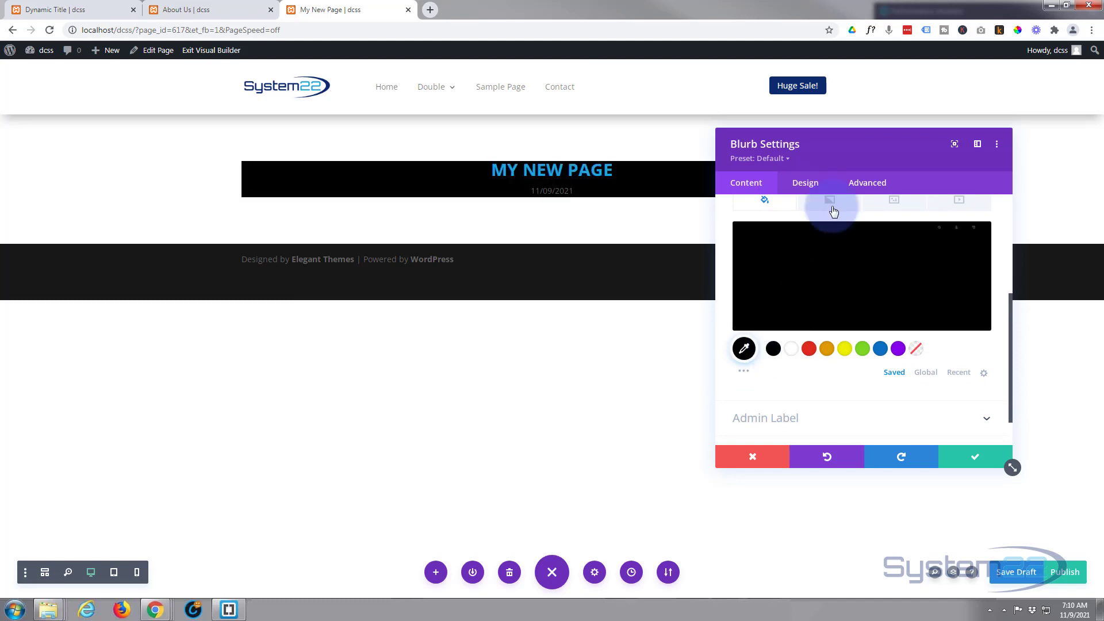
{"action": "left_click_drag", "start_coordinate": [845, 153], "coordinate": [897, 130]}
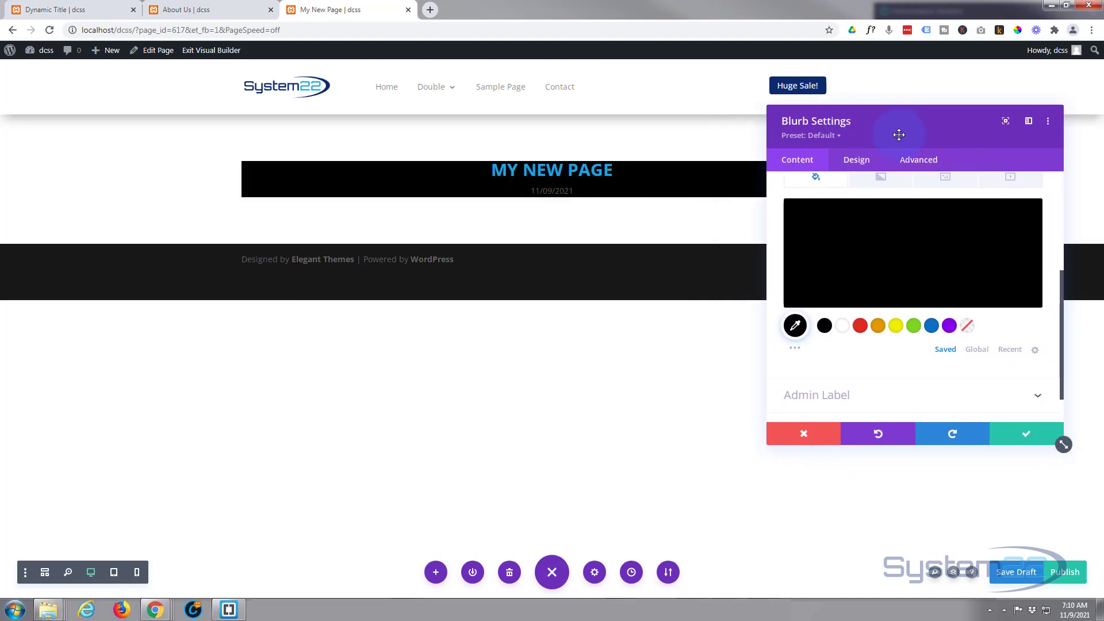
{"action": "left_click", "coordinate": [939, 256]}
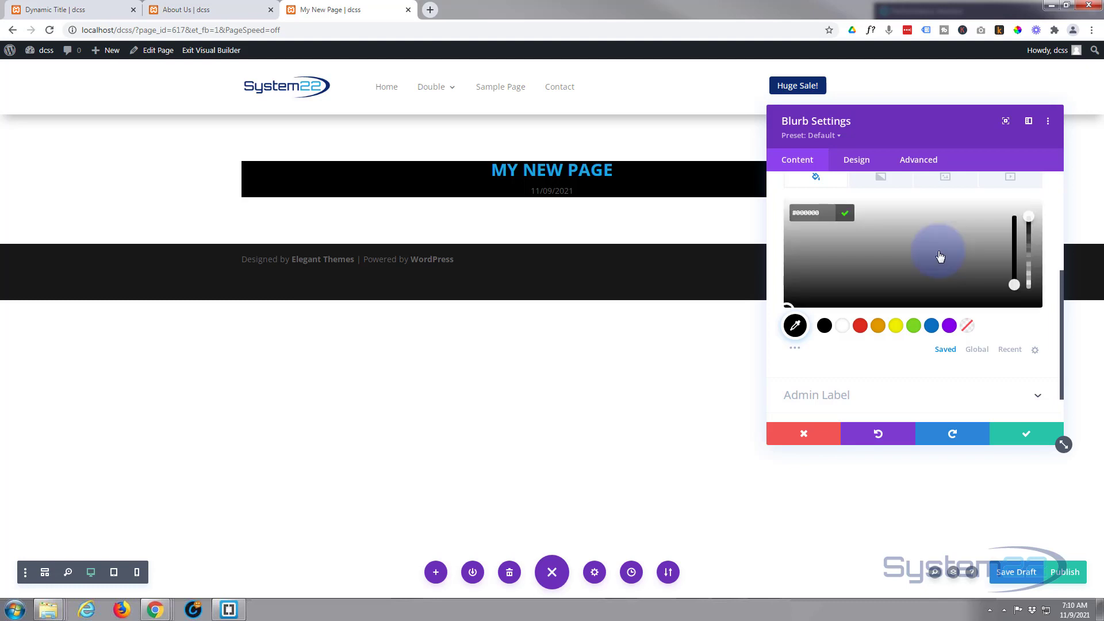
{"action": "left_click_drag", "start_coordinate": [1028, 217], "coordinate": [1030, 256]}
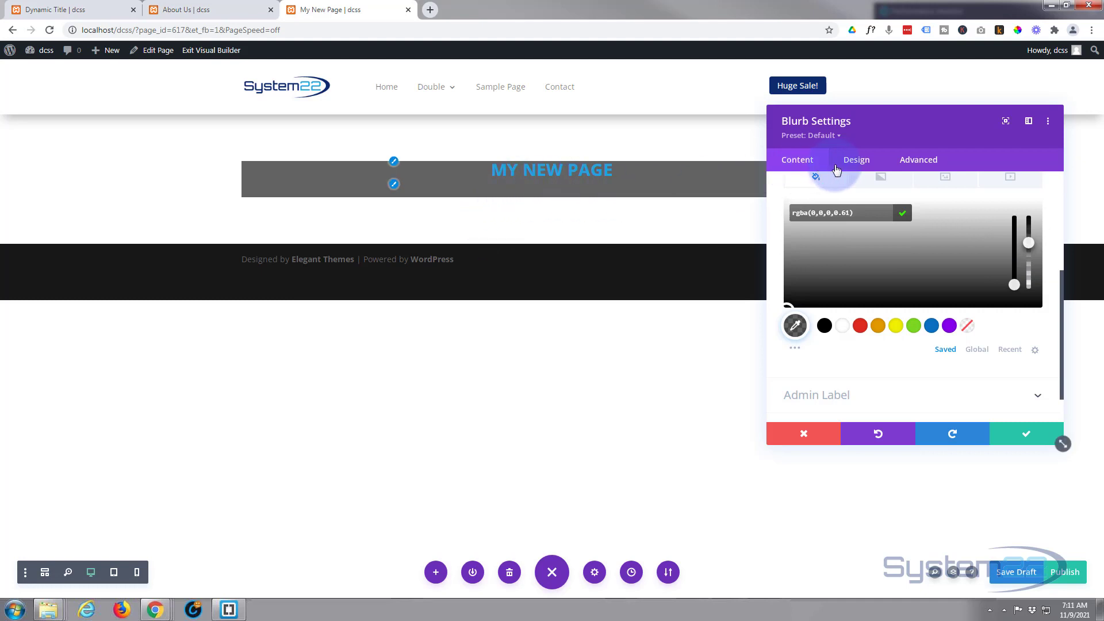
Set the blurb's body text color to white so the date stands out on the dark background
{"action": "left_click", "coordinate": [854, 164]}
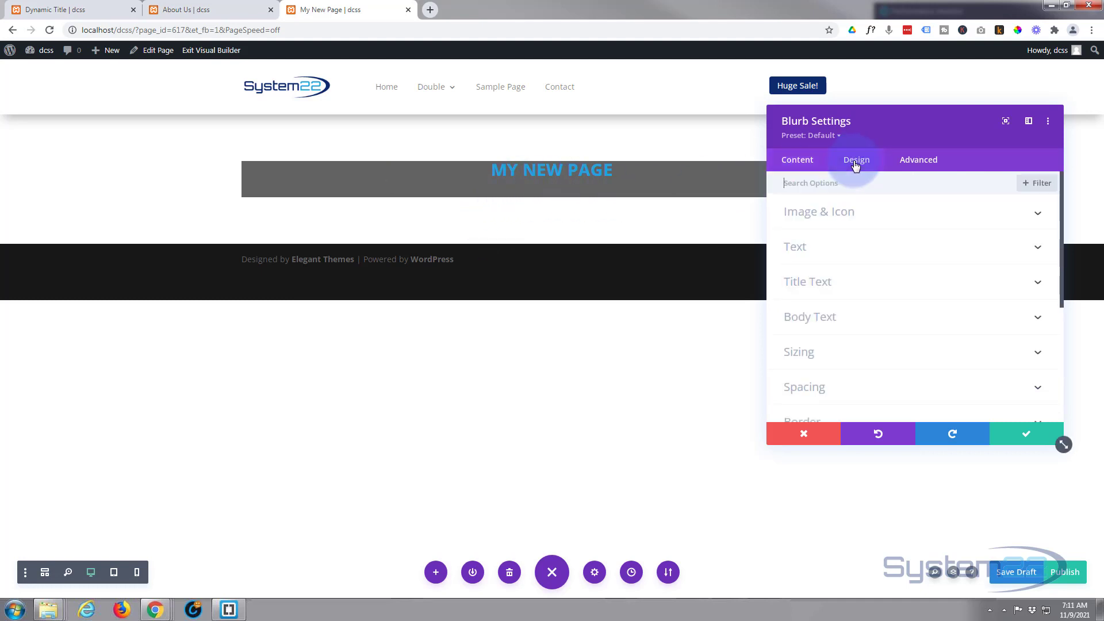
{"action": "left_click", "coordinate": [875, 319]}
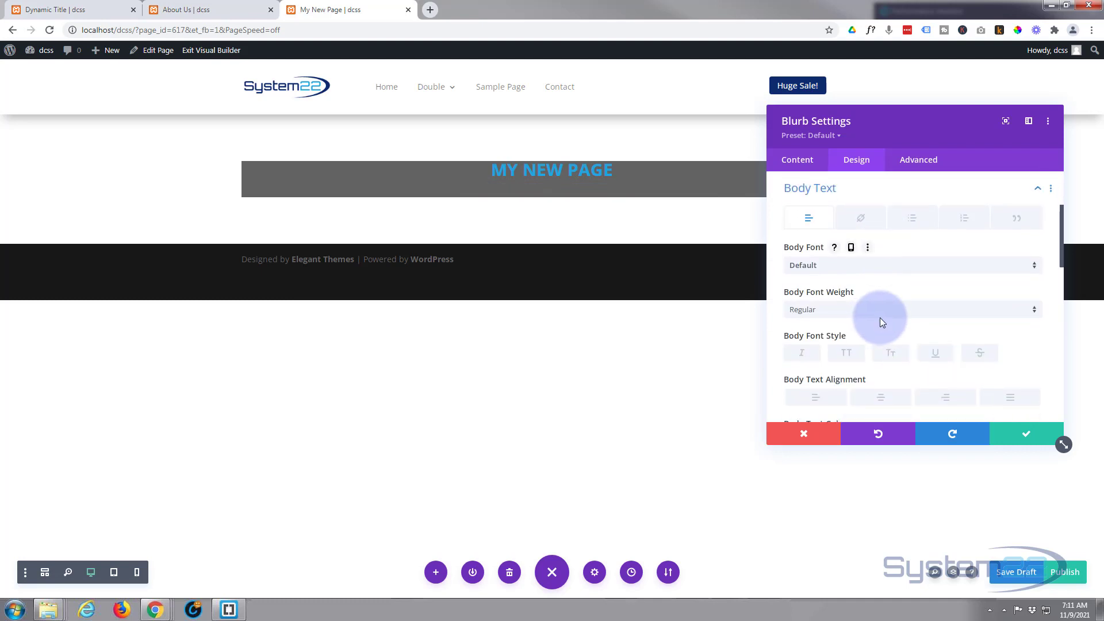
{"action": "scroll", "coordinate": [879, 317], "scroll_direction": "down", "scroll_amount": 2}
{"action": "left_click", "coordinate": [843, 338]}
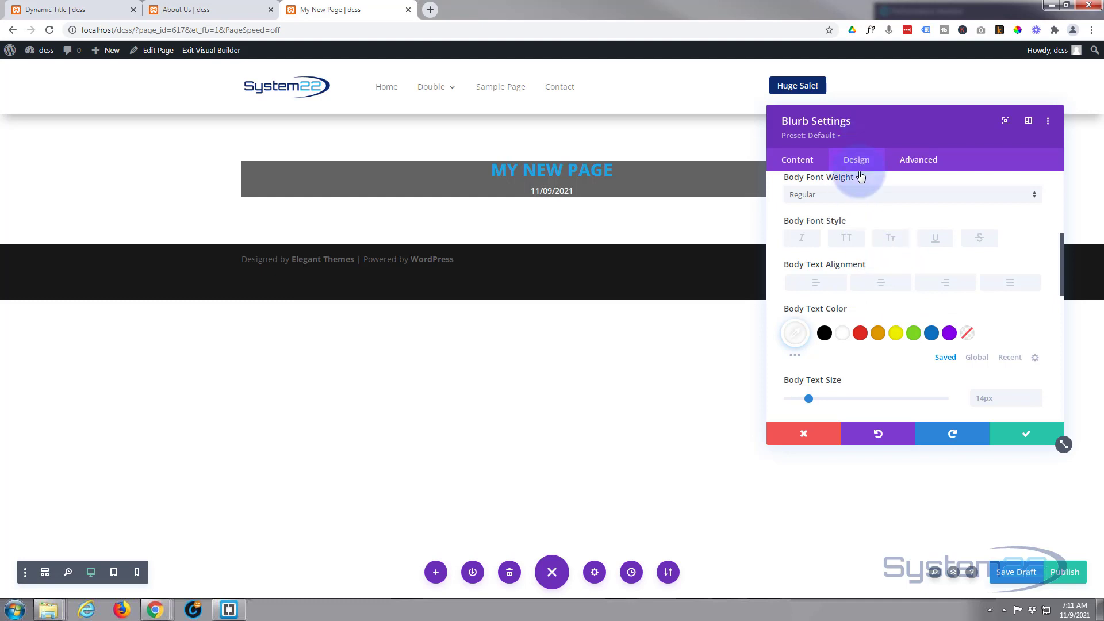
Set the blurb's top padding to 40px and link the bottom padding to match it
{"action": "scroll", "coordinate": [858, 179], "scroll_direction": "down", "scroll_amount": 4}
{"action": "scroll", "coordinate": [857, 181], "scroll_direction": "down", "scroll_amount": 5}
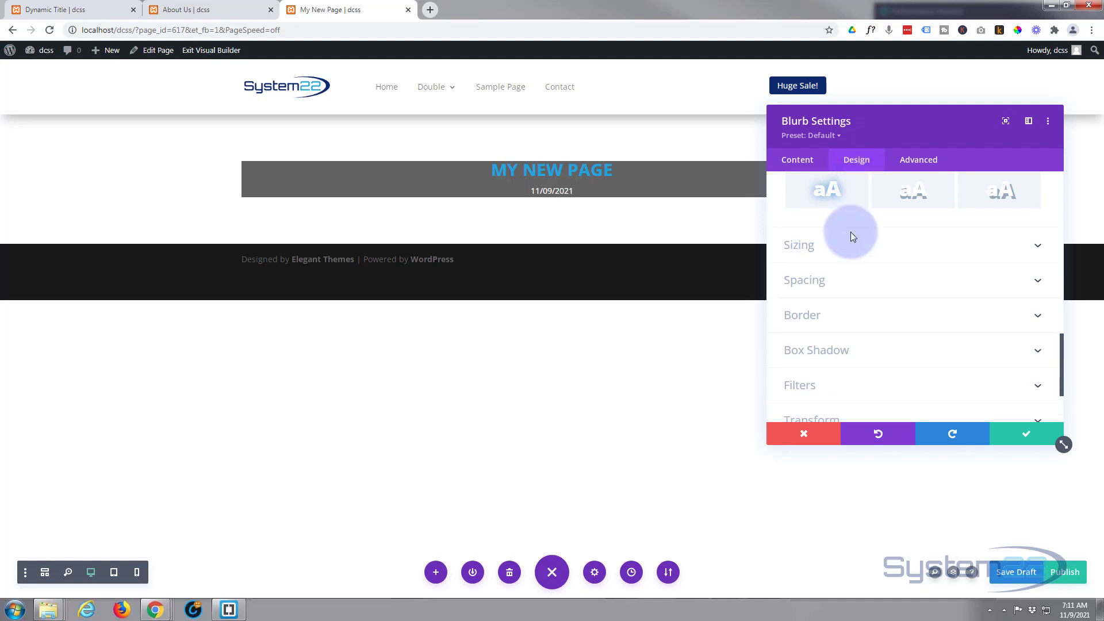
{"action": "left_click", "coordinate": [880, 283]}
{"action": "left_click", "coordinate": [795, 286]}
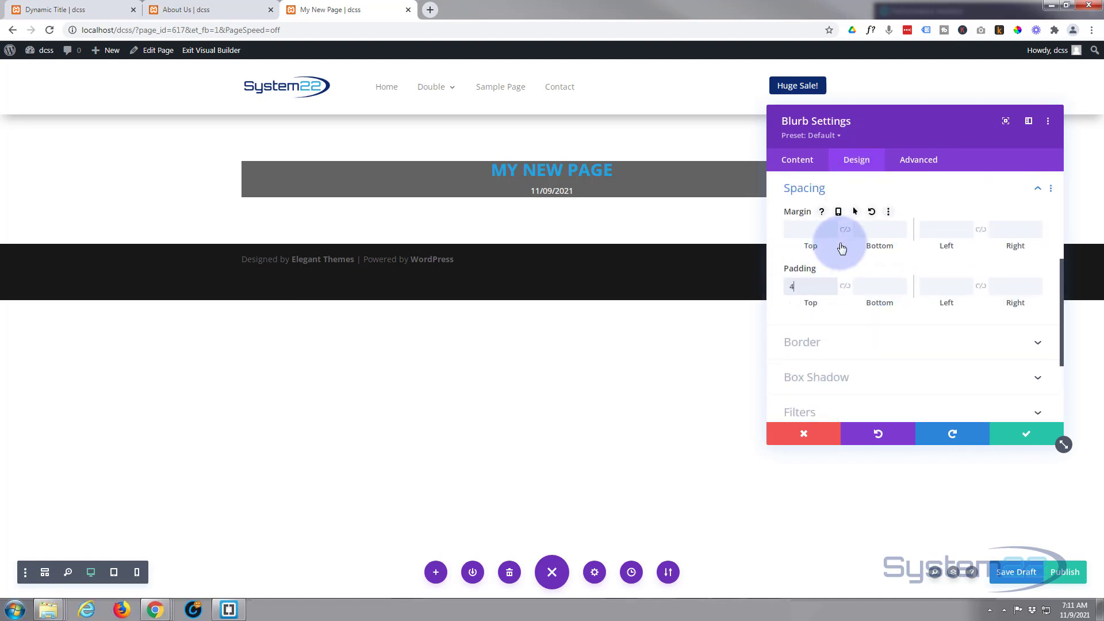
{"action": "type", "text": "40px"}
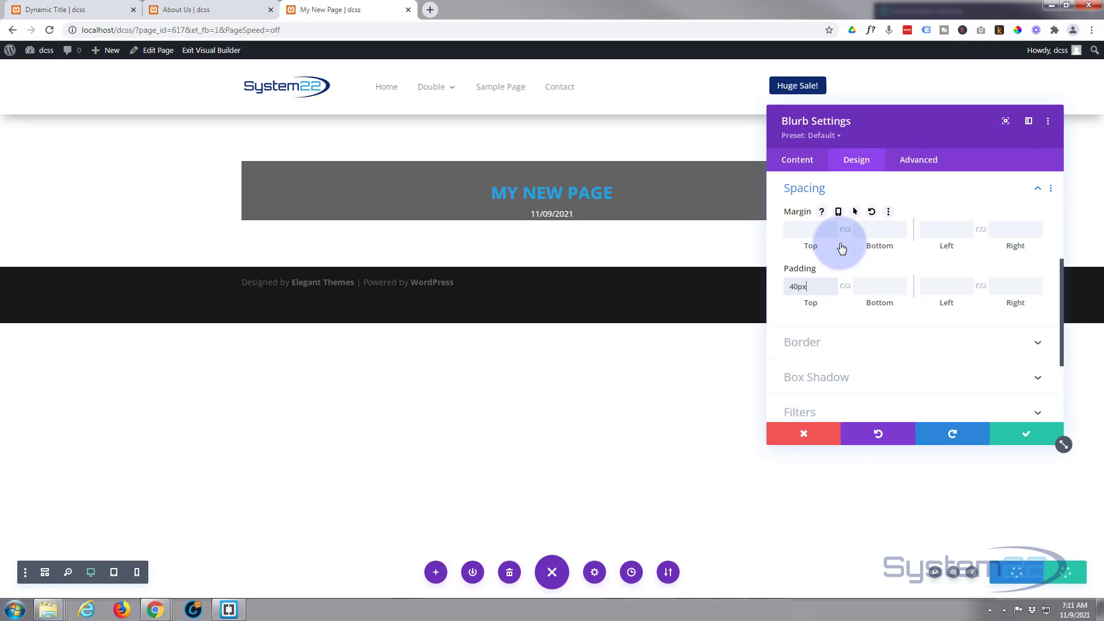
{"action": "left_click", "coordinate": [845, 286]}
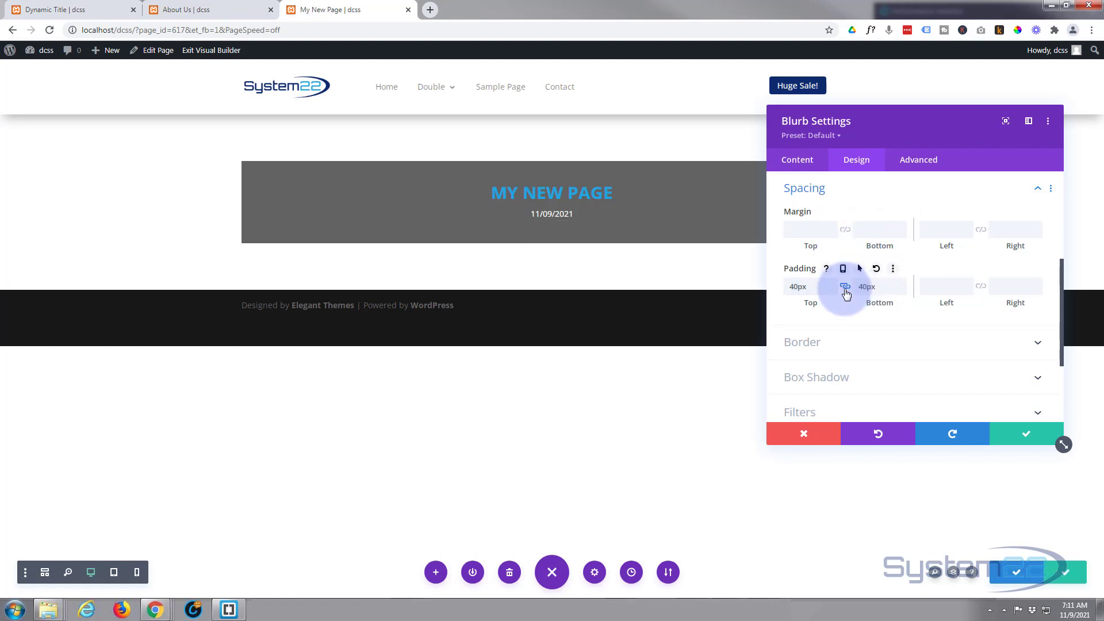
Reduce the blurb's linked top and bottom padding to 20px and move the settings window clear of the module
{"action": "left_click", "coordinate": [792, 285]}
{"action": "left_click_drag", "start_coordinate": [791, 286], "coordinate": [794, 286]}
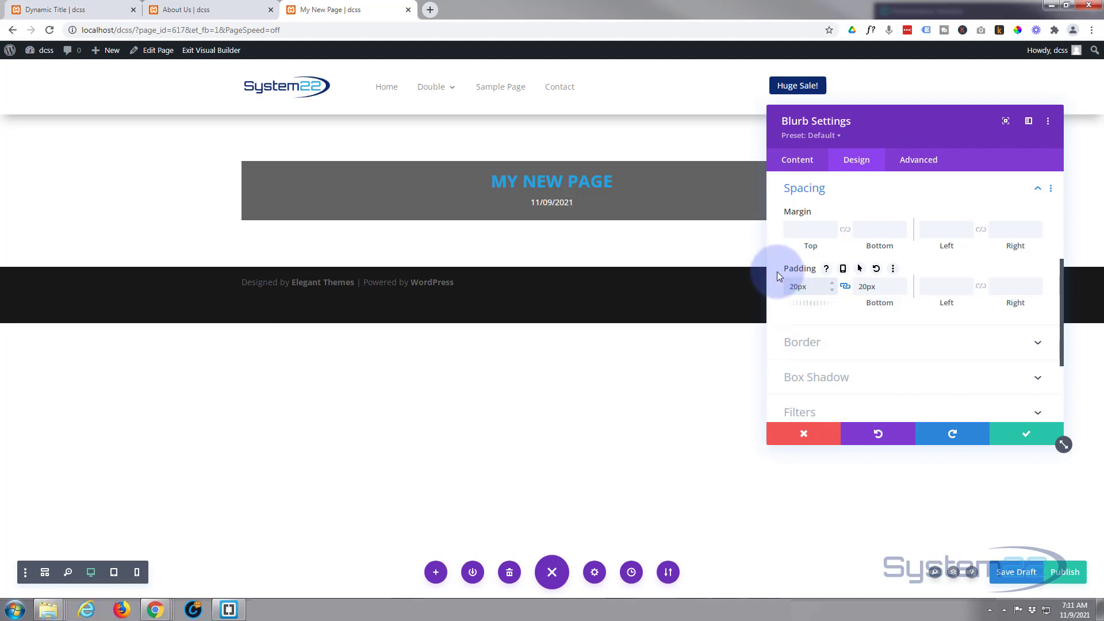
{"action": "left_click_drag", "start_coordinate": [868, 138], "coordinate": [757, 269]}
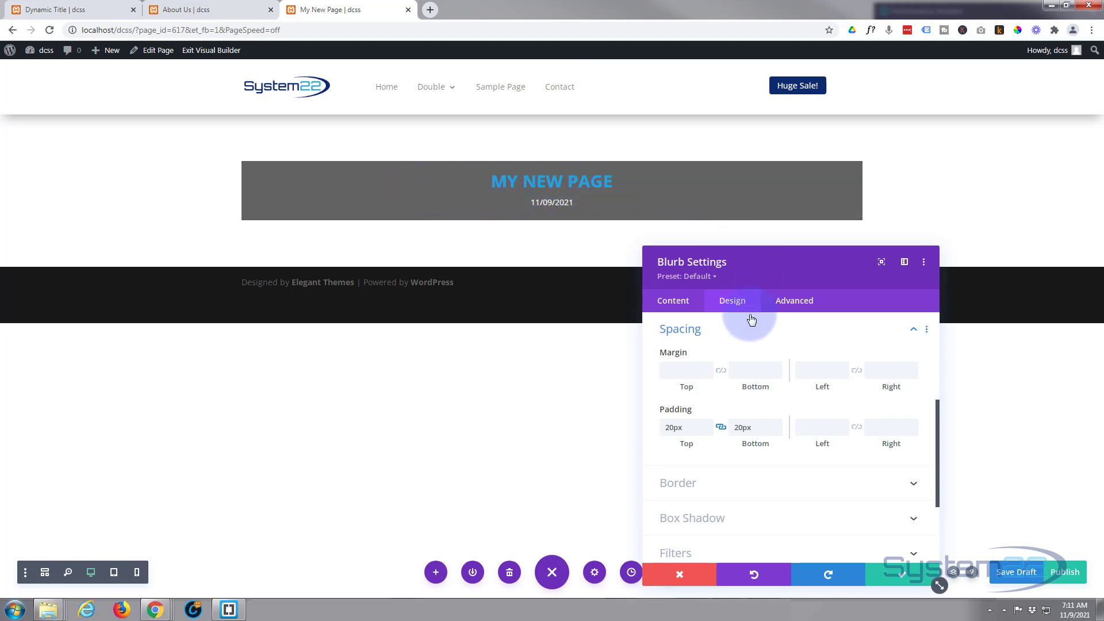
Set the blurb module's width to 50% in its sizing settings
{"action": "left_click", "coordinate": [730, 337]}
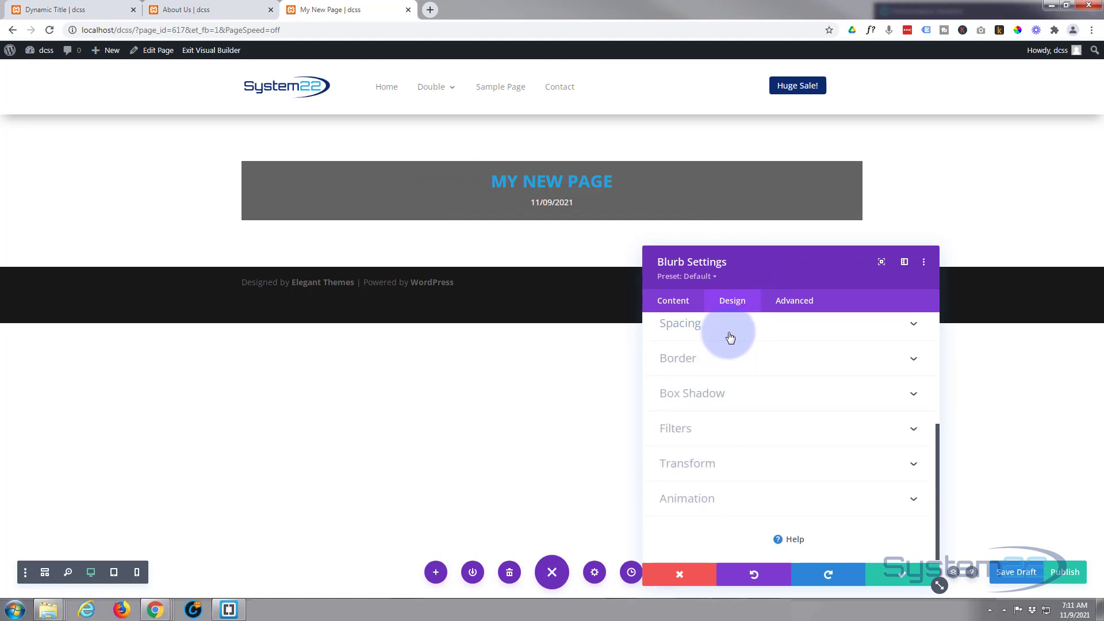
{"action": "scroll", "coordinate": [729, 357], "scroll_direction": "up", "scroll_amount": 1}
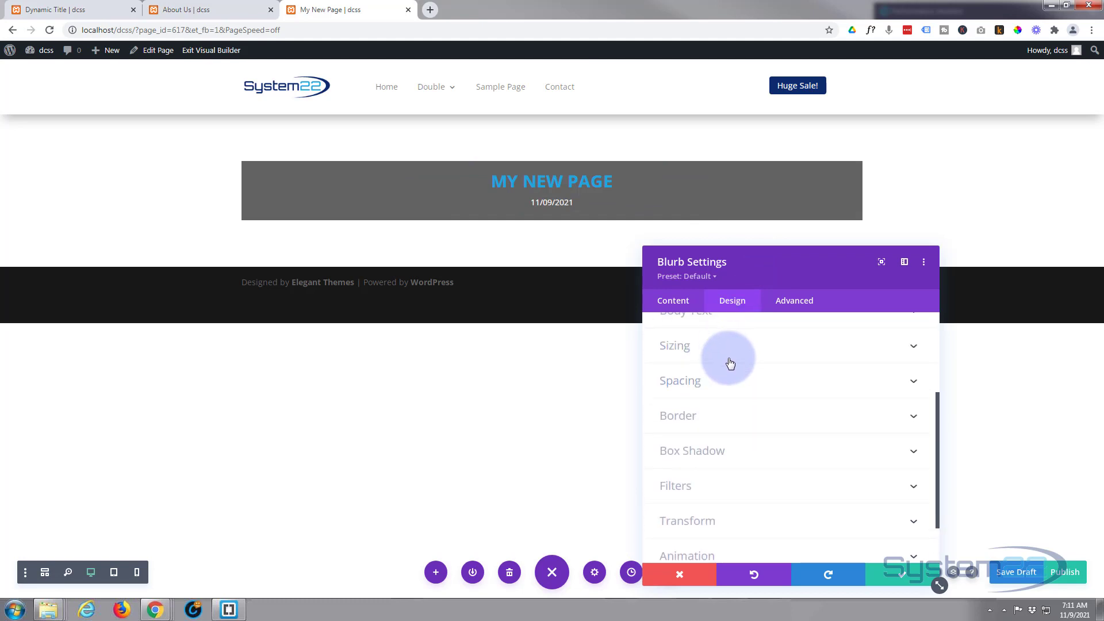
{"action": "left_click", "coordinate": [758, 351]}
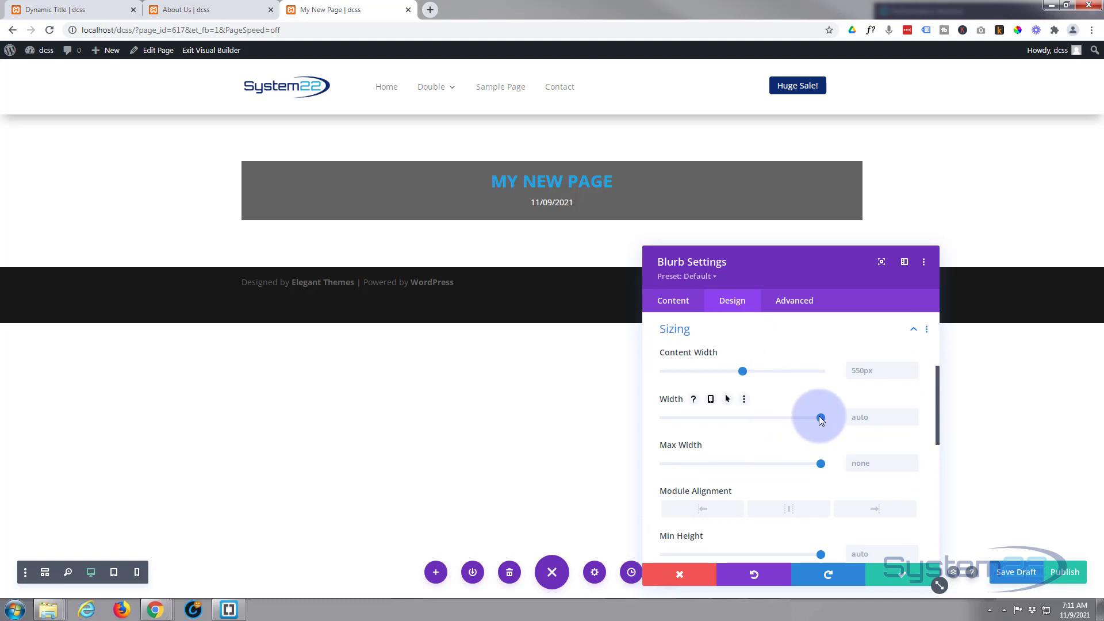
{"action": "left_click_drag", "start_coordinate": [819, 416], "coordinate": [746, 422]}
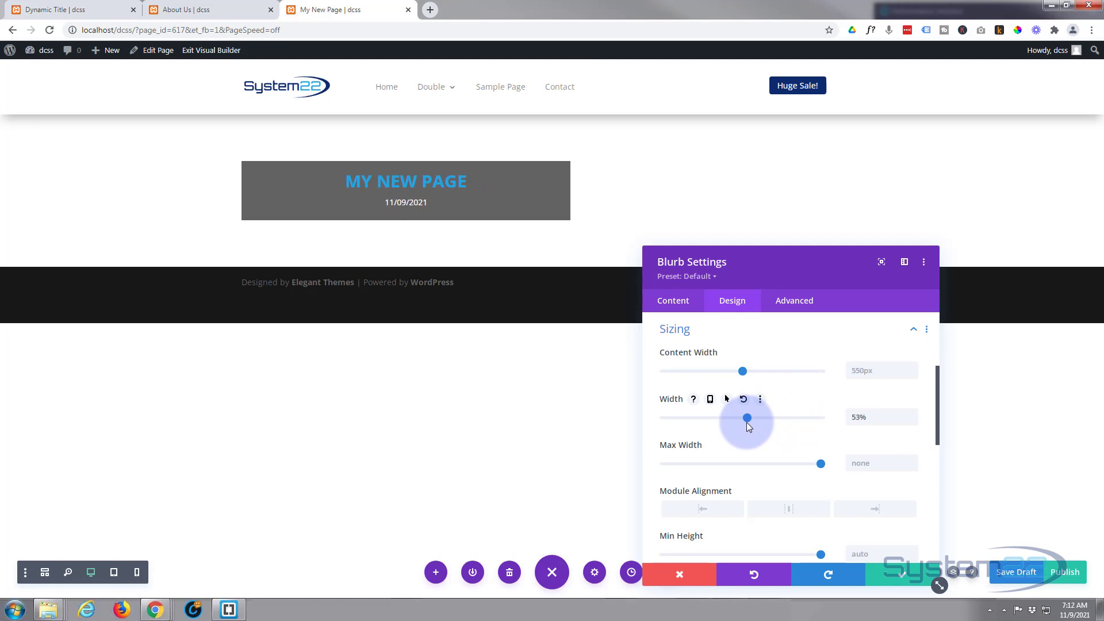
{"action": "scroll", "coordinate": [823, 372], "scroll_direction": "down", "scroll_amount": 1}
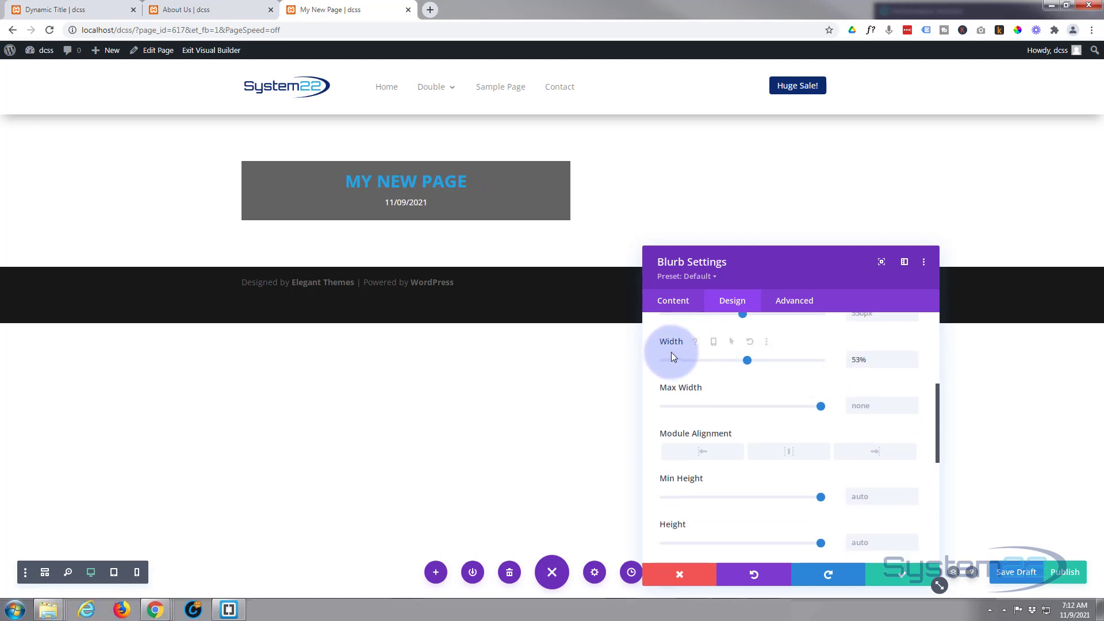
{"action": "left_click", "coordinate": [912, 364]}
{"action": "left_click", "coordinate": [912, 364]}
{"action": "left_click", "coordinate": [912, 364]}
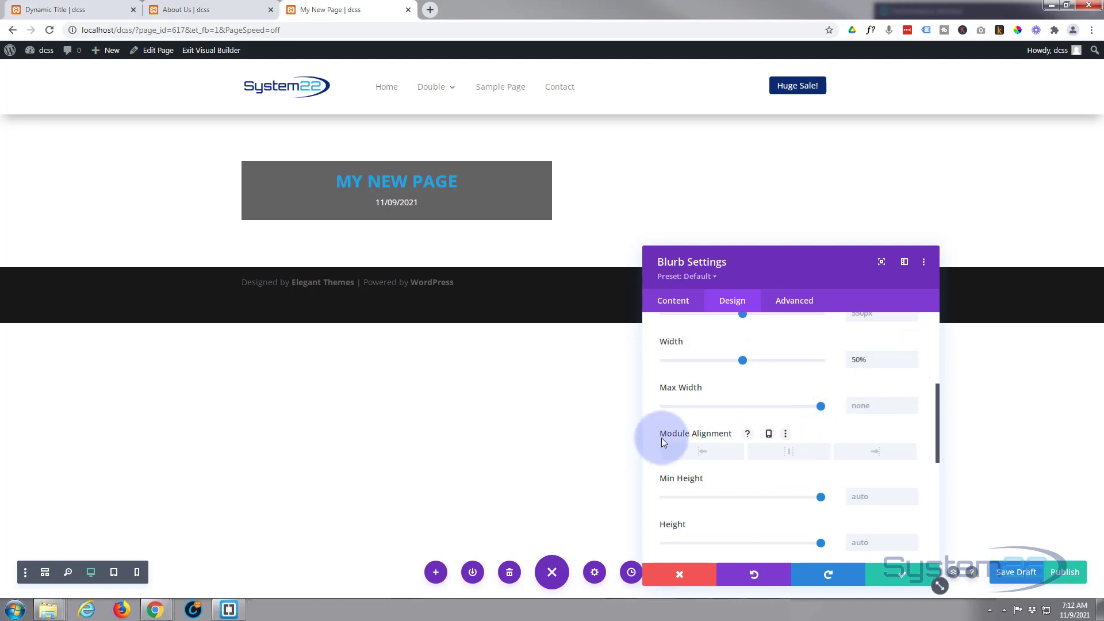
Center-align the blurb module and round all four of its corners to 8px
{"action": "left_click", "coordinate": [788, 453]}
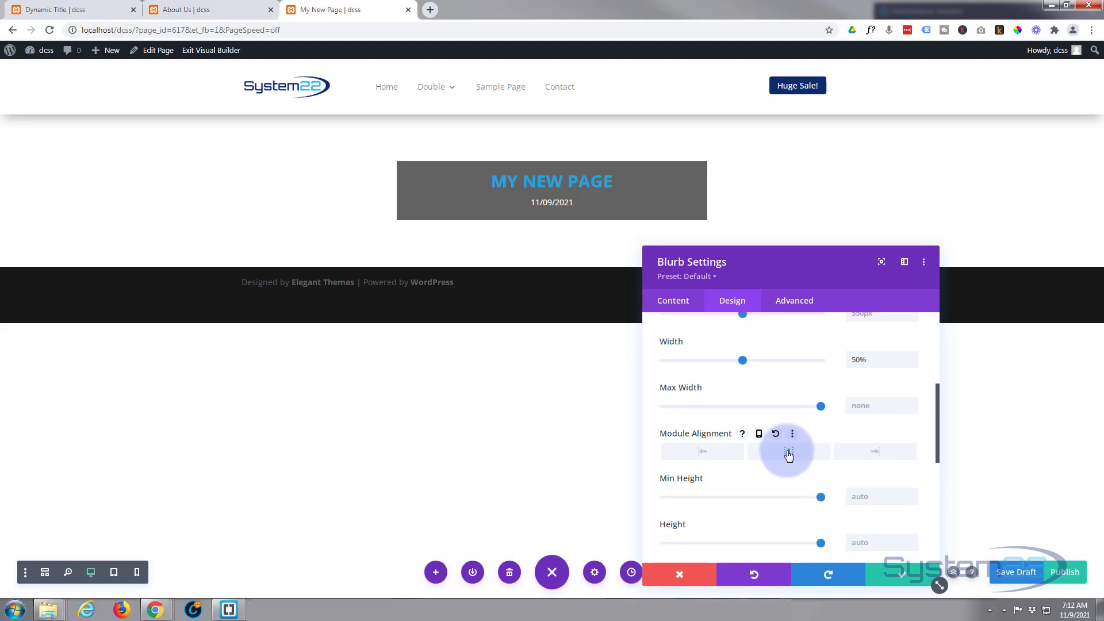
{"action": "scroll", "coordinate": [748, 413], "scroll_direction": "down", "scroll_amount": 4}
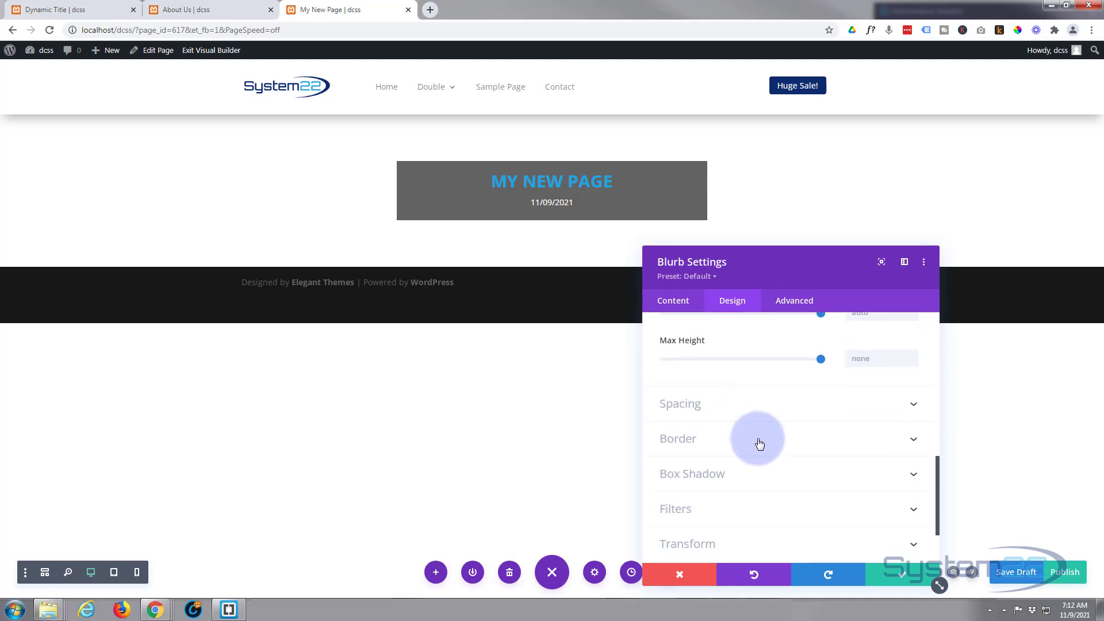
{"action": "left_click", "coordinate": [757, 442]}
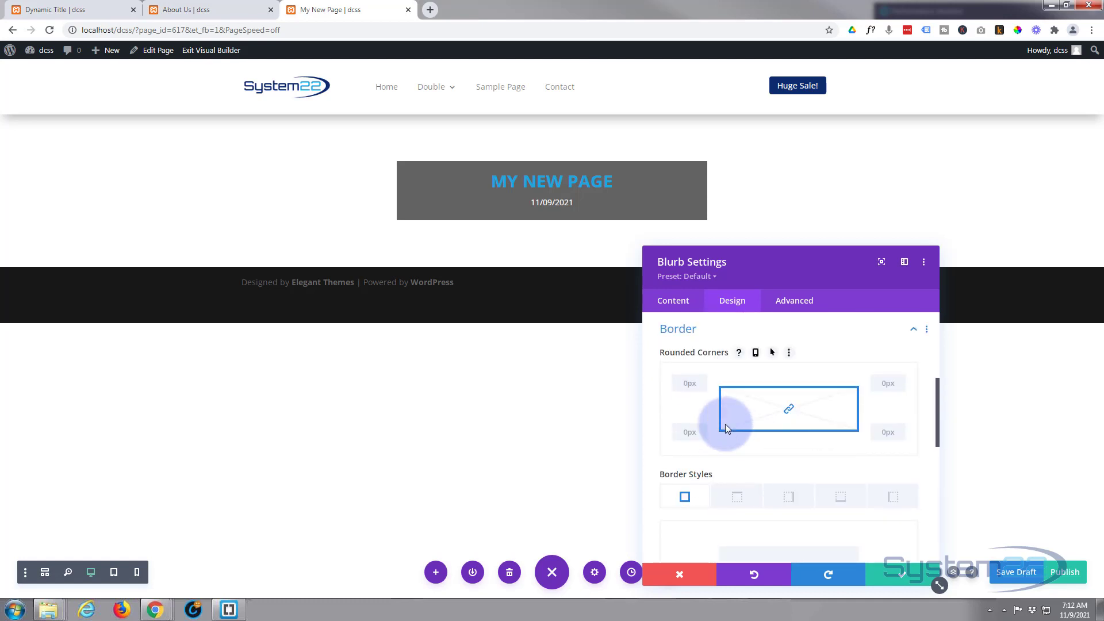
{"action": "left_click", "coordinate": [690, 386]}
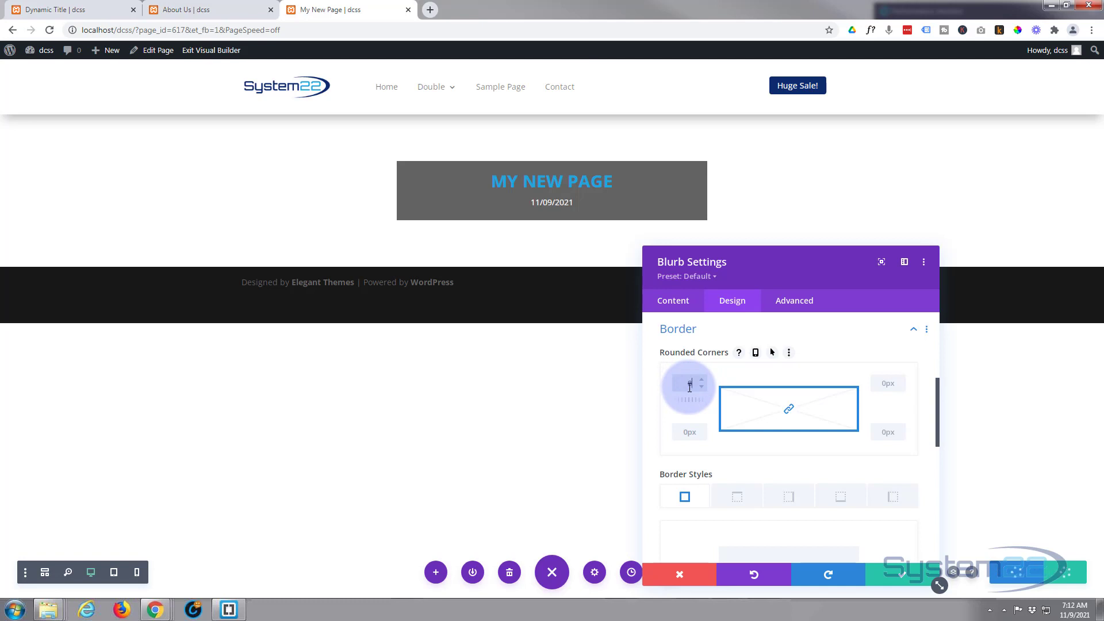
{"action": "type", "text": "8"}
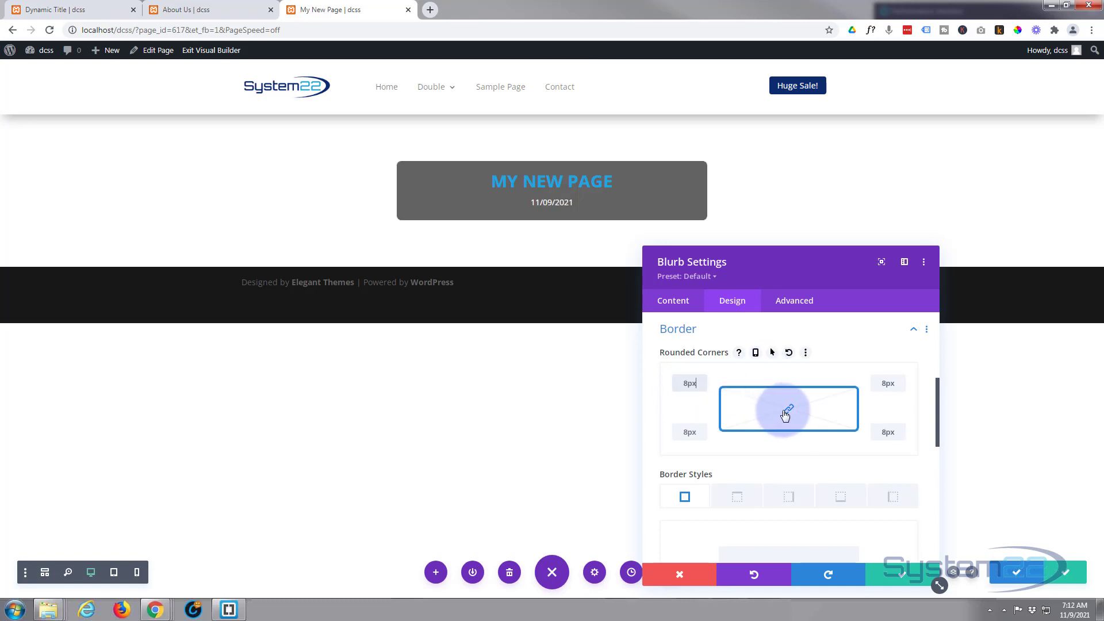
{"action": "left_click", "coordinate": [707, 386]}
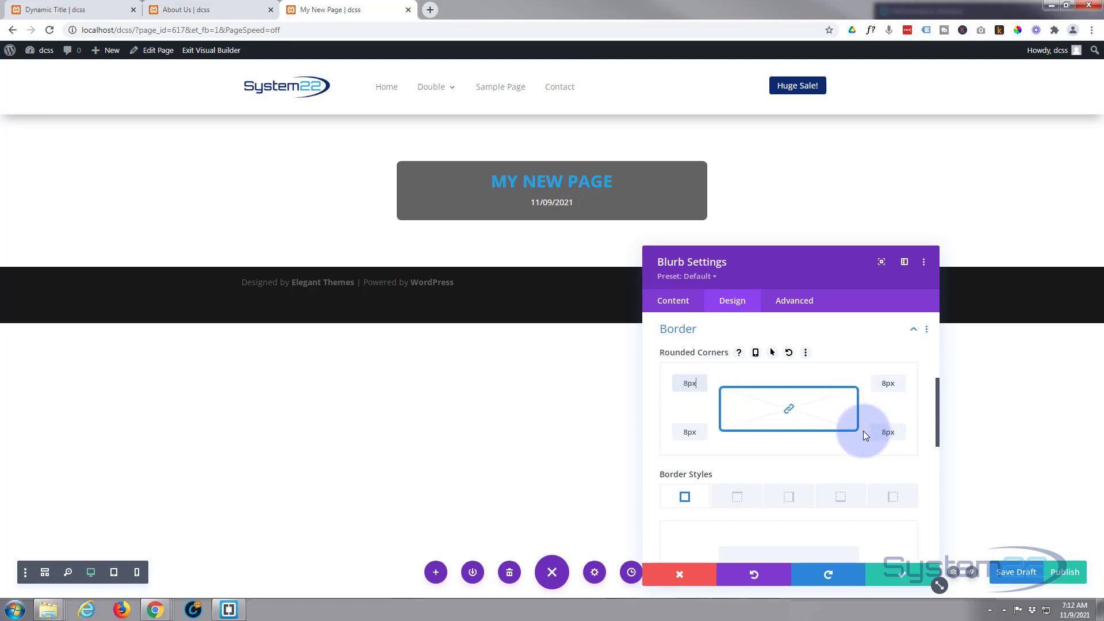
Give the blurb a 2px border on all sides in color #1da6e0 and save the module settings
{"action": "scroll", "coordinate": [806, 334], "scroll_direction": "down", "scroll_amount": 1}
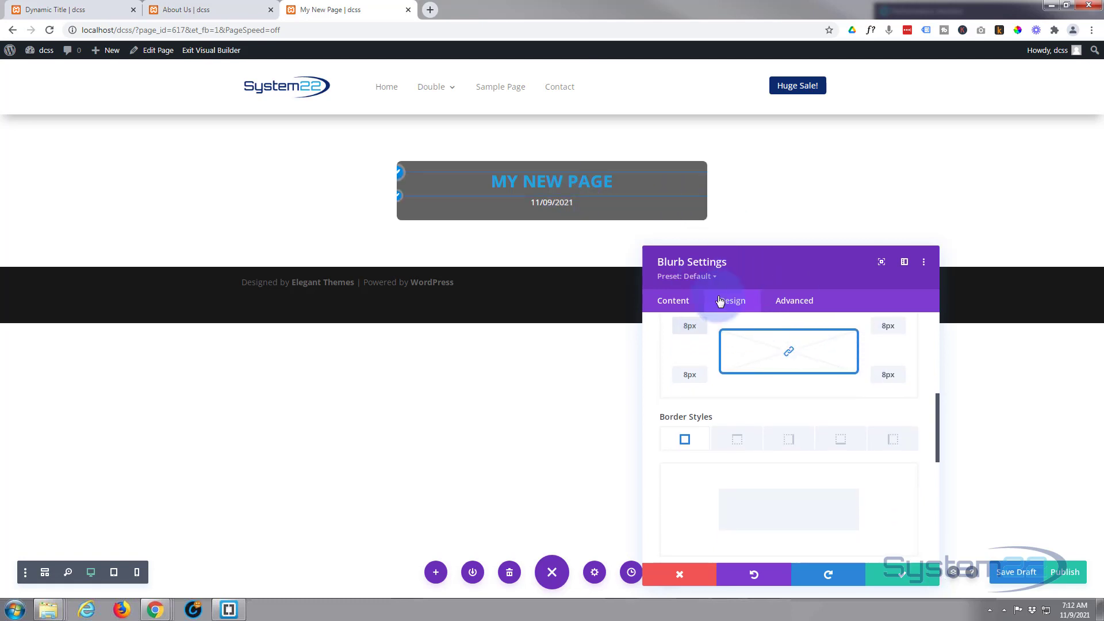
{"action": "scroll", "coordinate": [755, 384], "scroll_direction": "down", "scroll_amount": 2}
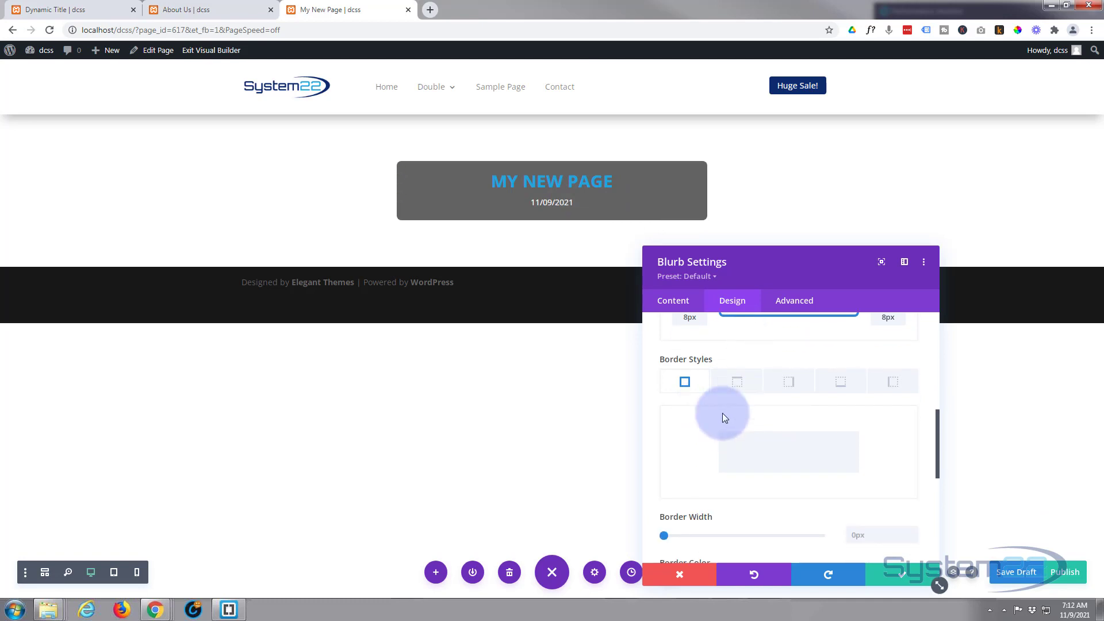
{"action": "double_click", "coordinate": [913, 474]}
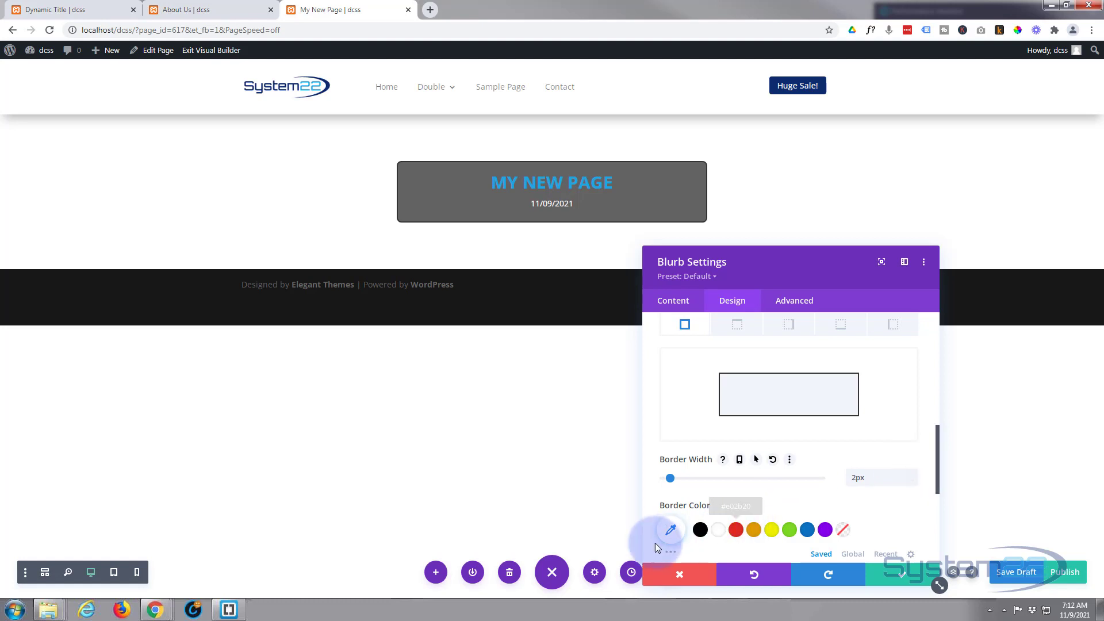
{"action": "left_click", "coordinate": [670, 529]}
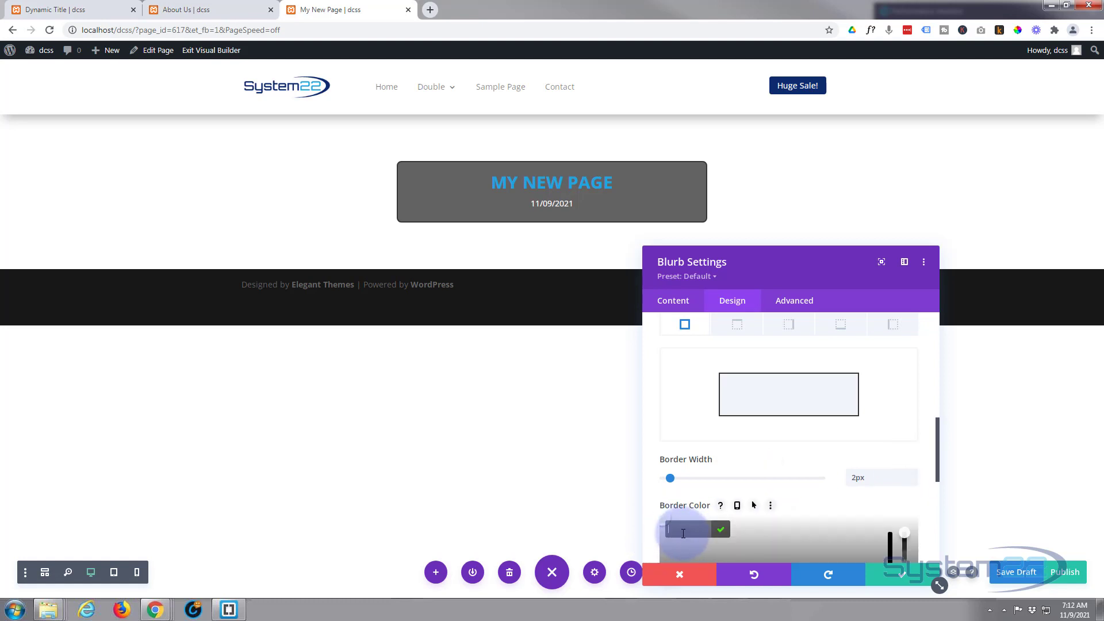
{"action": "type", "text": "#1da6e0"}
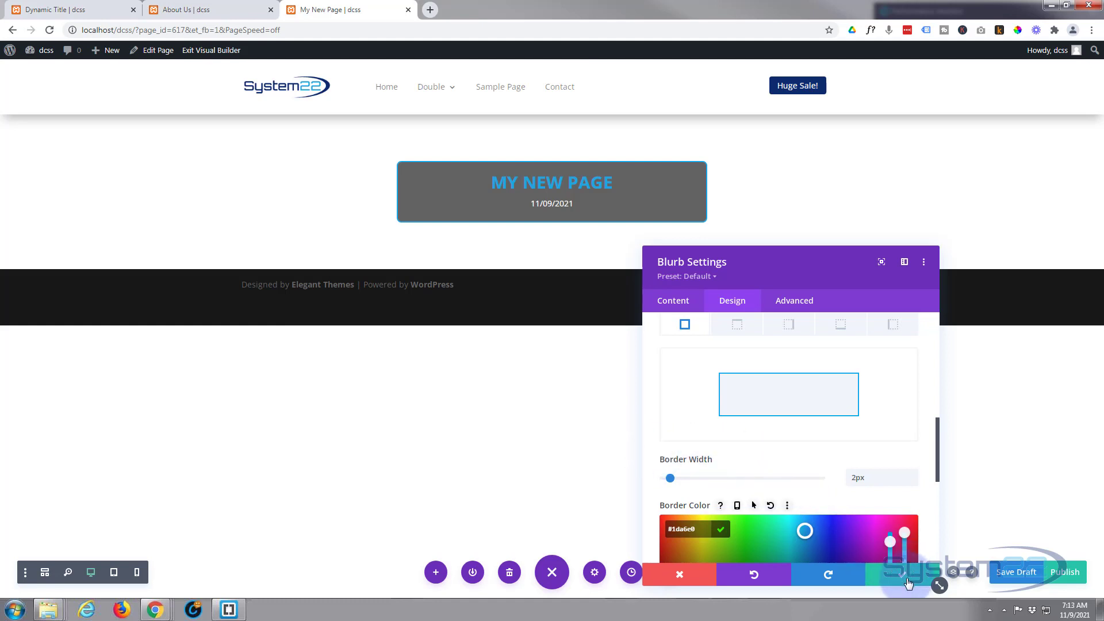
{"action": "left_click", "coordinate": [907, 584]}
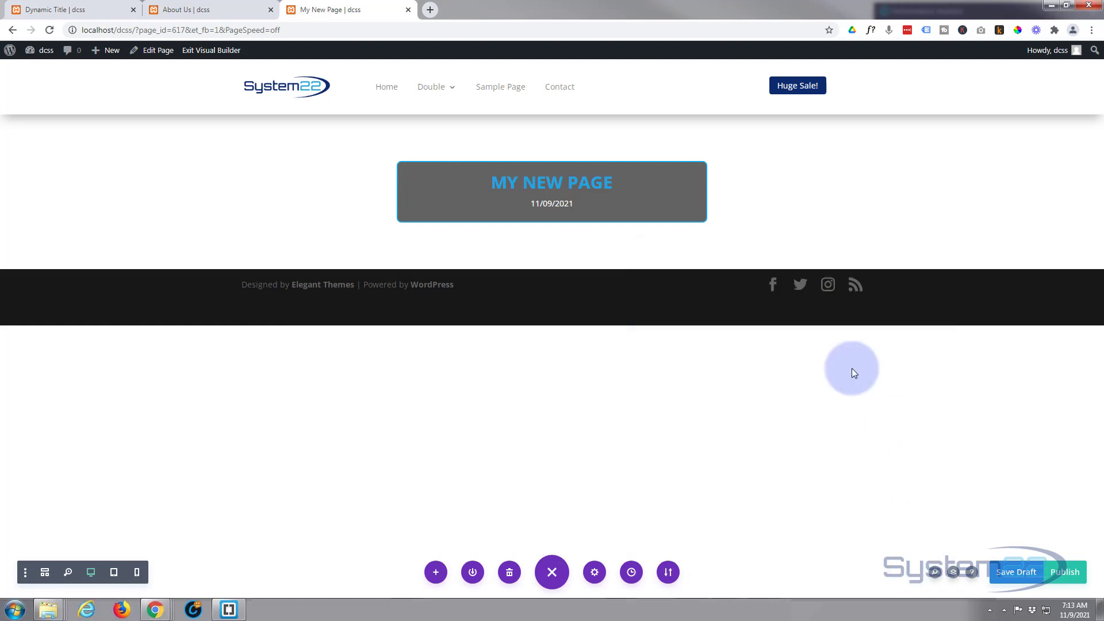
Set the foggy city skyline photo from the media library as the section's background image and save the section settings
{"action": "mouse_move", "coordinate": [93, 214]}
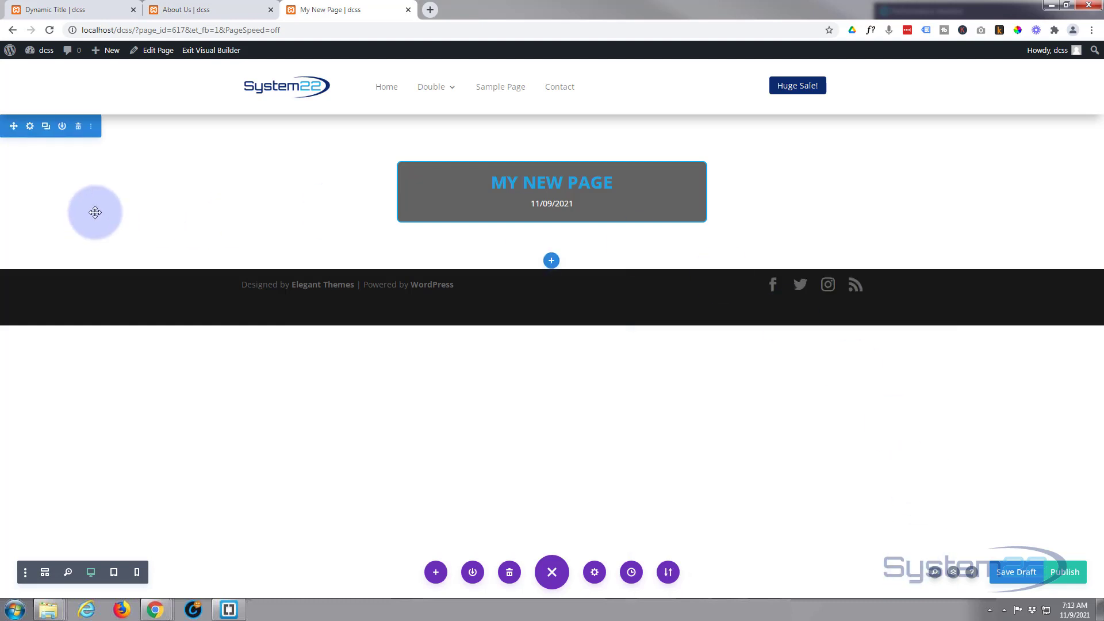
{"action": "left_click", "coordinate": [30, 127]}
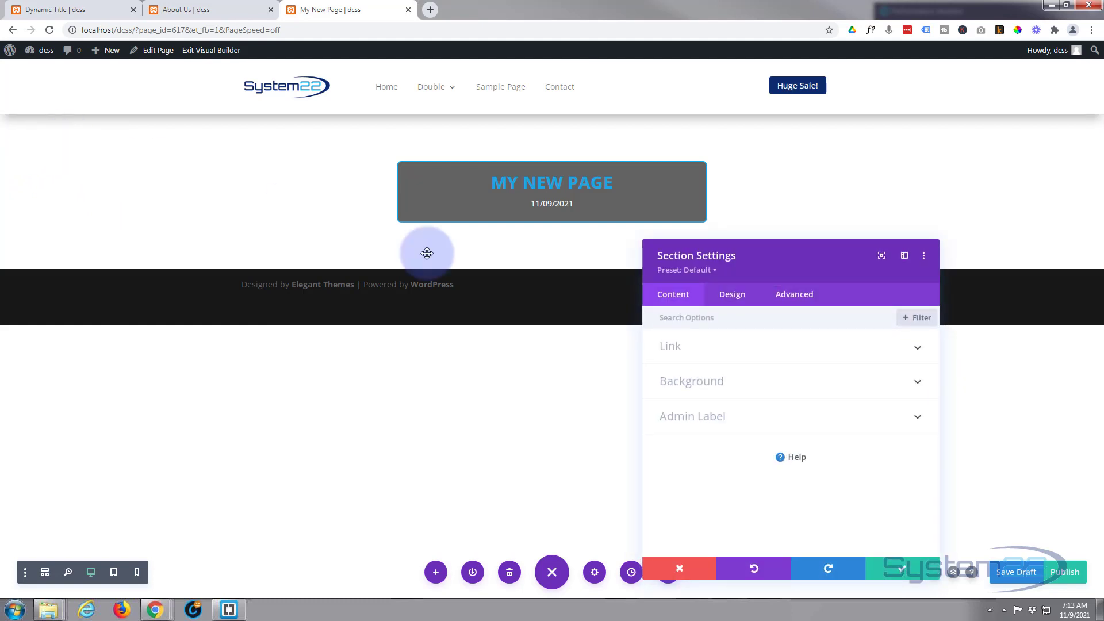
{"action": "left_click", "coordinate": [748, 390]}
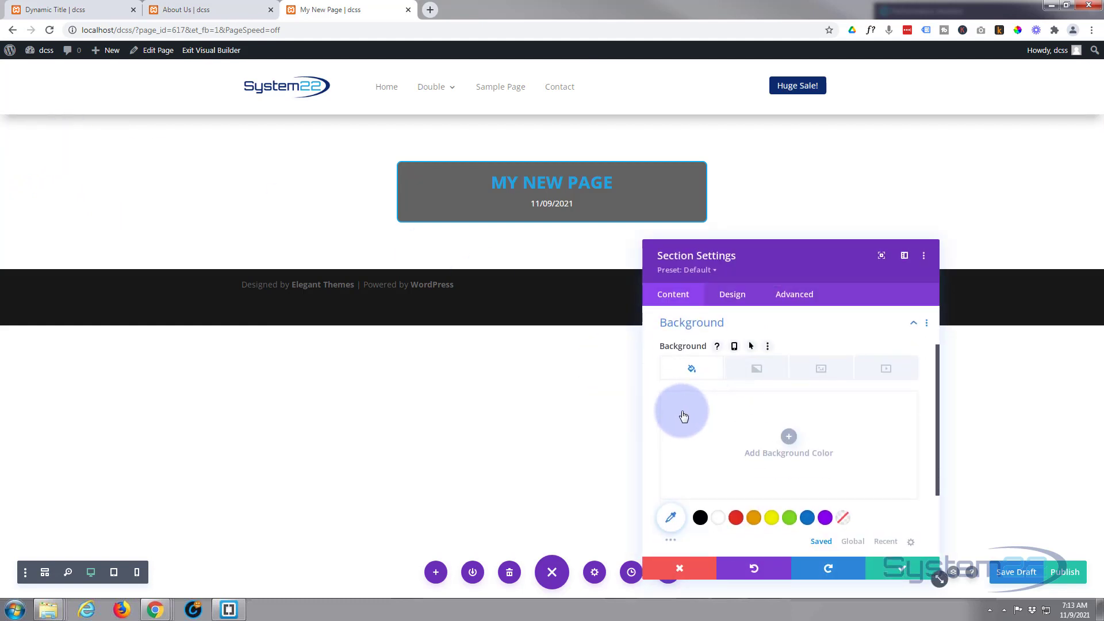
{"action": "left_click", "coordinate": [819, 374]}
{"action": "left_click", "coordinate": [794, 446]}
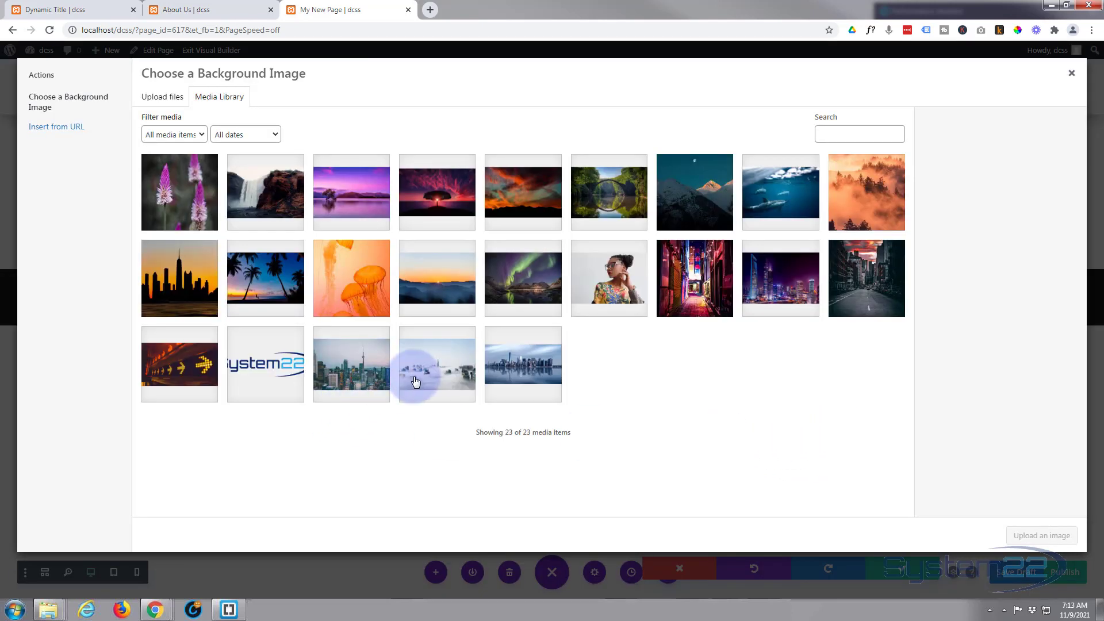
{"action": "left_click", "coordinate": [431, 370]}
{"action": "left_click", "coordinate": [1023, 541]}
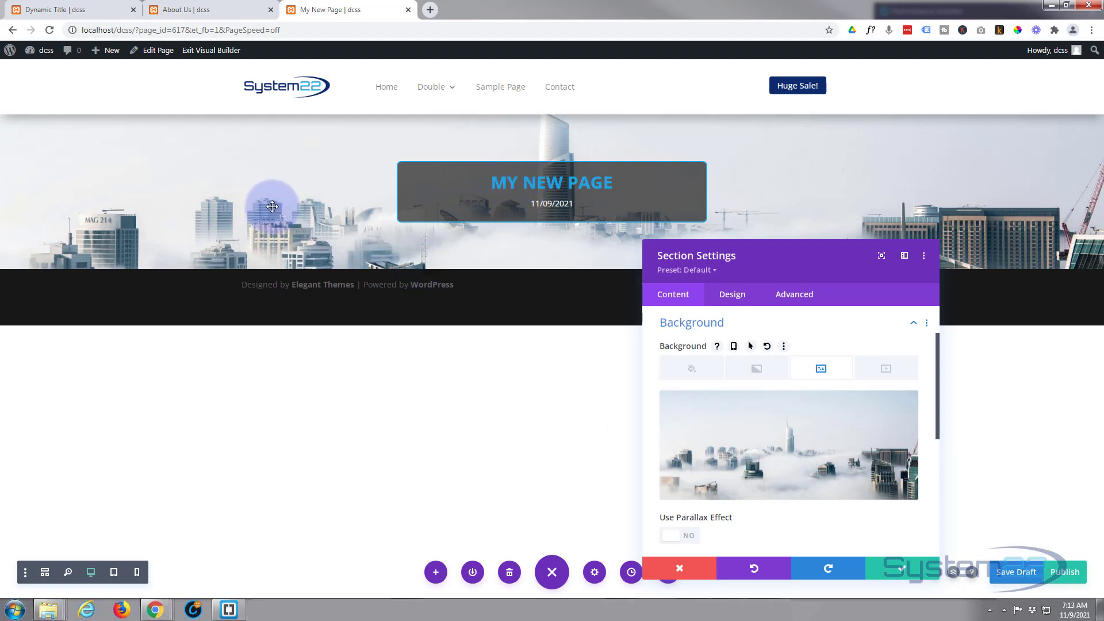
{"action": "left_click", "coordinate": [894, 569]}
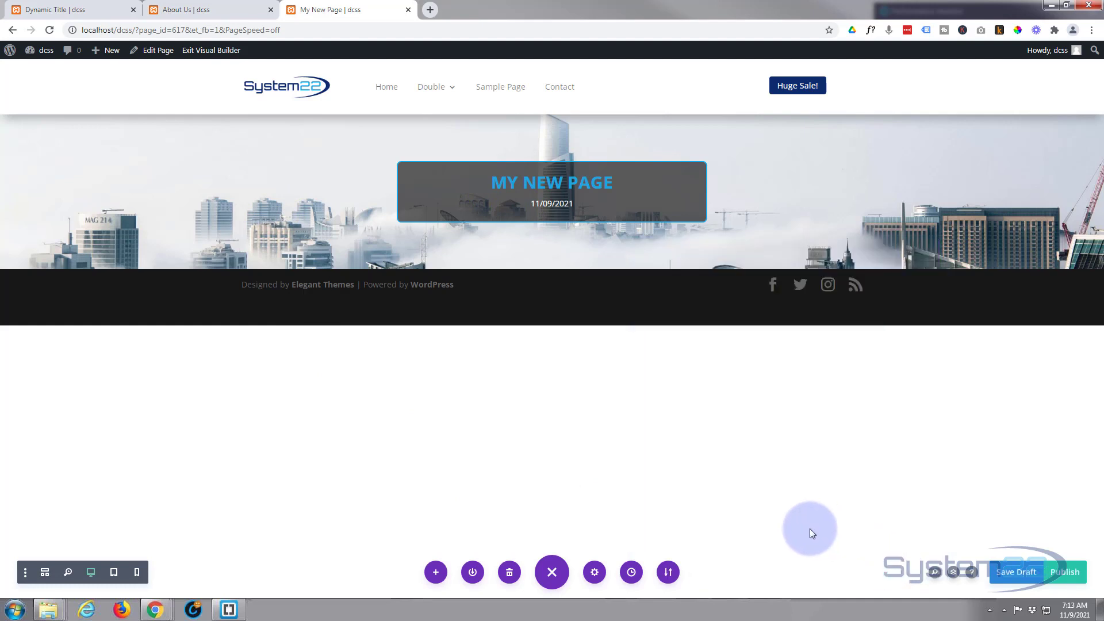
Save the whole section to the Divi Library under the layout name "Dynamic Header Section"
{"action": "mouse_move", "coordinate": [12, 141]}
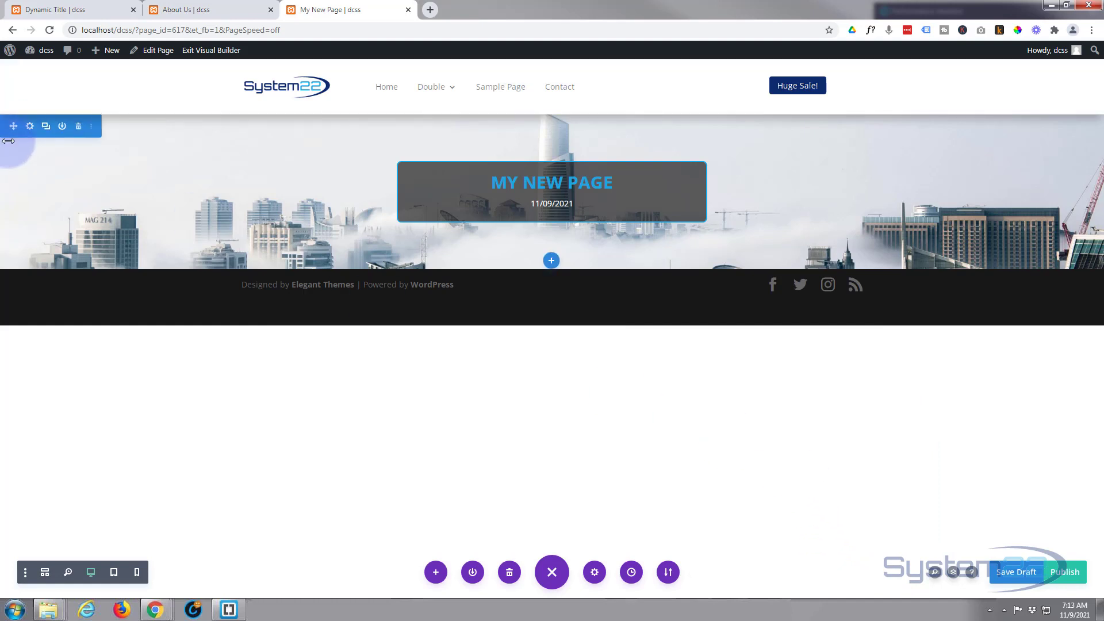
{"action": "left_click", "coordinate": [62, 127]}
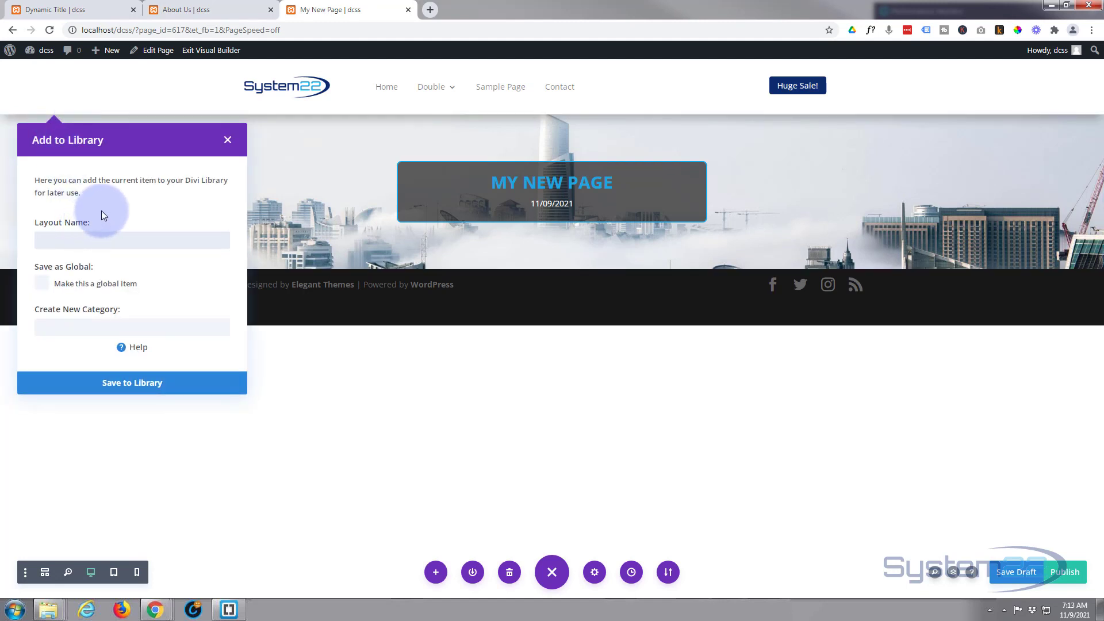
{"action": "type", "text": "Dynamic Header Section"}
{"action": "left_click", "coordinate": [148, 384]}
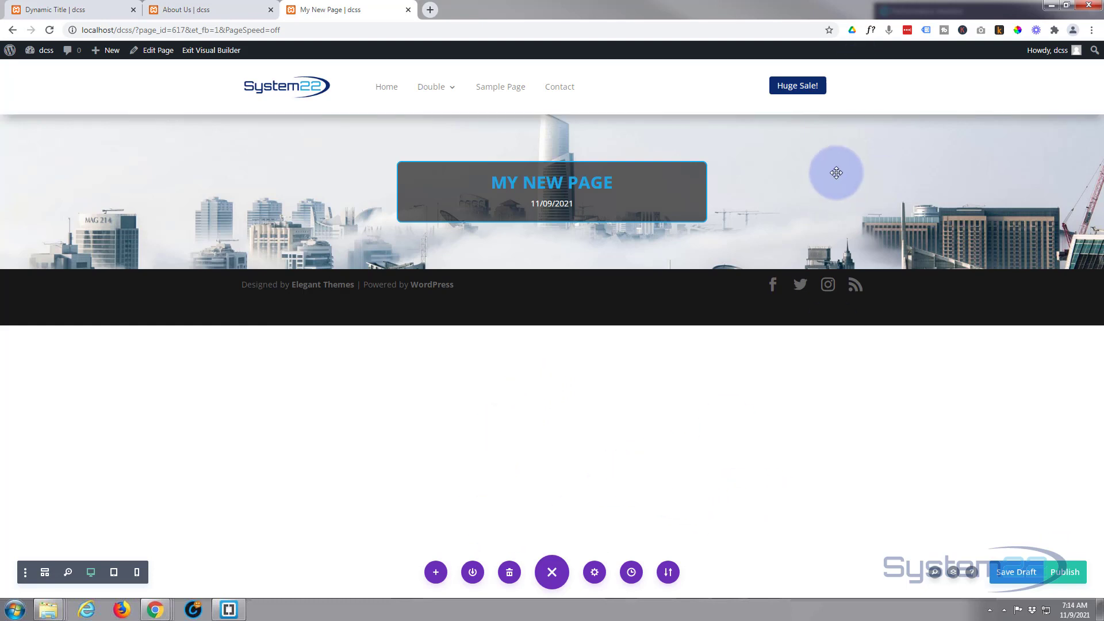
Reduce the section's bottom padding to 48px directly on the page canvas
{"action": "mouse_move", "coordinate": [835, 173]}
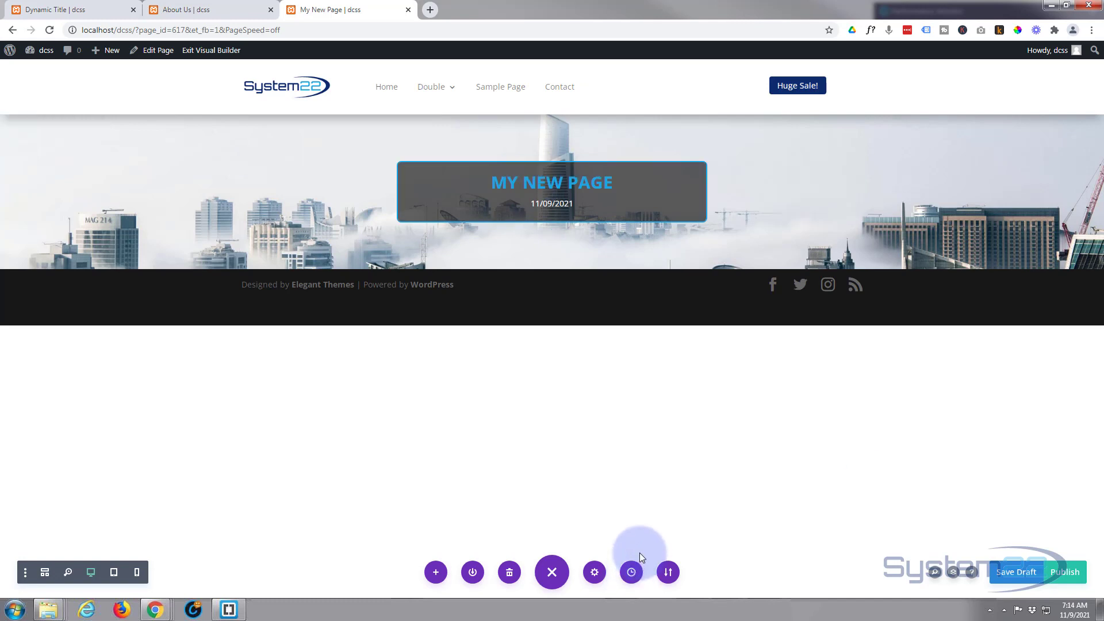
{"action": "mouse_move", "coordinate": [88, 184]}
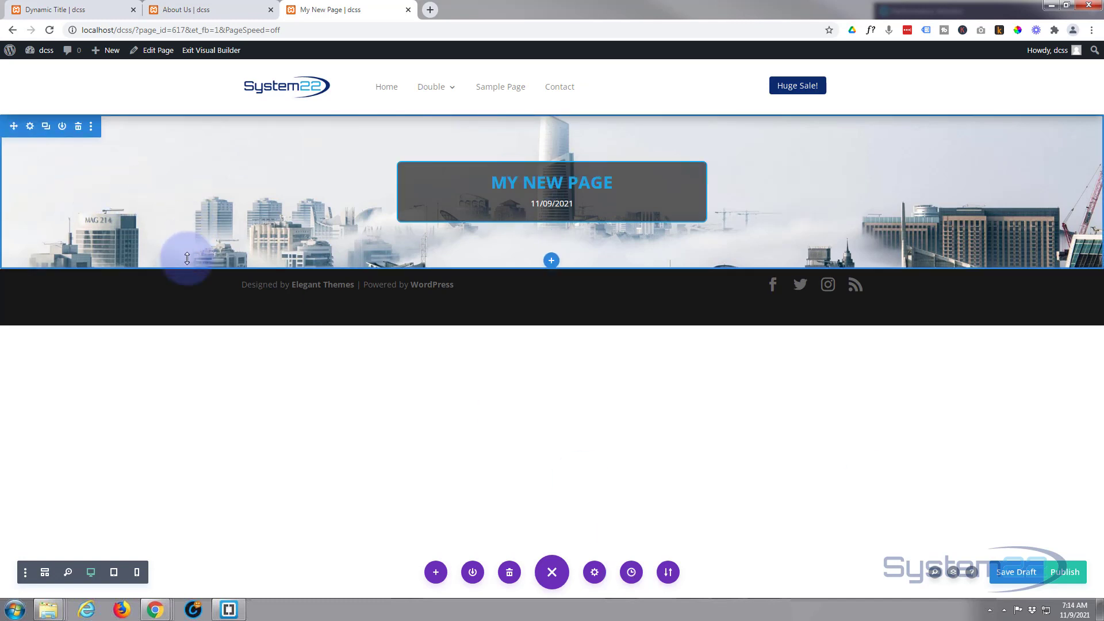
{"action": "mouse_move", "coordinate": [187, 258]}
{"action": "left_mouse_down"}
{"action": "mouse_move", "coordinate": [183, 238]}
{"action": "mouse_move", "coordinate": [177, 248]}
{"action": "left_mouse_up"}
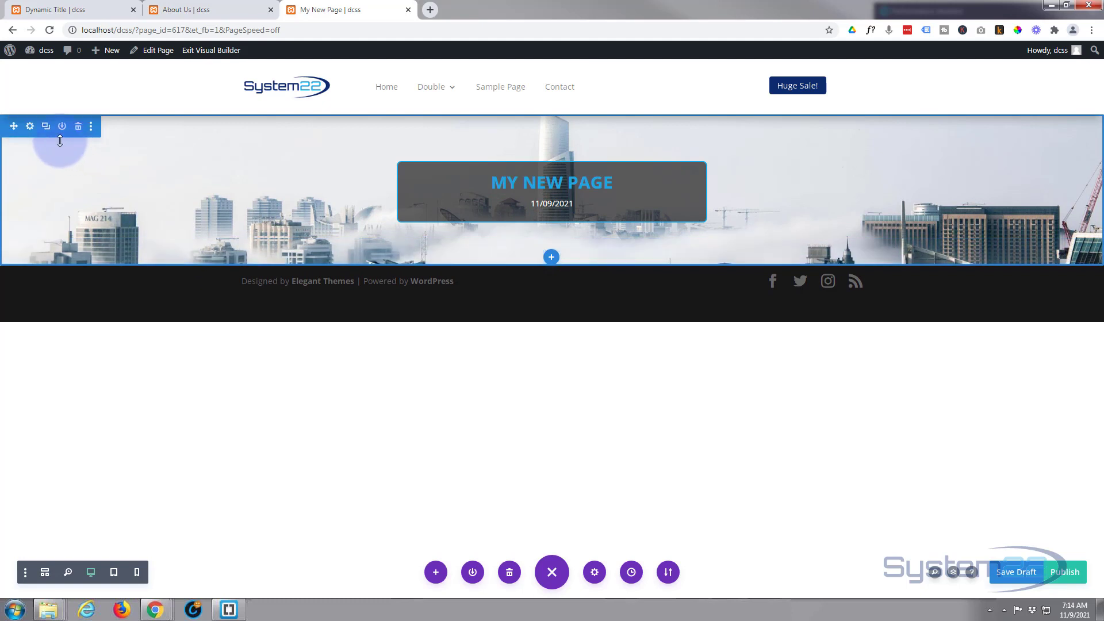
Set the section's top padding to 50px, link the bottom padding to match it, and save the section settings
{"action": "left_click", "coordinate": [29, 126]}
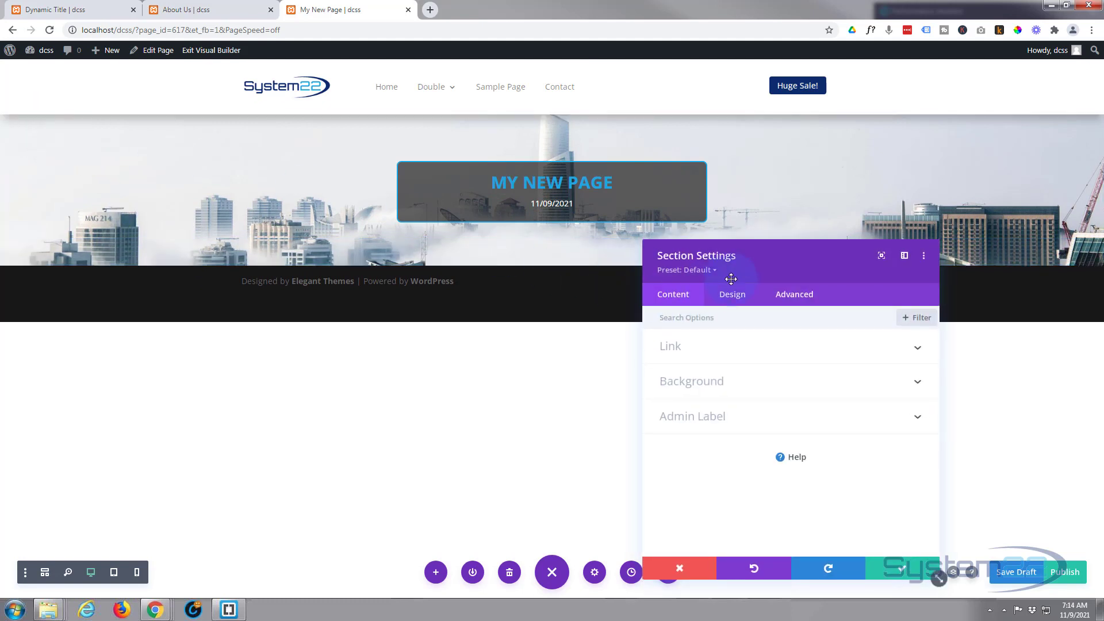
{"action": "left_click", "coordinate": [729, 296]}
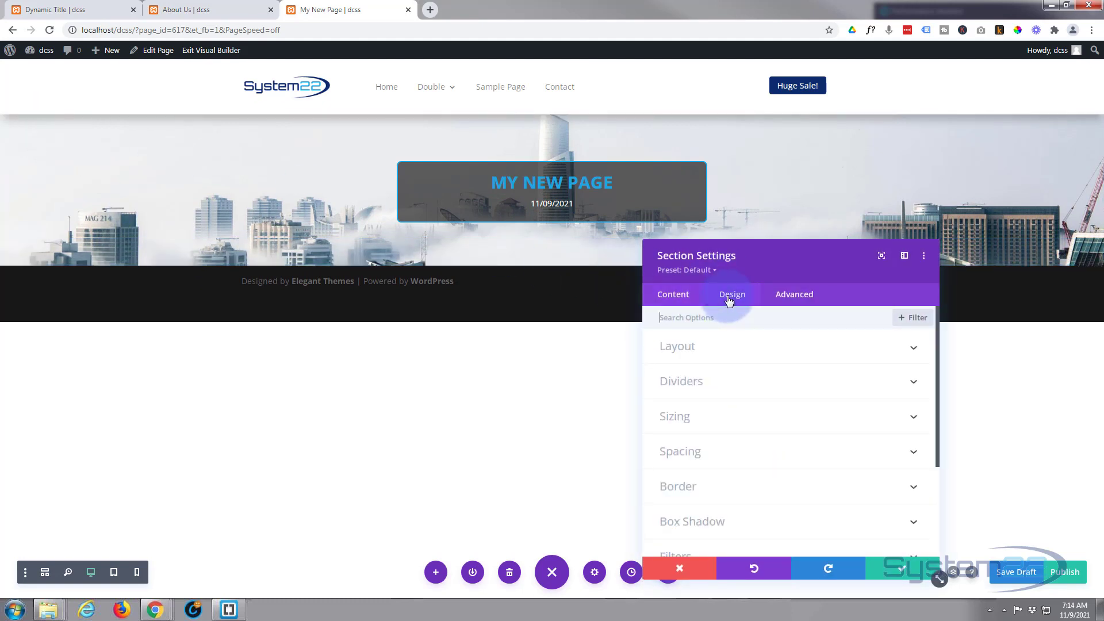
{"action": "left_click", "coordinate": [768, 452]}
{"action": "left_click", "coordinate": [693, 426]}
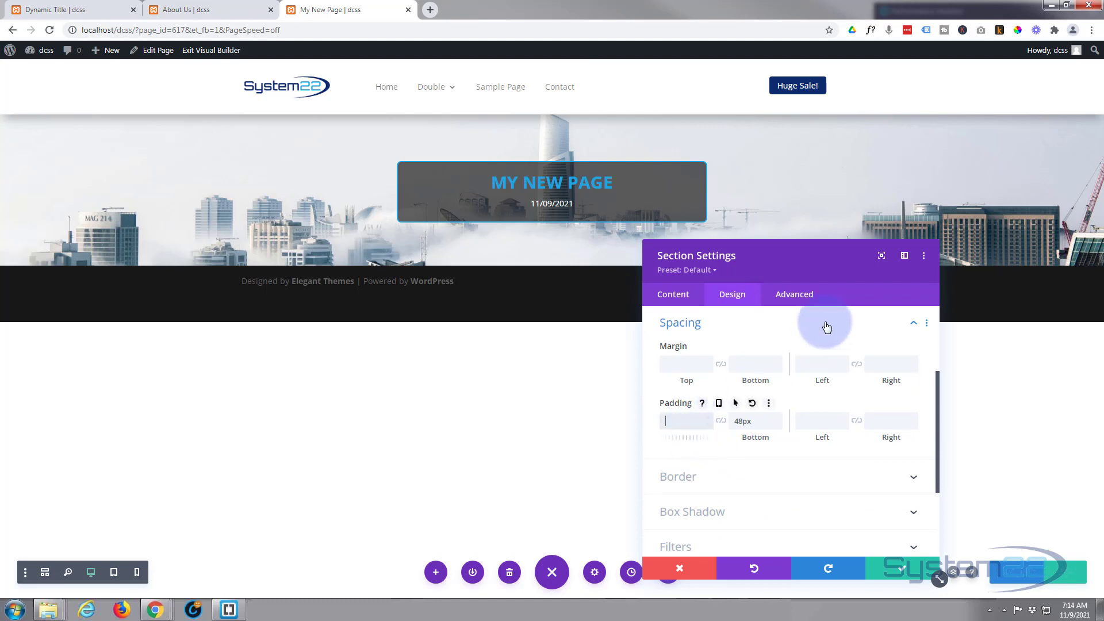
{"action": "type", "text": "50px"}
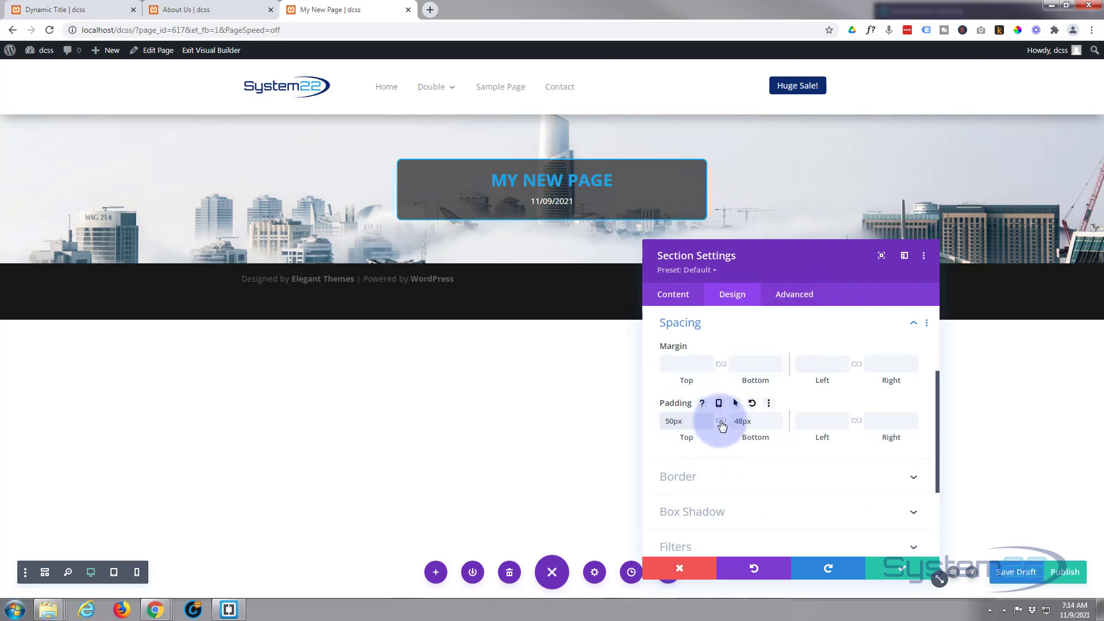
{"action": "left_click", "coordinate": [720, 424]}
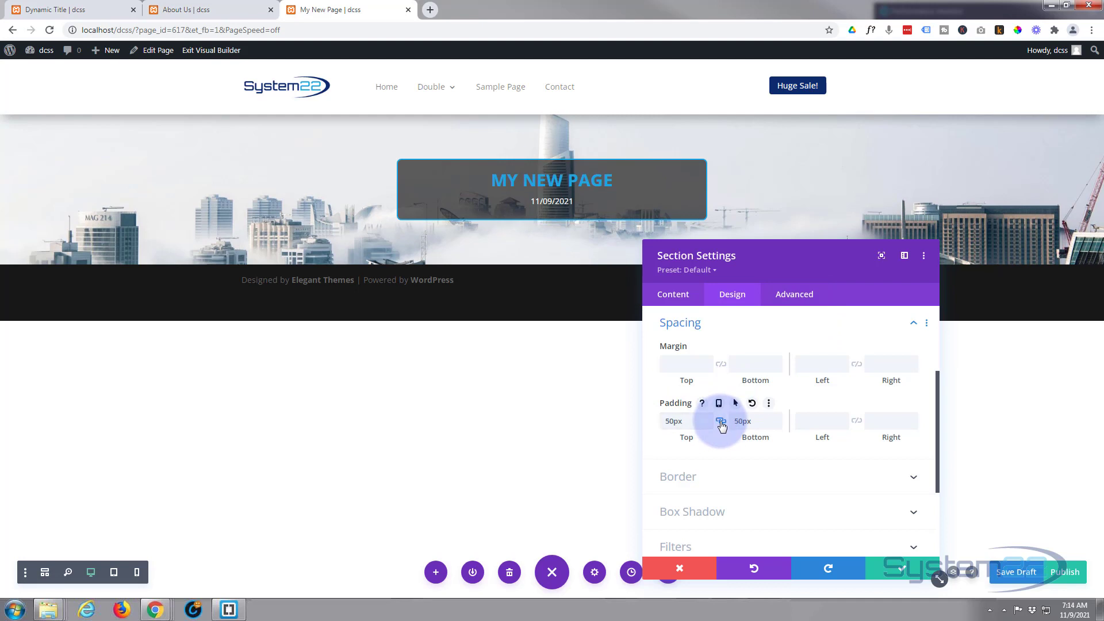
{"action": "left_click", "coordinate": [902, 567]}
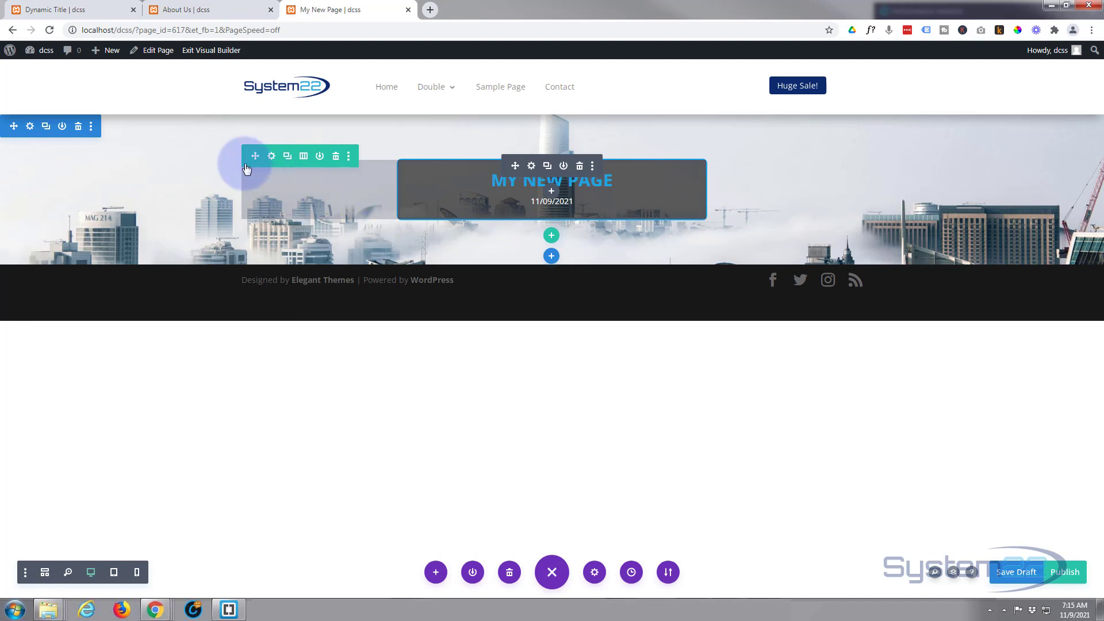
Give the header row a Slide animation with its direction set to Right
{"action": "left_click", "coordinate": [272, 157]}
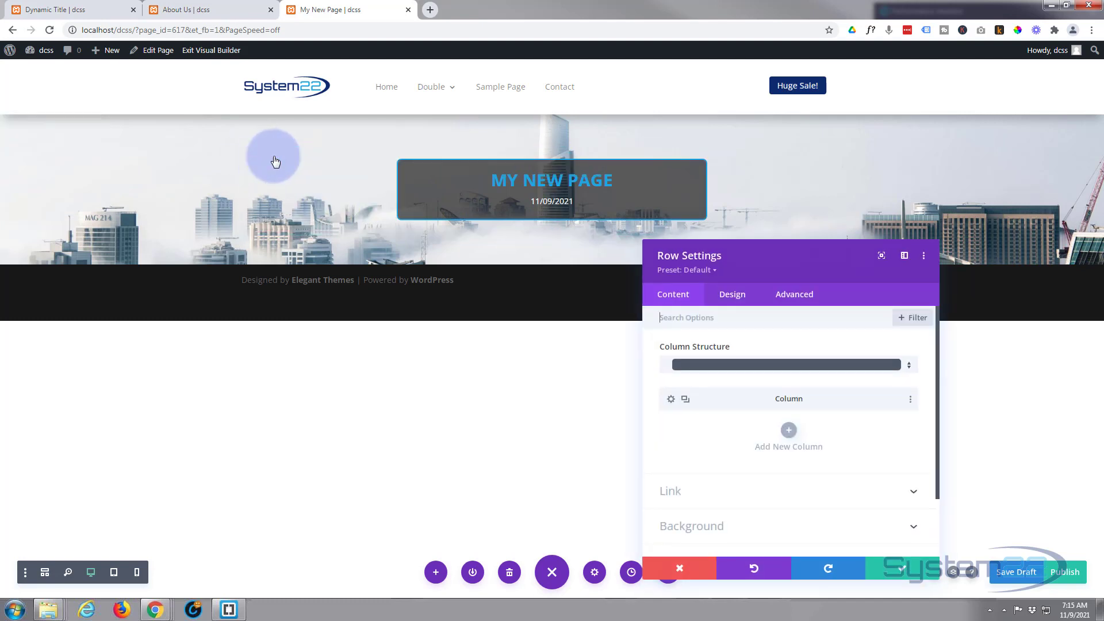
{"action": "left_click", "coordinate": [747, 296]}
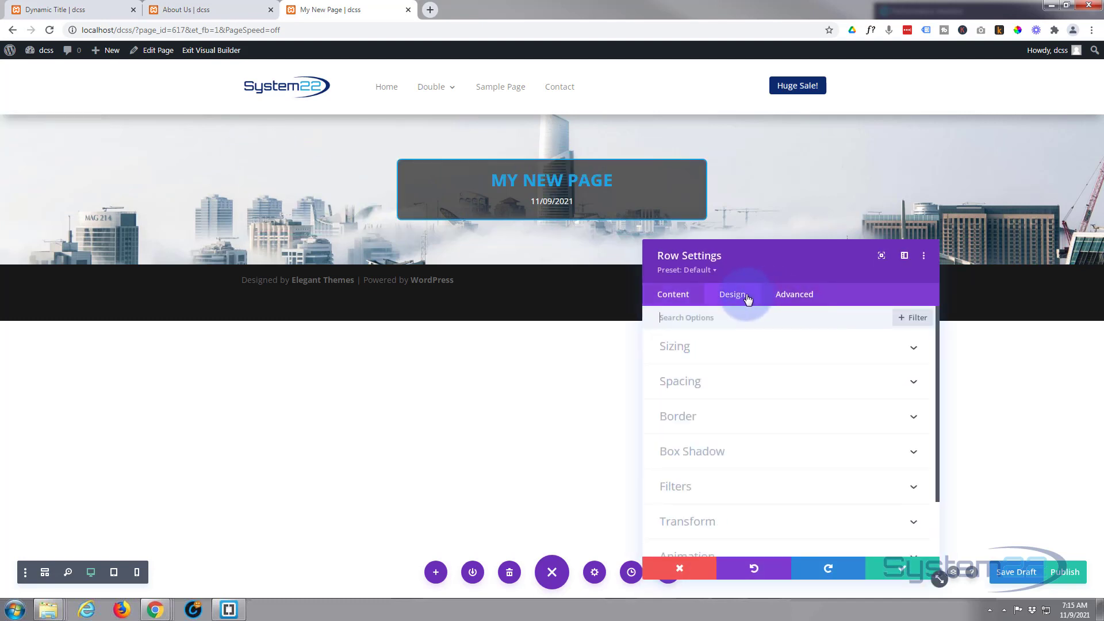
{"action": "scroll", "coordinate": [793, 387], "scroll_direction": "down", "scroll_amount": 2}
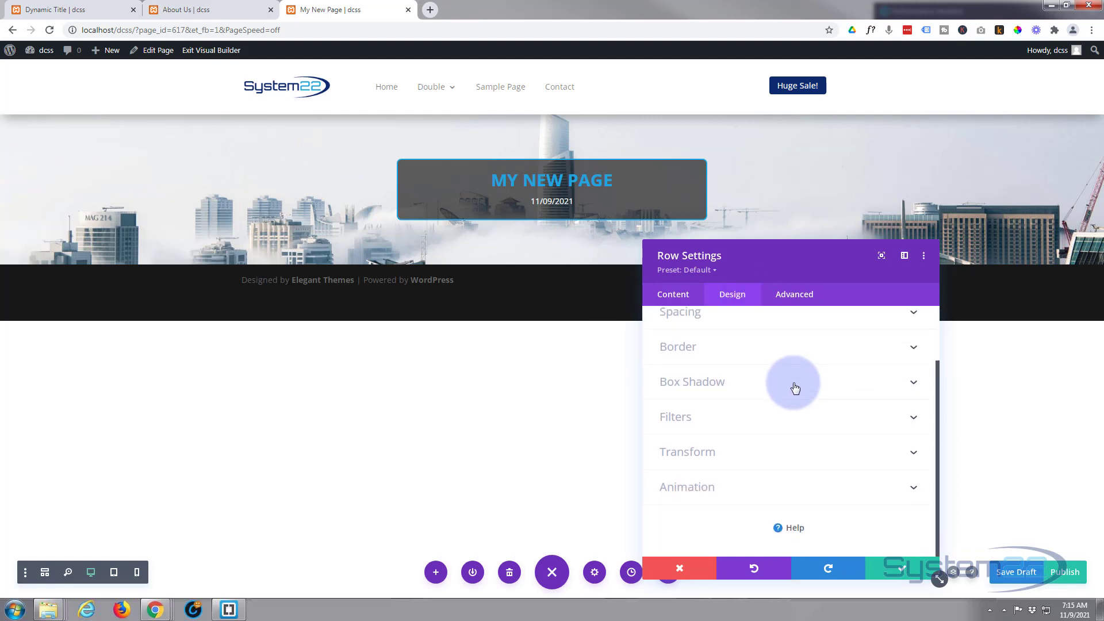
{"action": "left_click", "coordinate": [782, 482]}
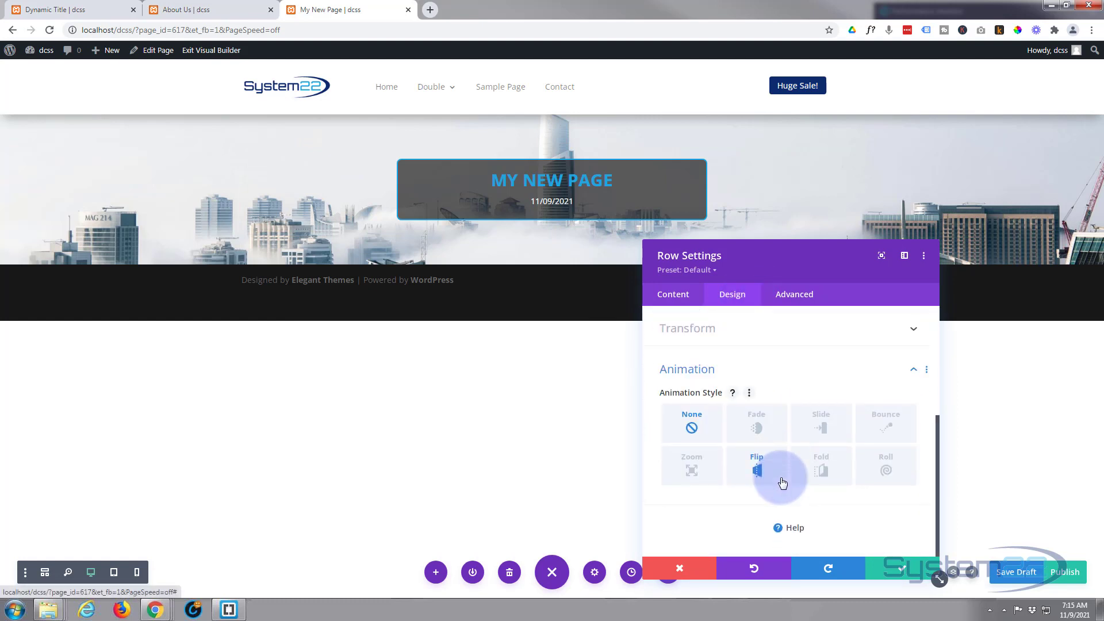
{"action": "left_click", "coordinate": [823, 425]}
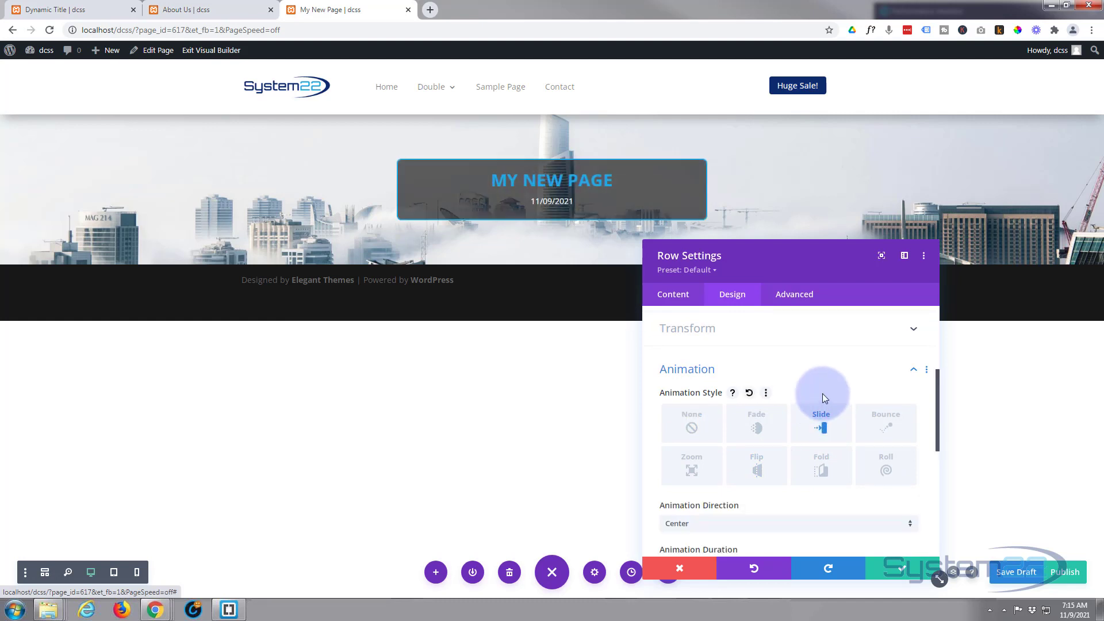
{"action": "scroll", "coordinate": [822, 393], "scroll_direction": "down", "scroll_amount": 2}
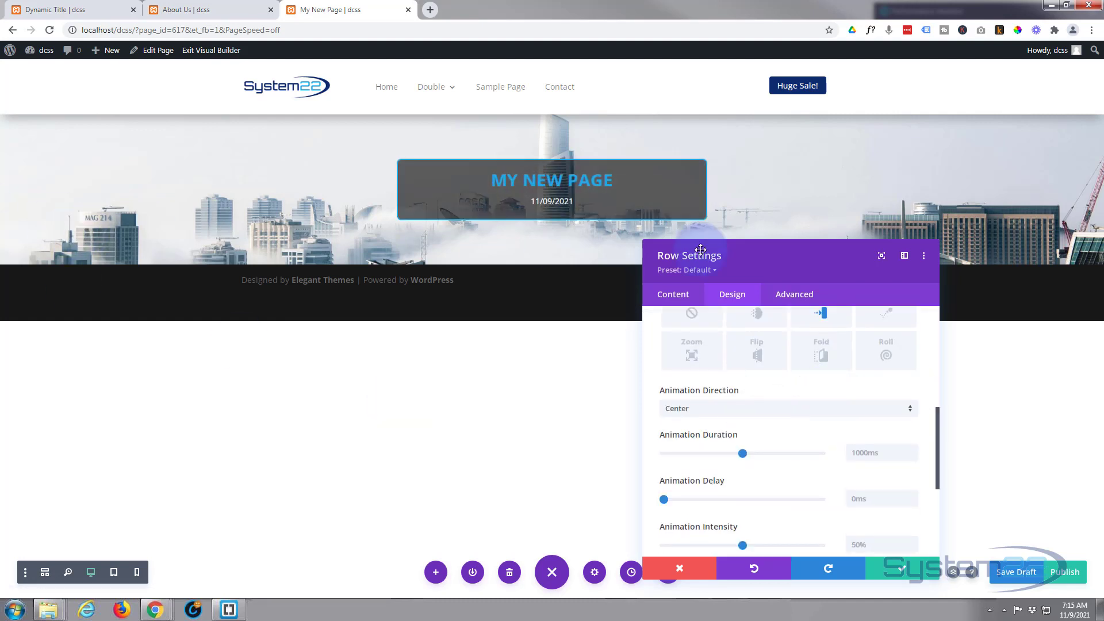
{"action": "left_click", "coordinate": [771, 409]}
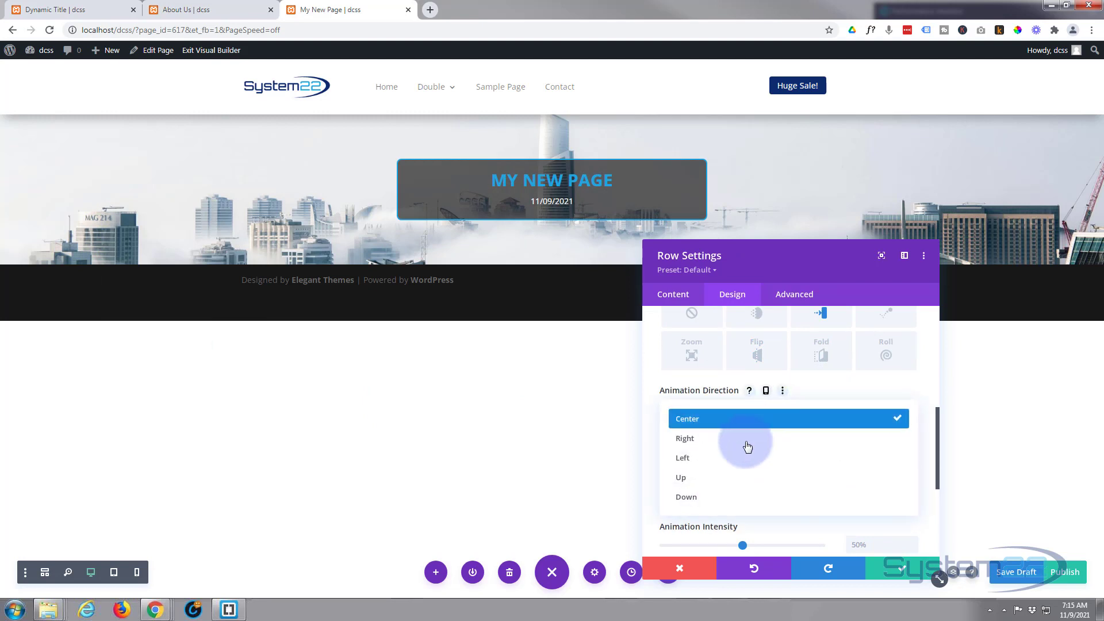
{"action": "left_click", "coordinate": [704, 439]}
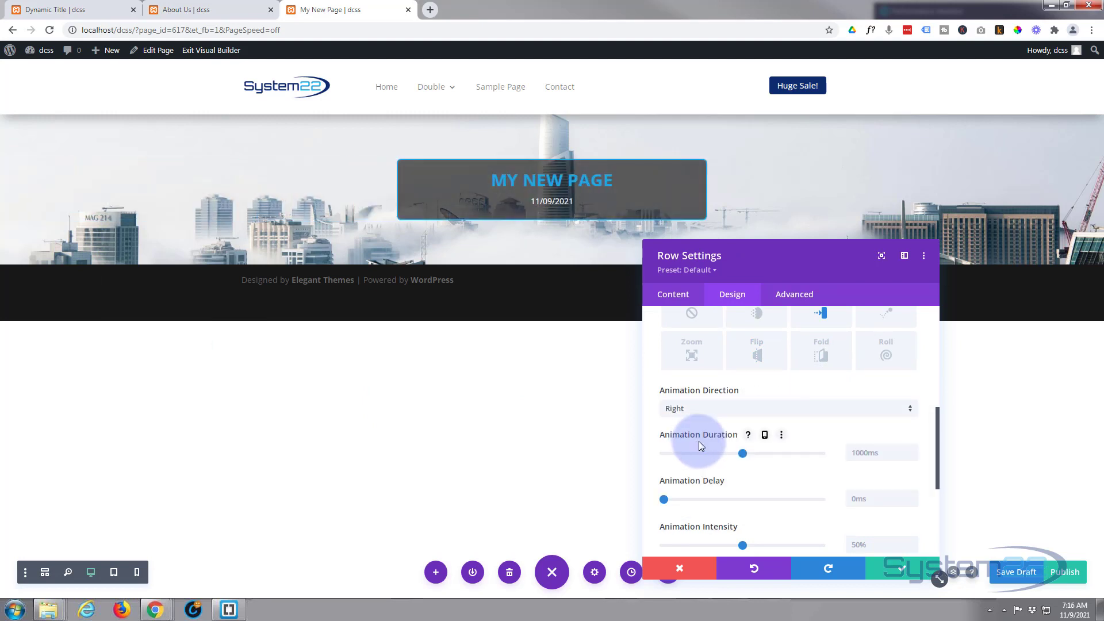
Set the row's animation delay to 500 ms and save the page
{"action": "scroll", "coordinate": [699, 443], "scroll_direction": "down", "scroll_amount": 1}
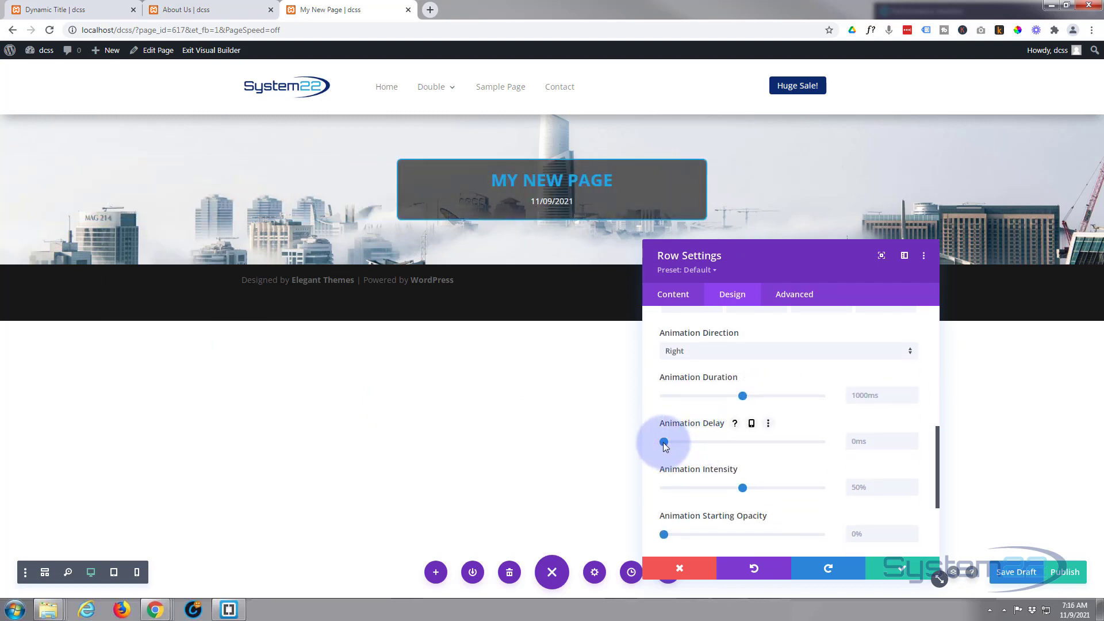
{"action": "left_click_drag", "start_coordinate": [666, 443], "coordinate": [691, 444]}
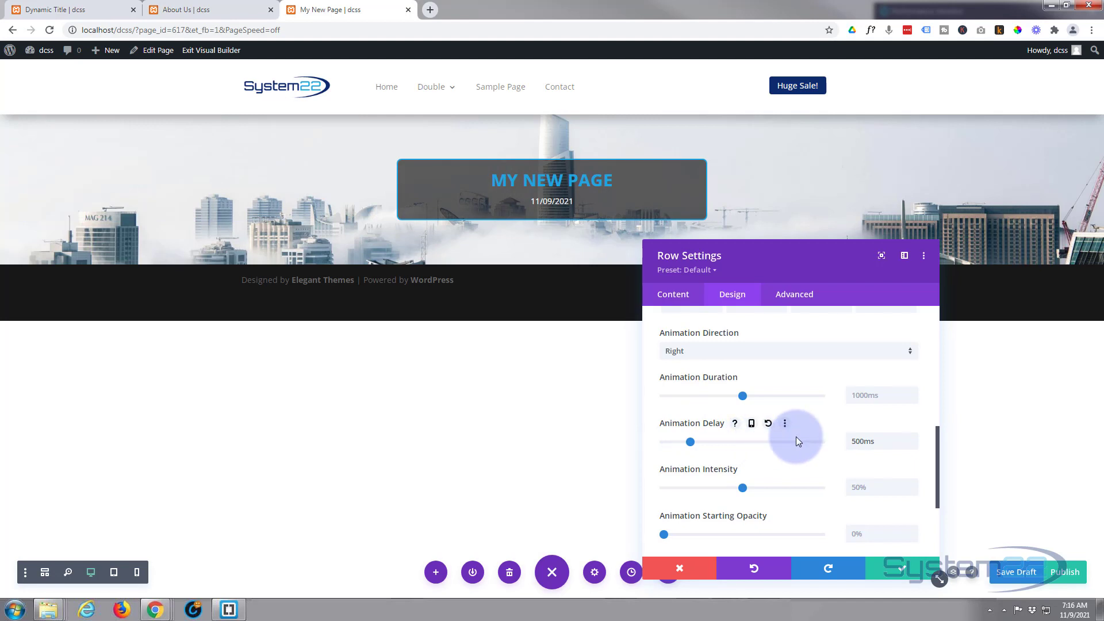
{"action": "scroll", "coordinate": [796, 437], "scroll_direction": "down", "scroll_amount": 1}
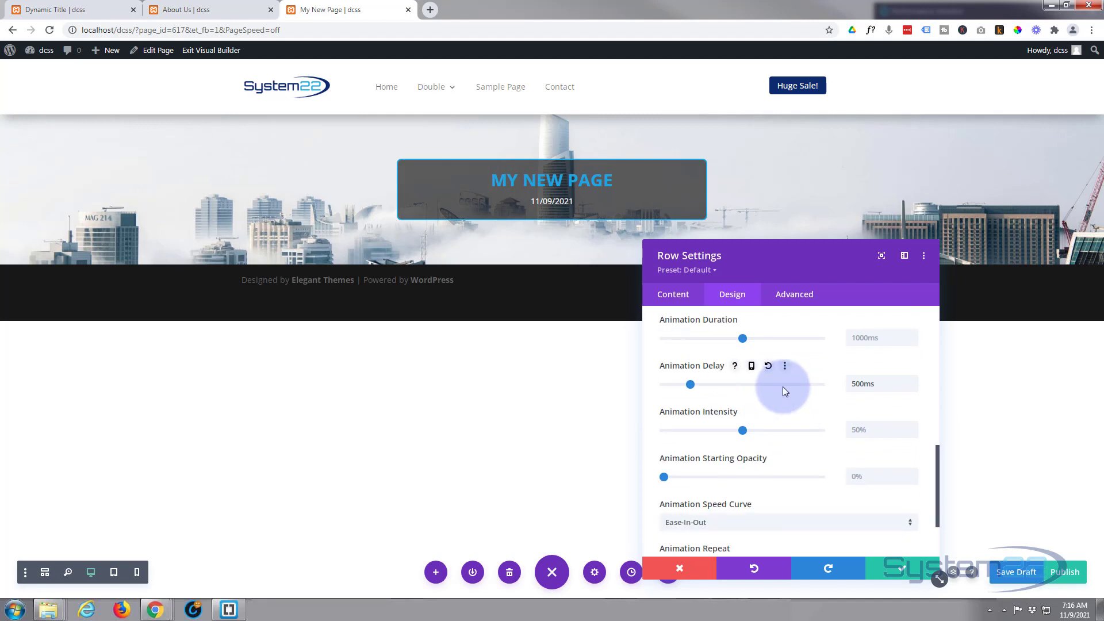
{"action": "scroll", "coordinate": [782, 388], "scroll_direction": "down", "scroll_amount": 1}
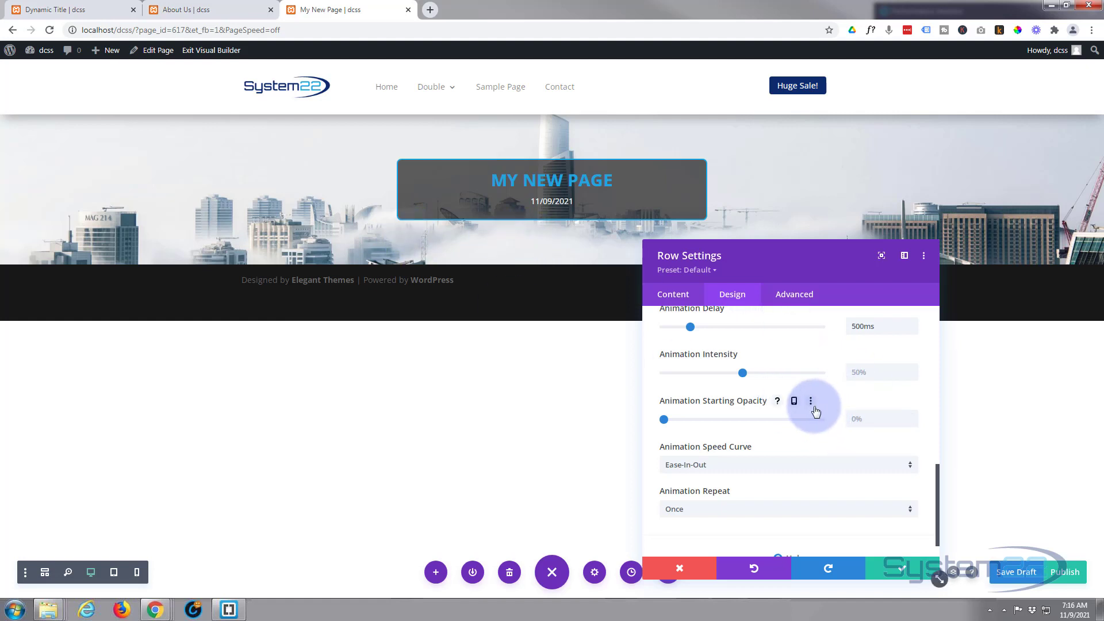
{"action": "scroll", "coordinate": [815, 409], "scroll_direction": "down", "scroll_amount": 1}
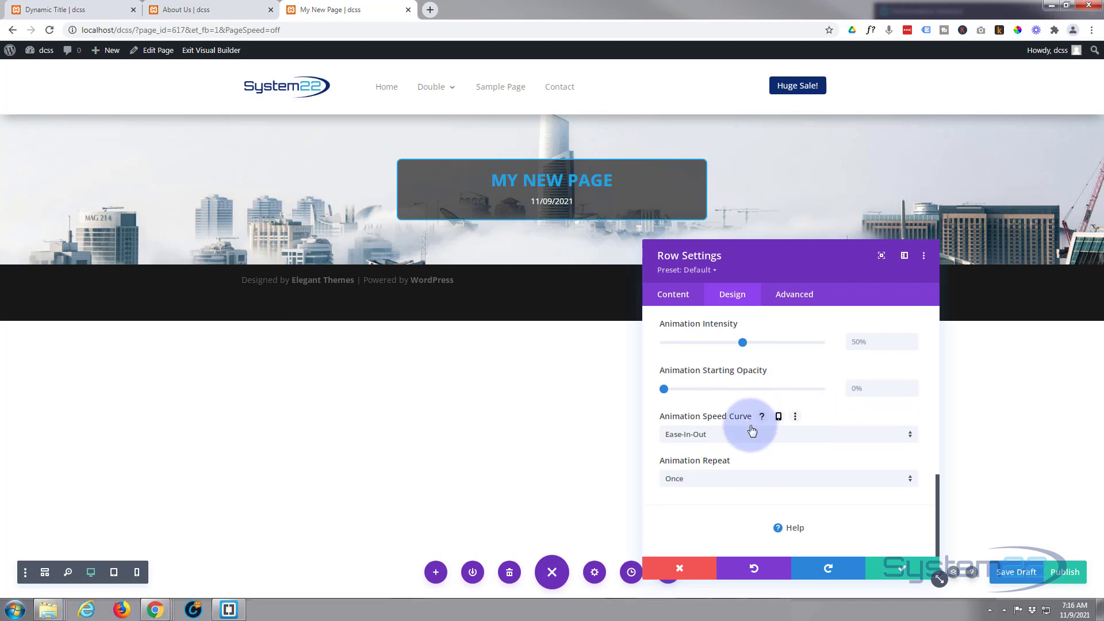
{"action": "key", "text": "ctrl+s"}
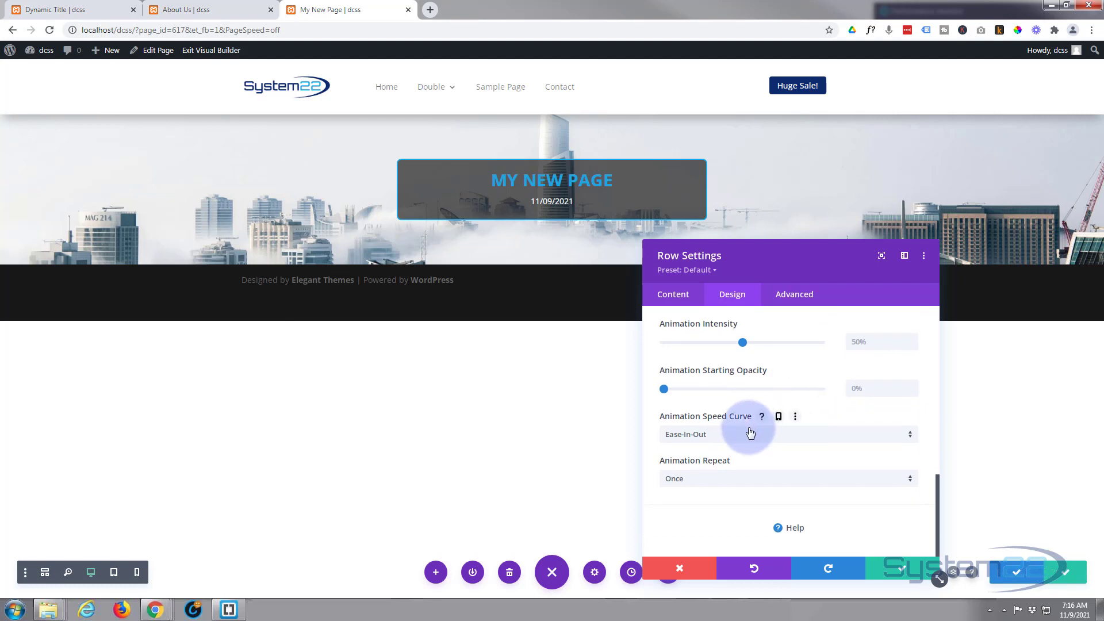
Try a 2000 ms duration for the row's slide animation and return it to 1000 ms
{"action": "scroll", "coordinate": [750, 432], "scroll_direction": "up", "scroll_amount": 3}
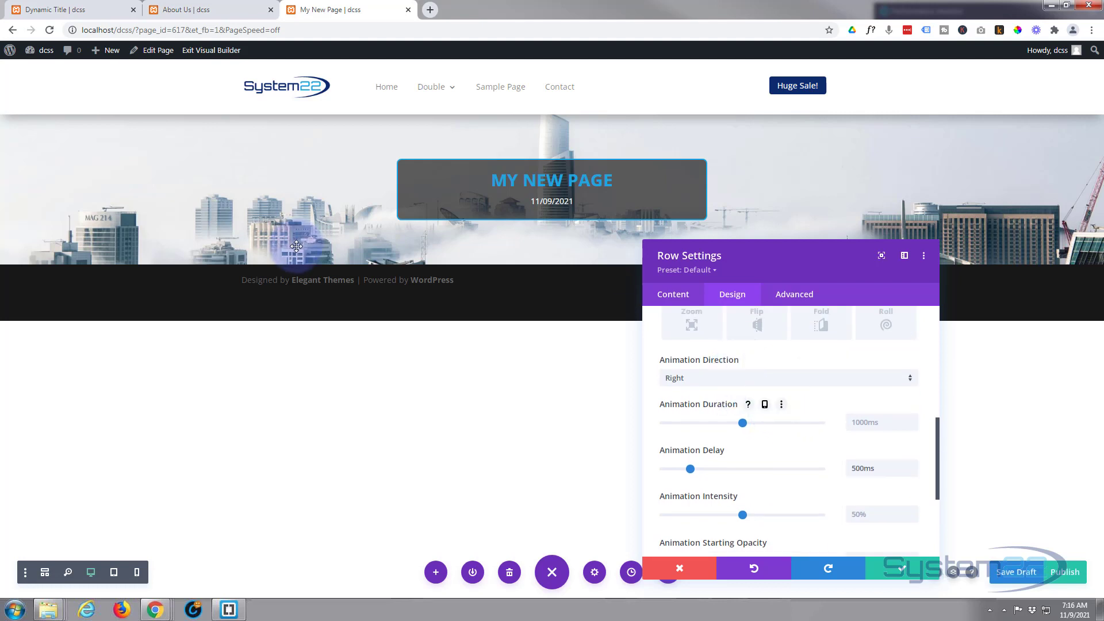
{"action": "left_click_drag", "start_coordinate": [743, 422], "coordinate": [836, 416]}
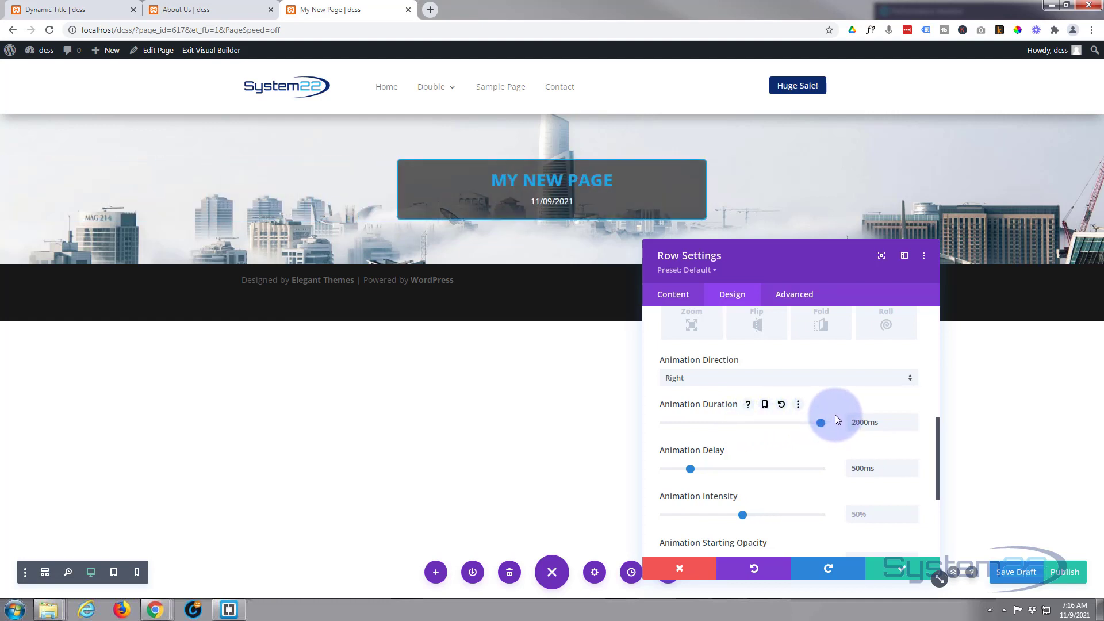
{"action": "left_click_drag", "start_coordinate": [822, 421], "coordinate": [743, 422]}
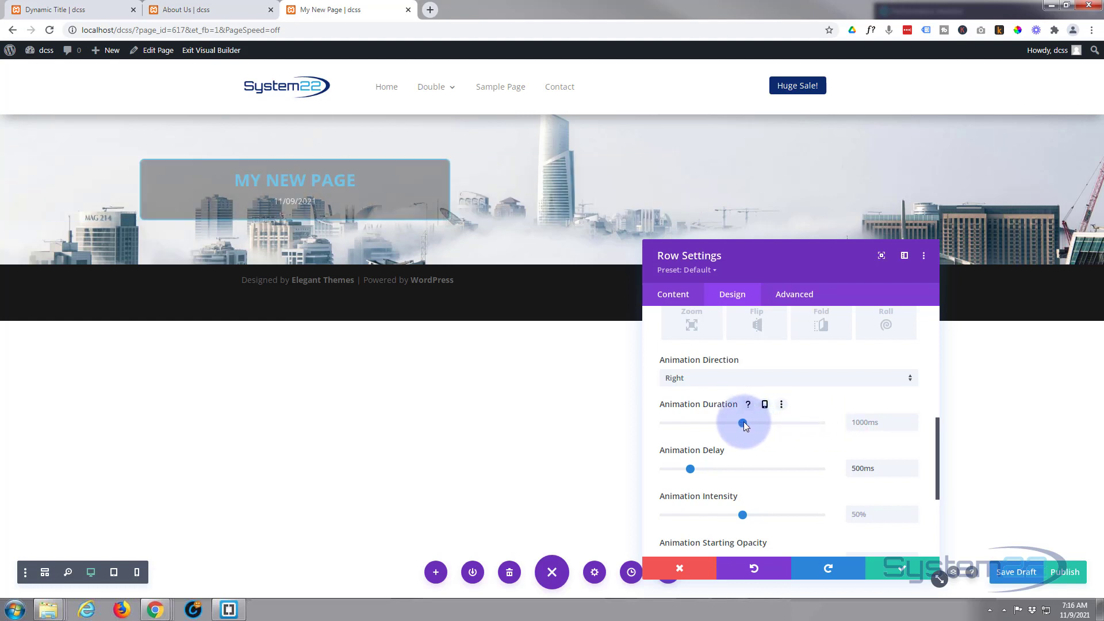
Save the row settings and add the whole page to the Divi Library under the layout name "Dynamic Page"
{"action": "left_click", "coordinate": [896, 571]}
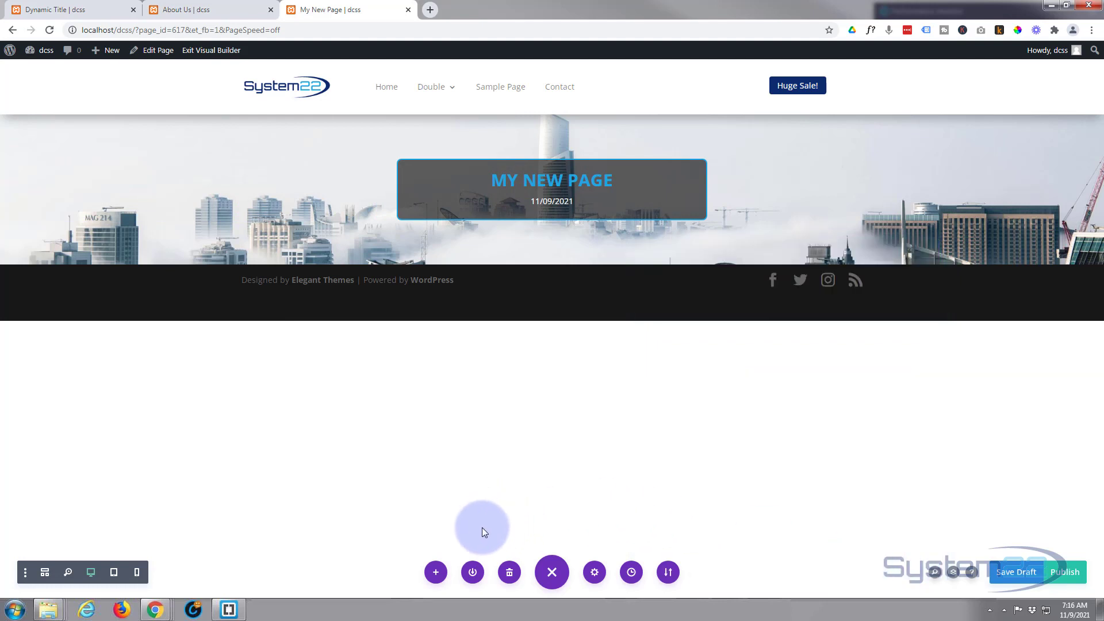
{"action": "left_click", "coordinate": [472, 572]}
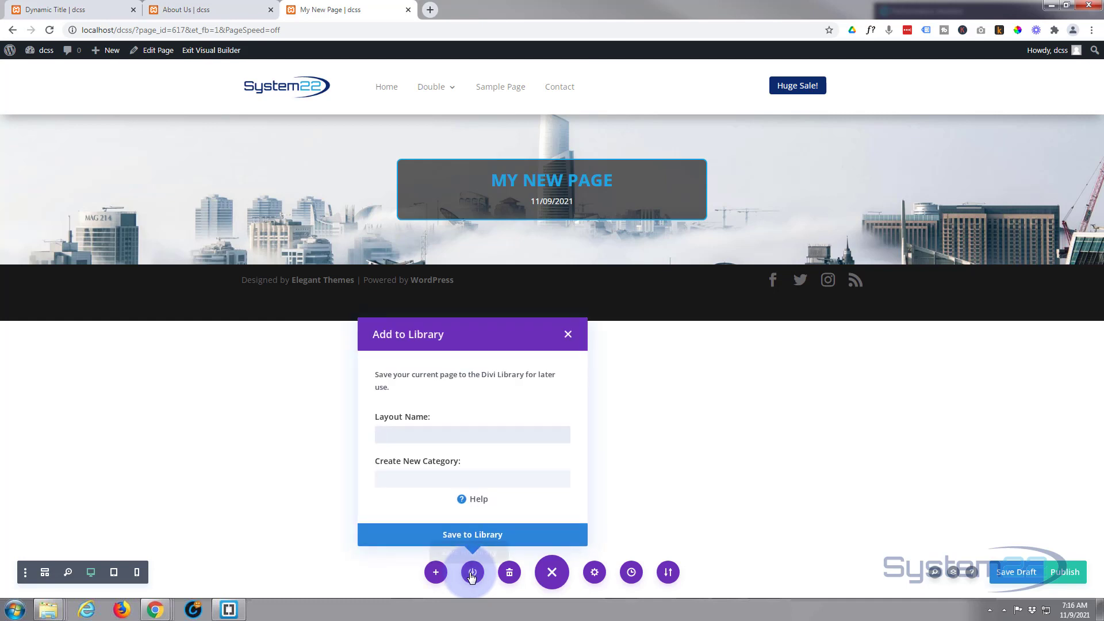
{"action": "type", "text": "Dynamic Page"}
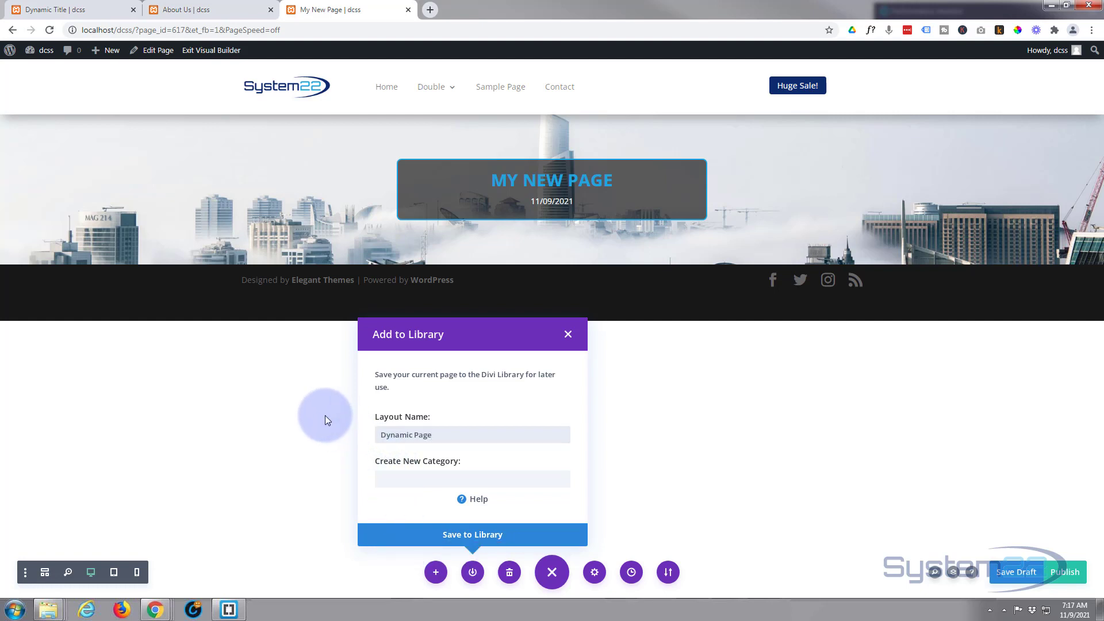
{"action": "left_click", "coordinate": [478, 536]}
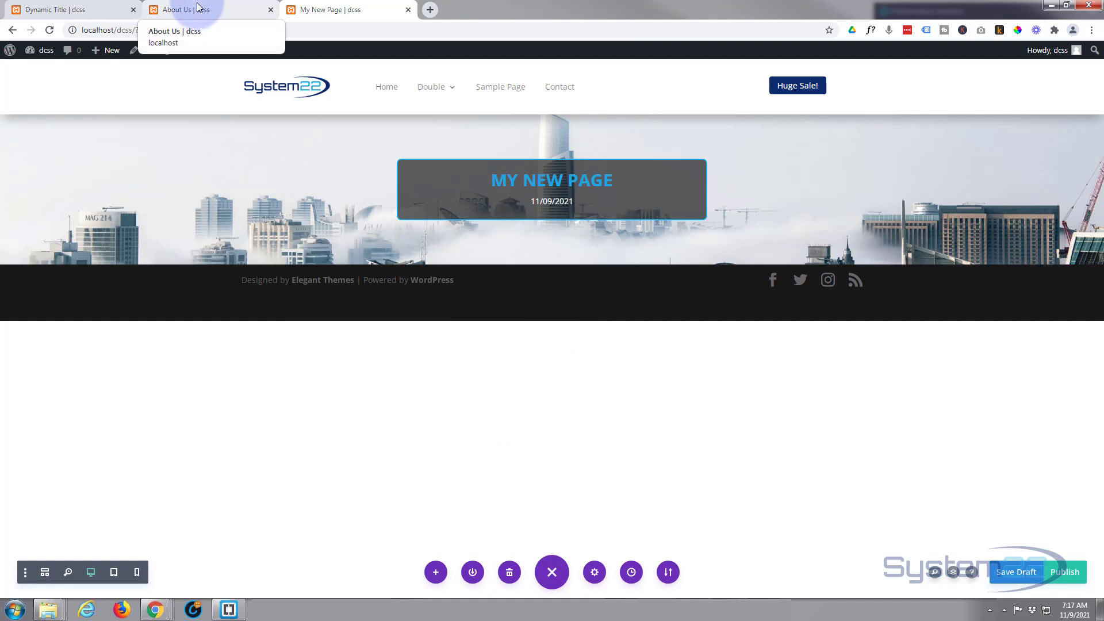
Create a new WordPress page titled "Services" in a separate browser tab and open it in the Divi Builder
{"action": "mouse_move", "coordinate": [109, 51]}
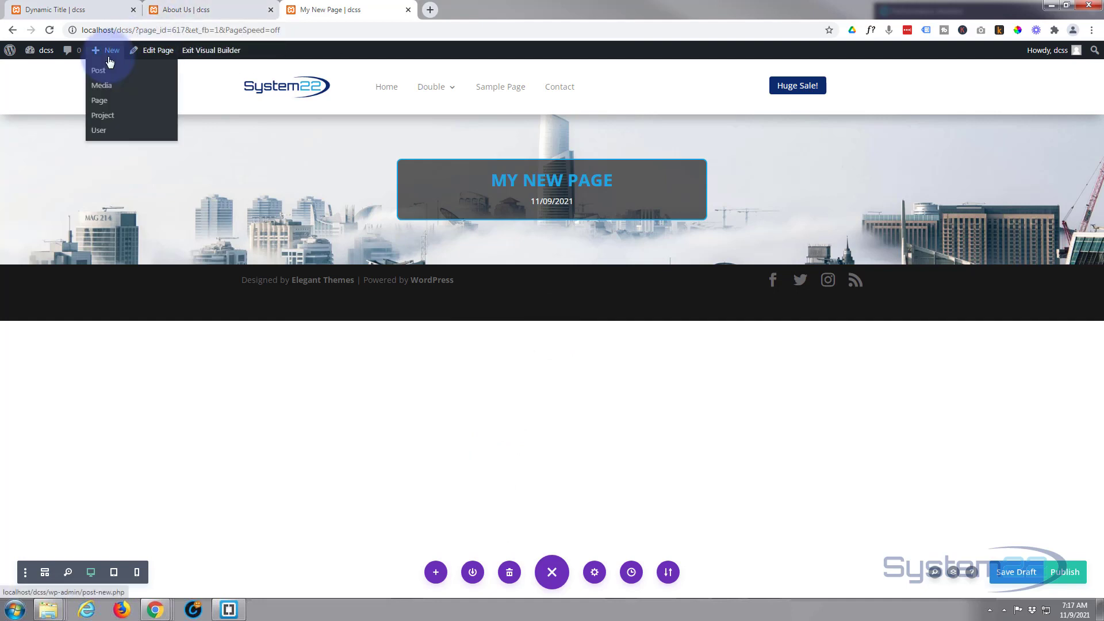
{"action": "middle_click", "coordinate": [100, 102]}
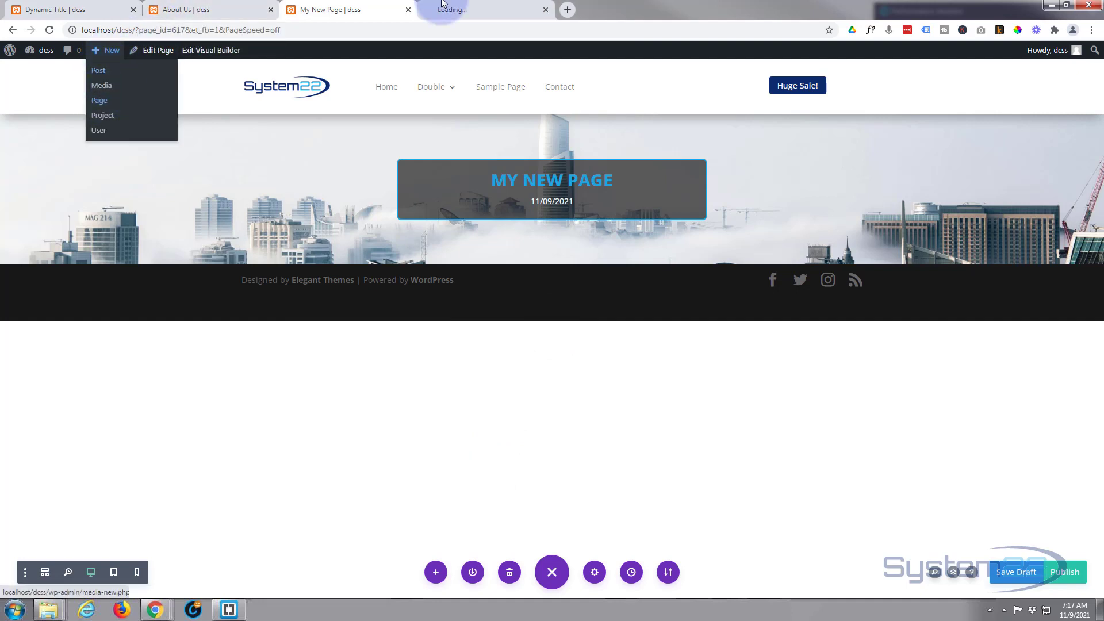
{"action": "left_click", "coordinate": [480, 9]}
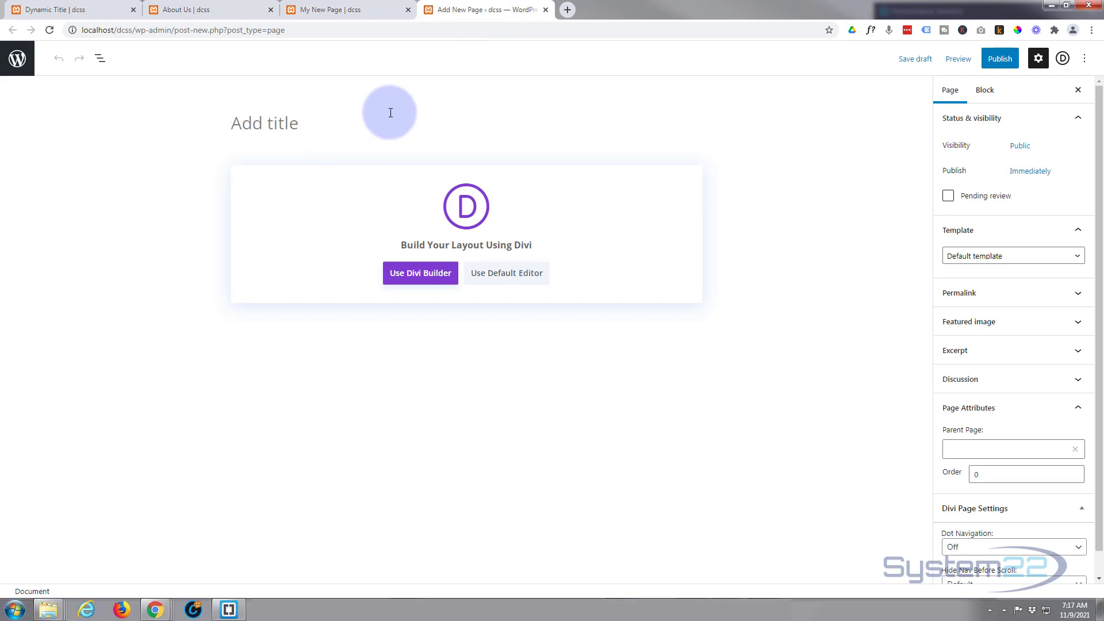
{"action": "type", "text": "Services"}
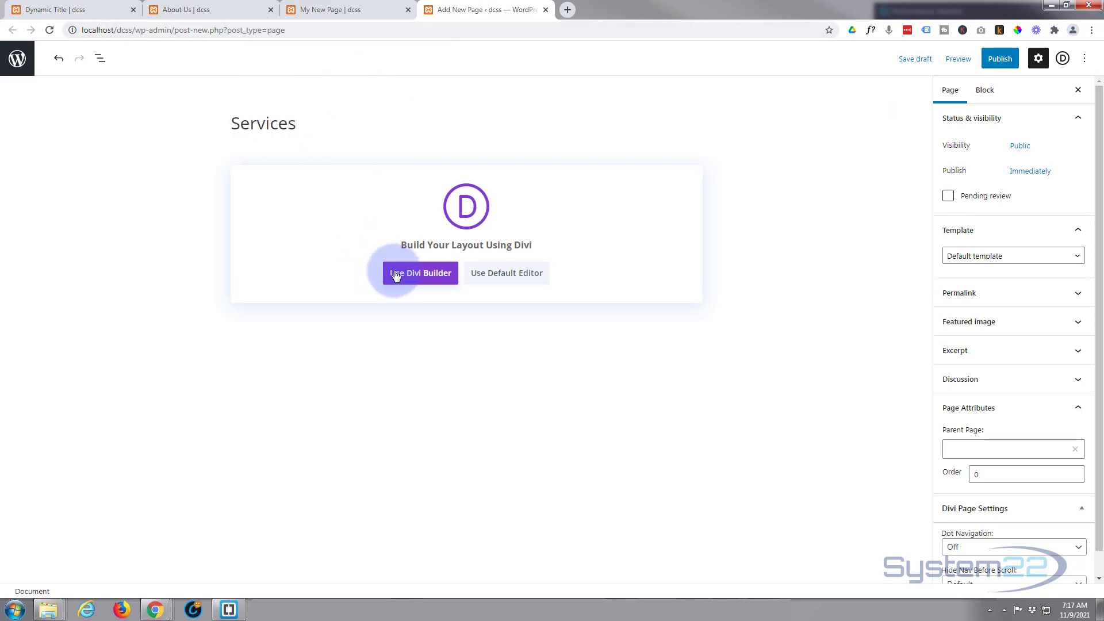
{"action": "left_click", "coordinate": [396, 275]}
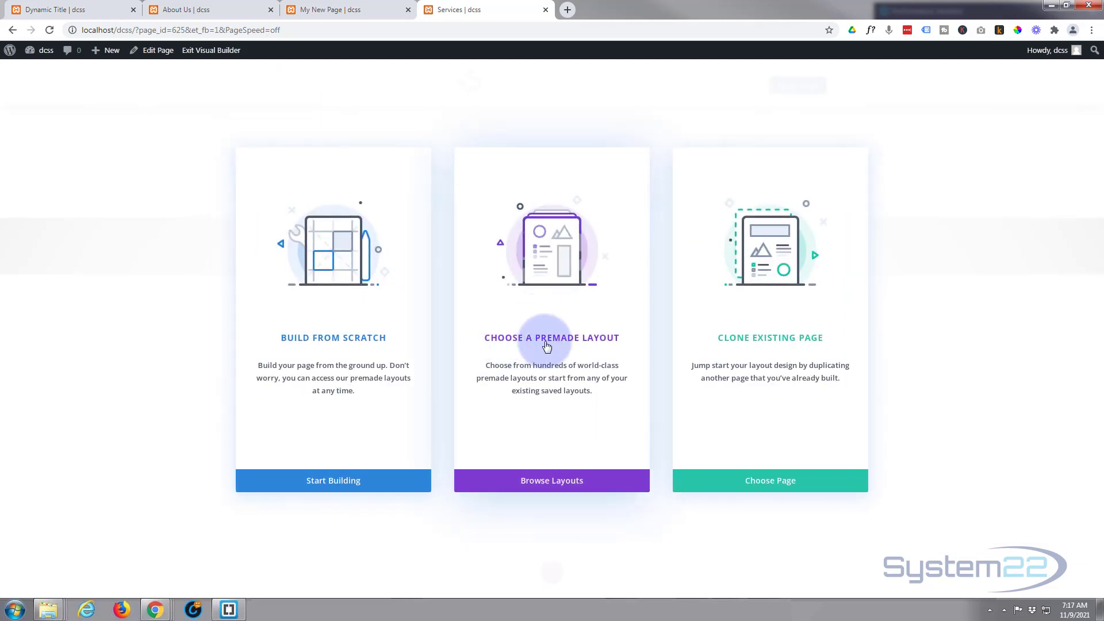
Load the saved "Dynamic Page" layout from the library into the Services page
{"action": "left_click", "coordinate": [553, 483]}
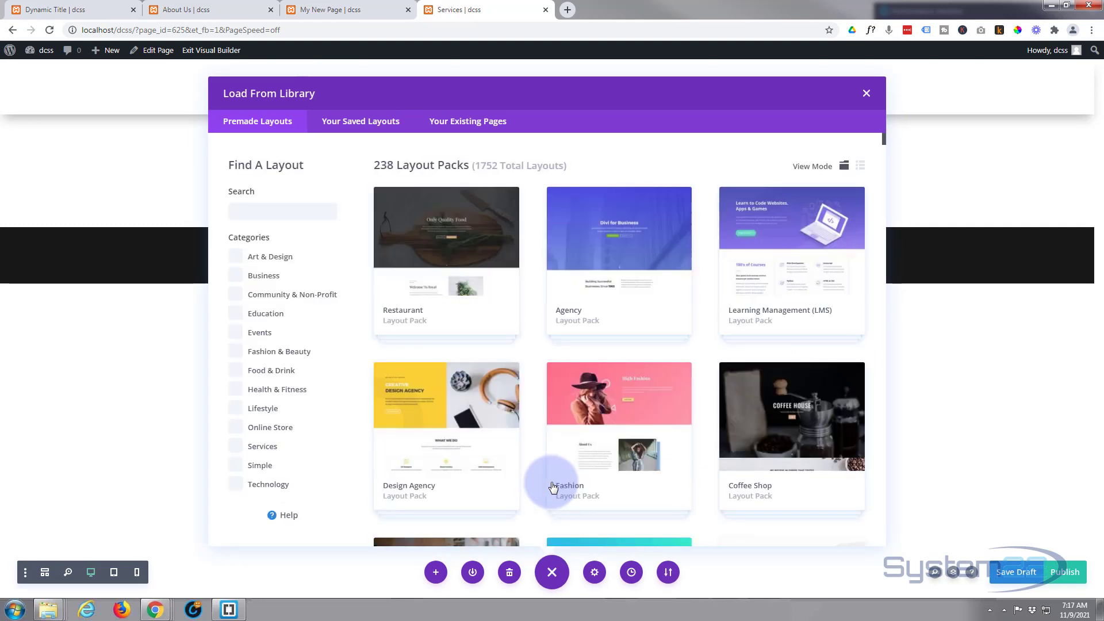
{"action": "left_click", "coordinate": [352, 122]}
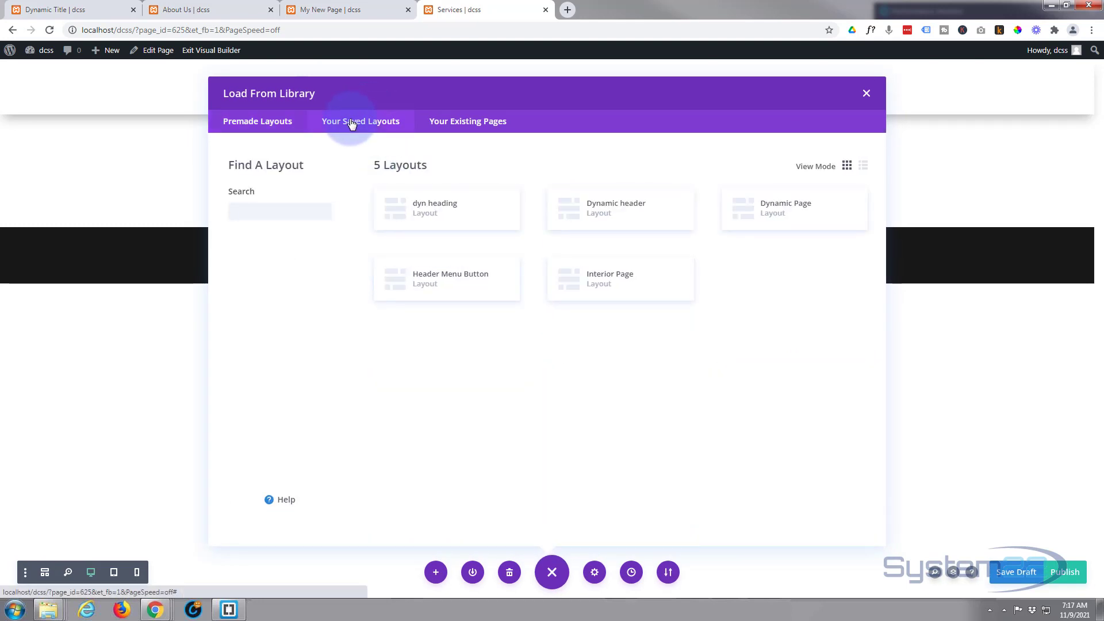
{"action": "left_click", "coordinate": [787, 210]}
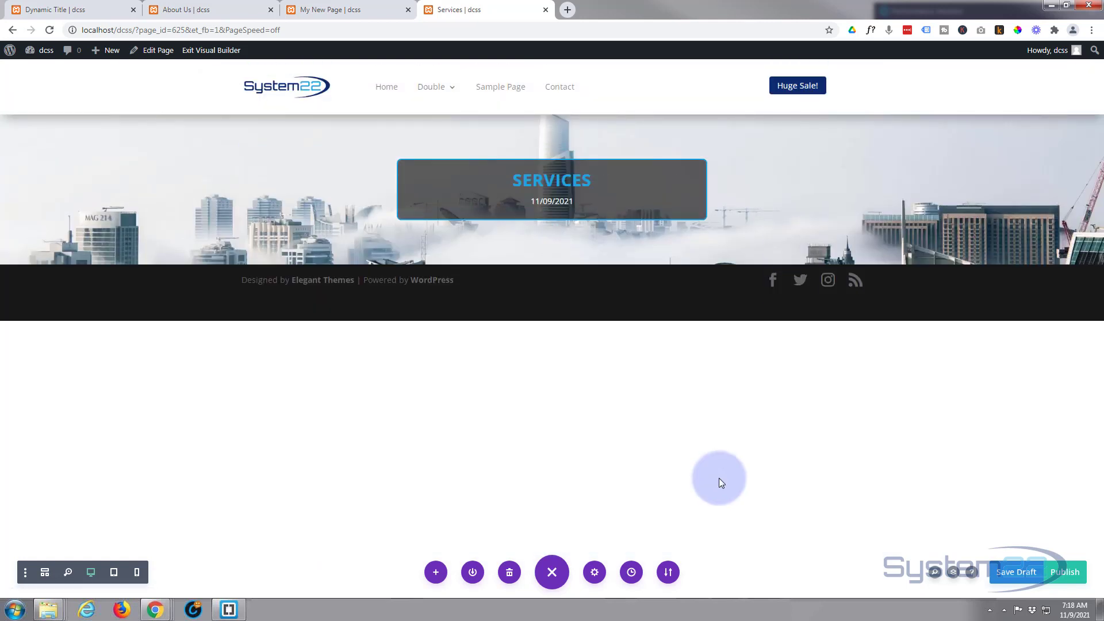
Save the Services page as a draft and exit the visual builder to view it on the front end
{"action": "mouse_move", "coordinate": [502, 189]}
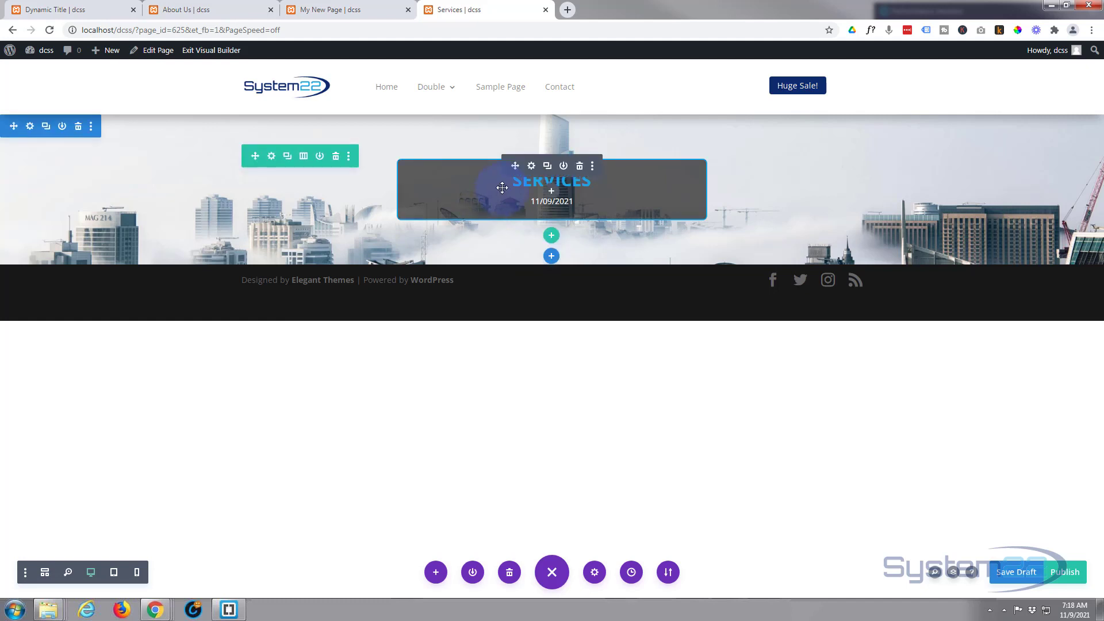
{"action": "left_click", "coordinate": [1019, 577]}
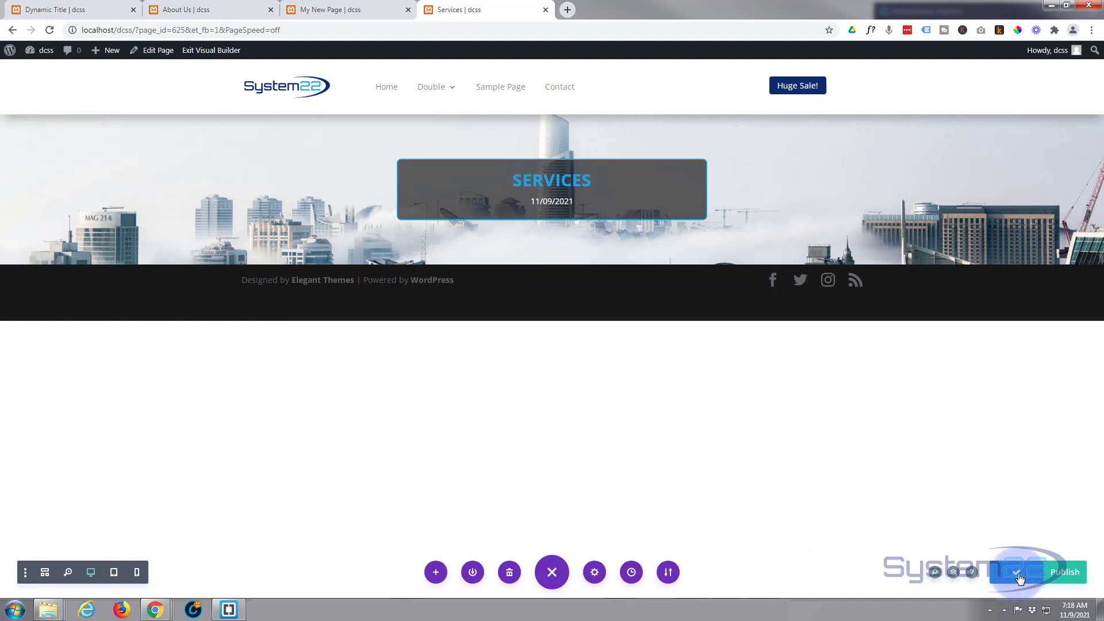
{"action": "left_click", "coordinate": [203, 51]}
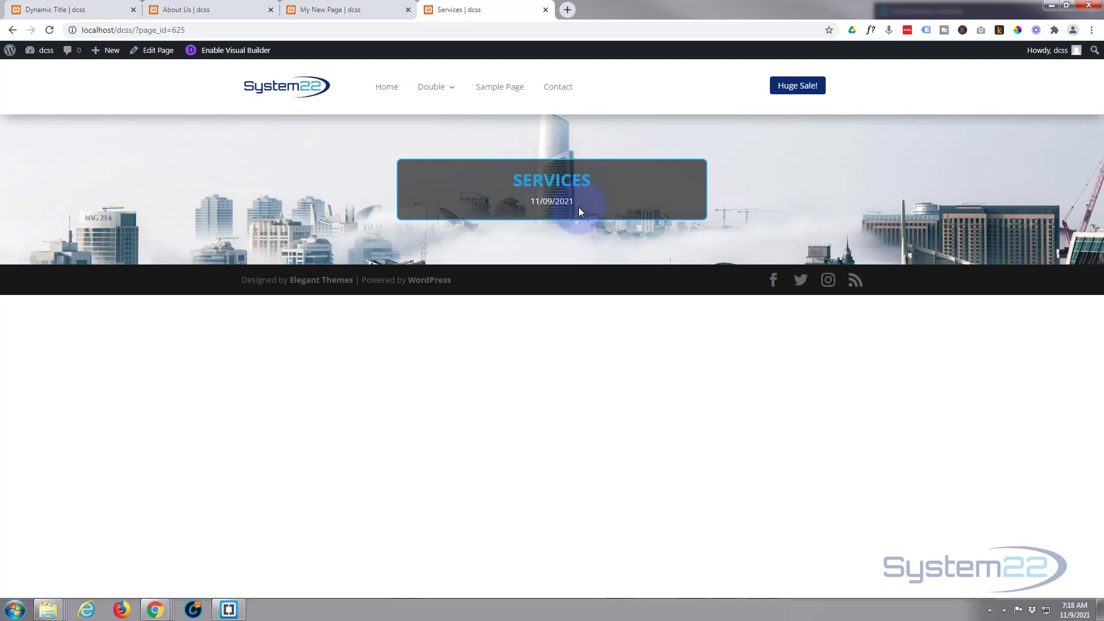
Compare the dynamic headers across the open pages and reload the Services page to examine its header animation
{"action": "left_click", "coordinate": [187, 10]}
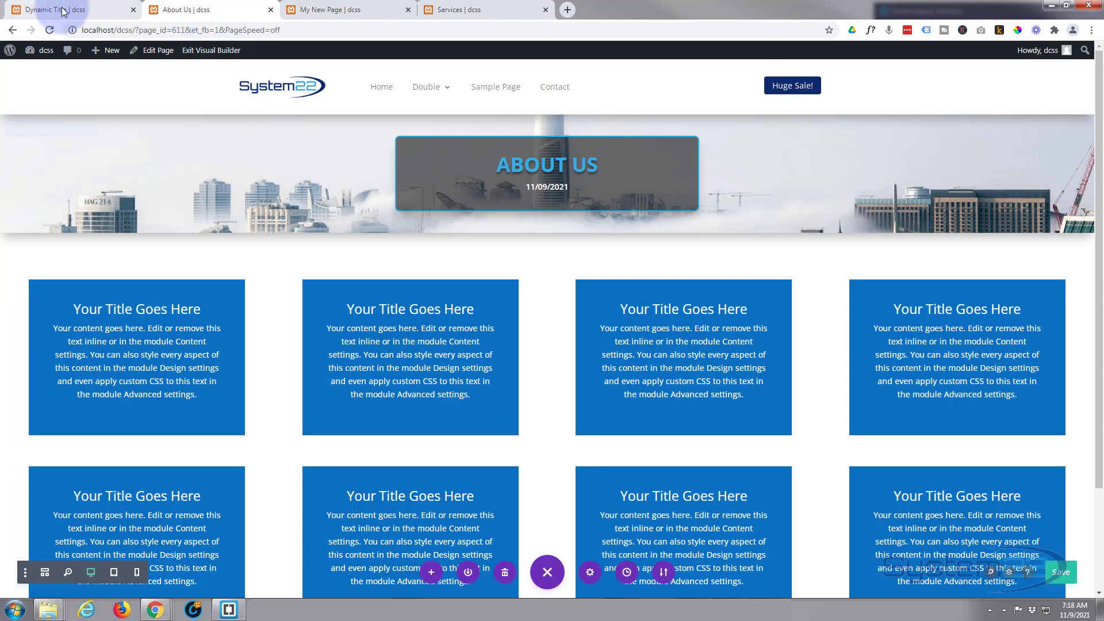
{"action": "left_click", "coordinate": [69, 9]}
{"action": "left_click", "coordinate": [330, 10]}
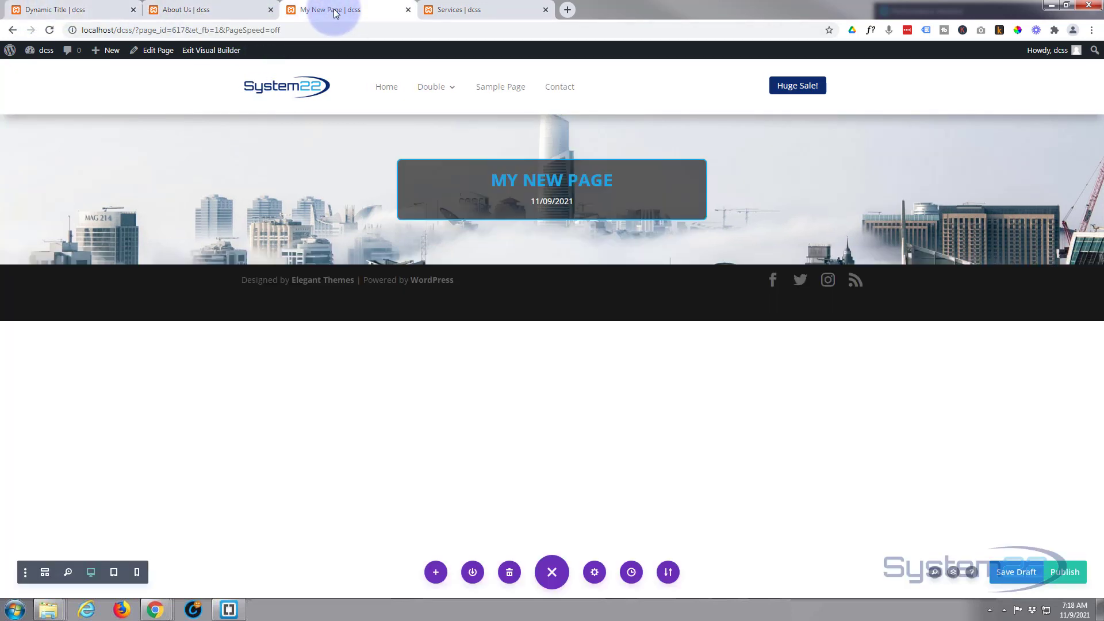
{"action": "left_click", "coordinate": [474, 12]}
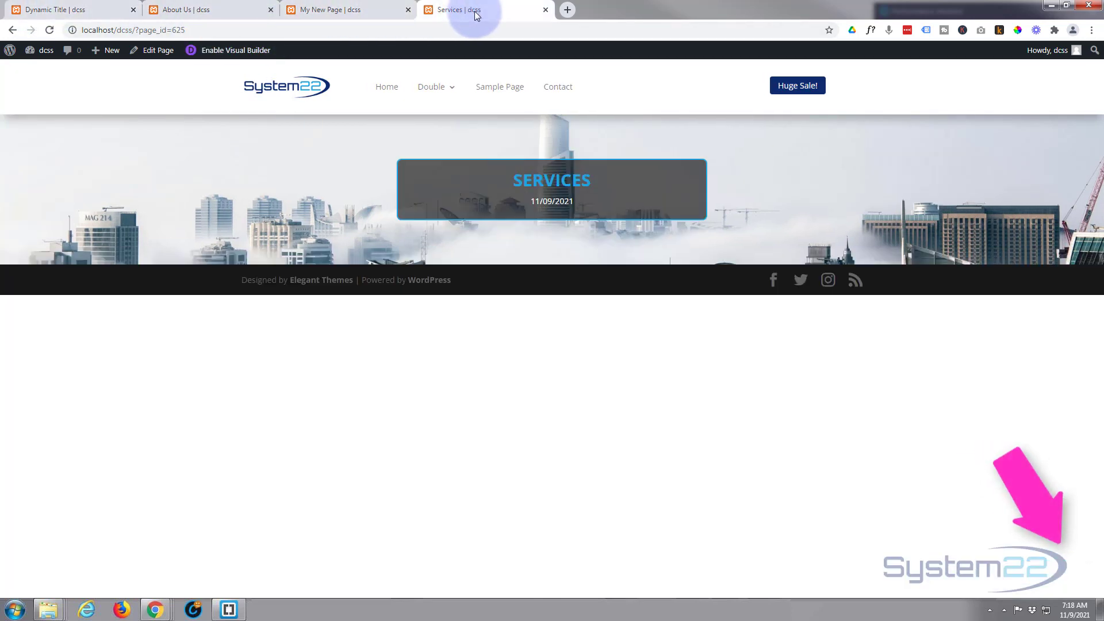
{"action": "left_click", "coordinate": [49, 30]}
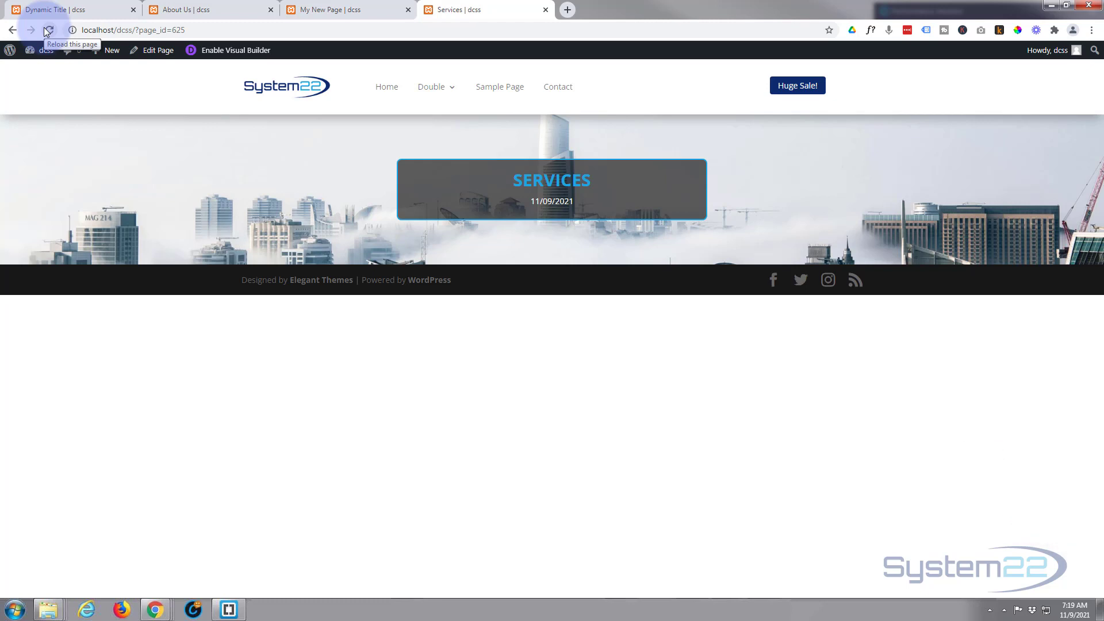
{"action": "left_click", "coordinate": [48, 30]}
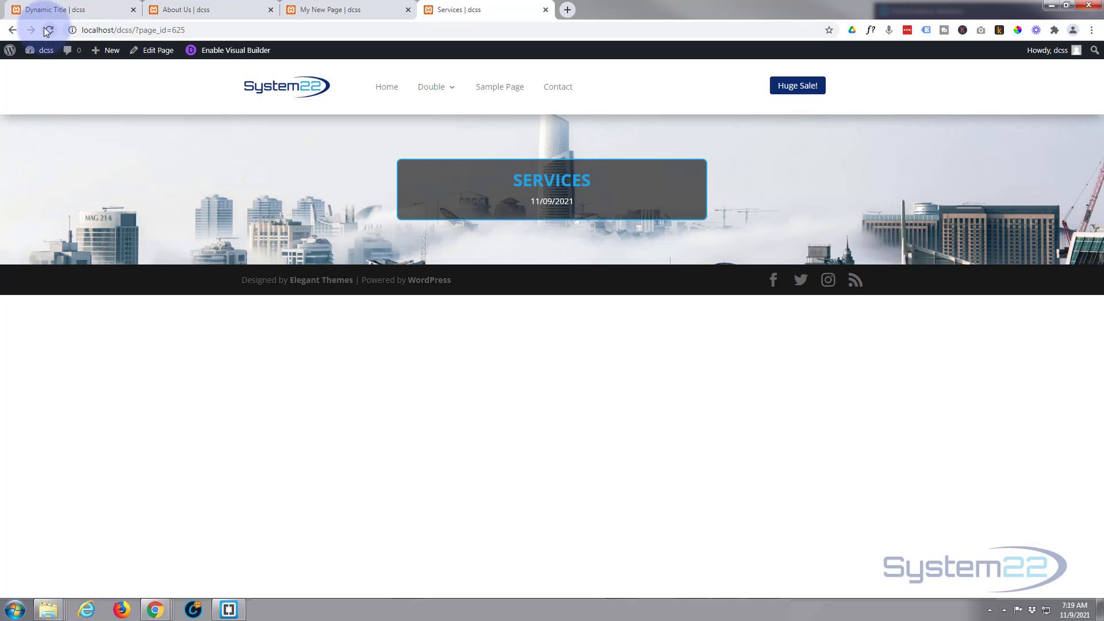